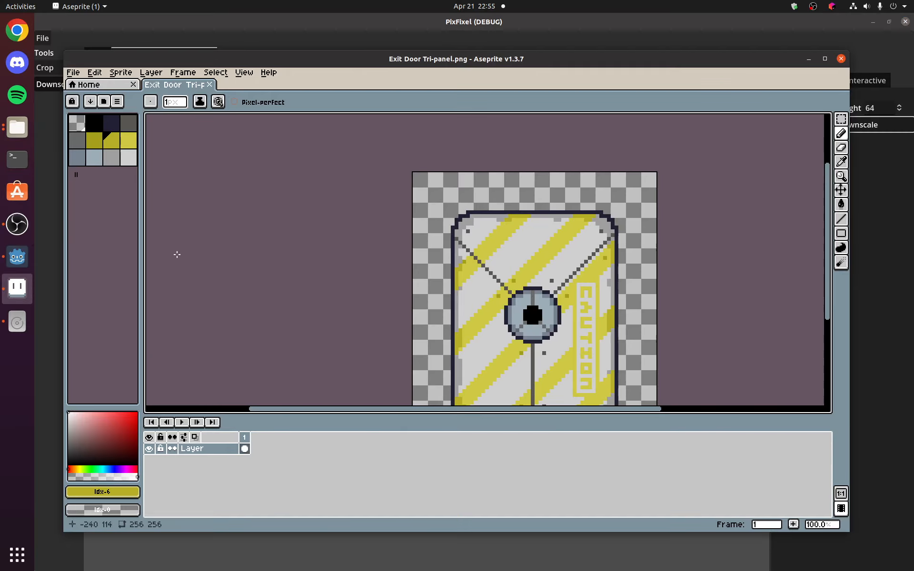
Open the image Exit Door Tri-panel-original-size.png from the PixFixel Demo Images folder
{"action": "left_click", "coordinate": [73, 72]}
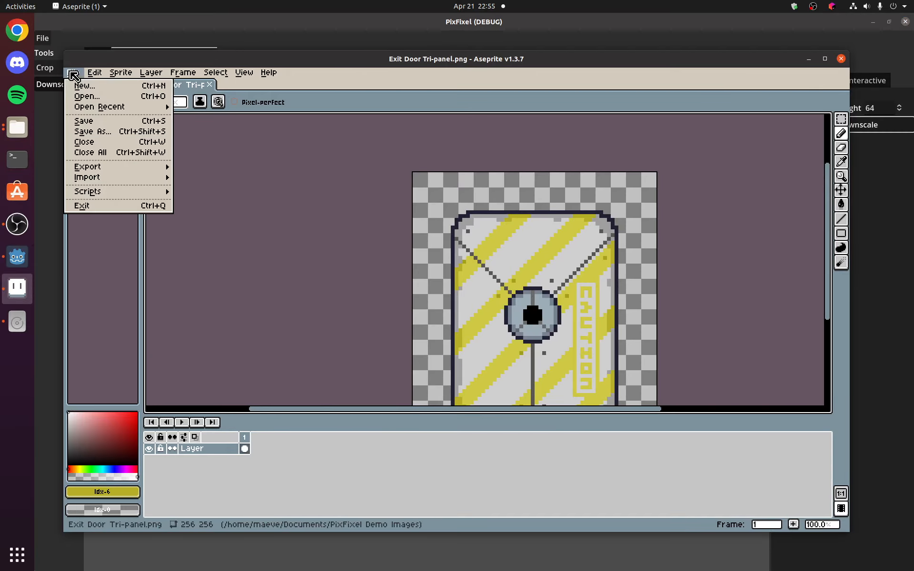
{"action": "left_click", "coordinate": [86, 97]}
{"action": "double_click", "coordinate": [129, 125]}
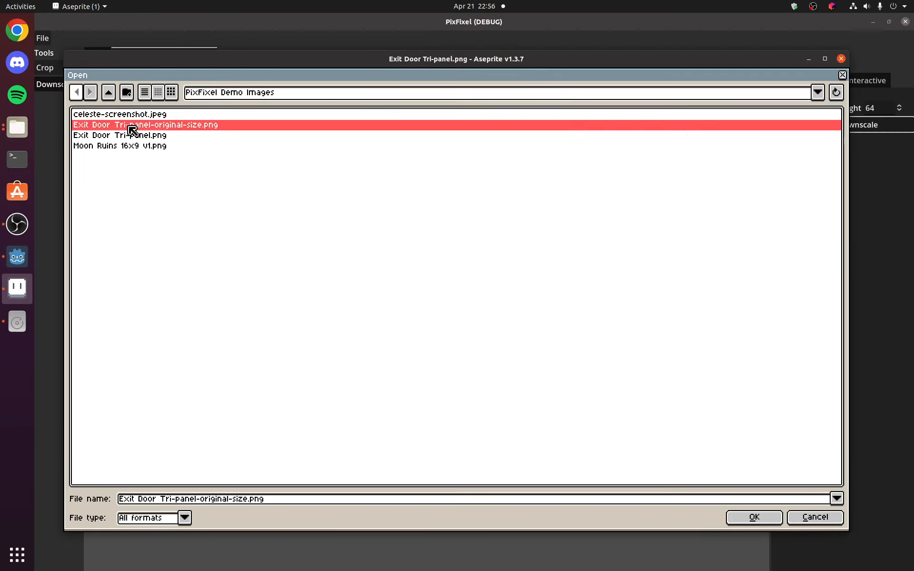
Examine the downscaled door sprite up close and as a whole to check its individual pixels
{"action": "scroll", "coordinate": [509, 276], "scroll_direction": "up", "scroll_amount": 5}
{"action": "scroll", "coordinate": [325, 225], "scroll_direction": "down", "scroll_amount": 5}
{"action": "scroll", "coordinate": [325, 222], "scroll_direction": "up", "scroll_amount": 6}
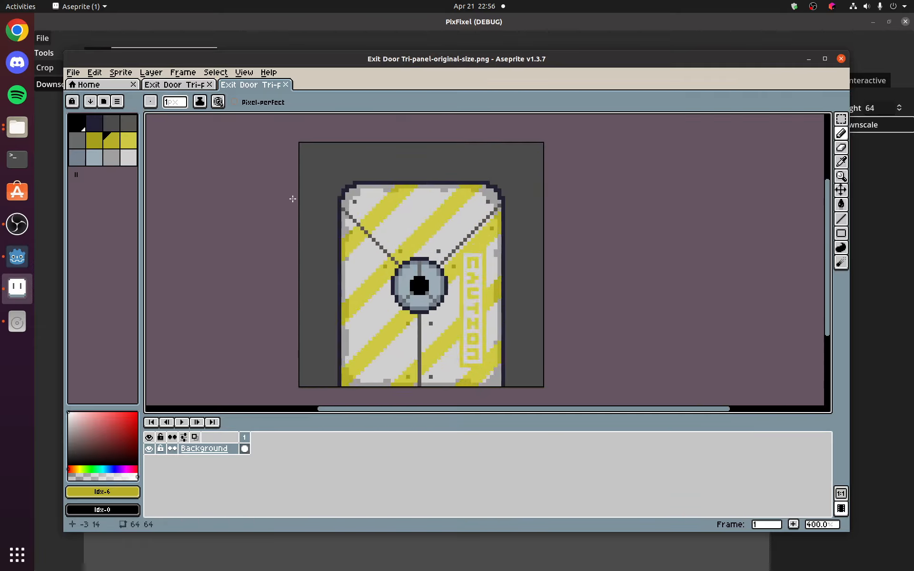
{"action": "scroll", "coordinate": [292, 198], "scroll_direction": "down", "scroll_amount": 1}
{"action": "scroll", "coordinate": [298, 198], "scroll_direction": "up", "scroll_amount": 3}
{"action": "scroll", "coordinate": [349, 201], "scroll_direction": "up", "scroll_amount": 4}
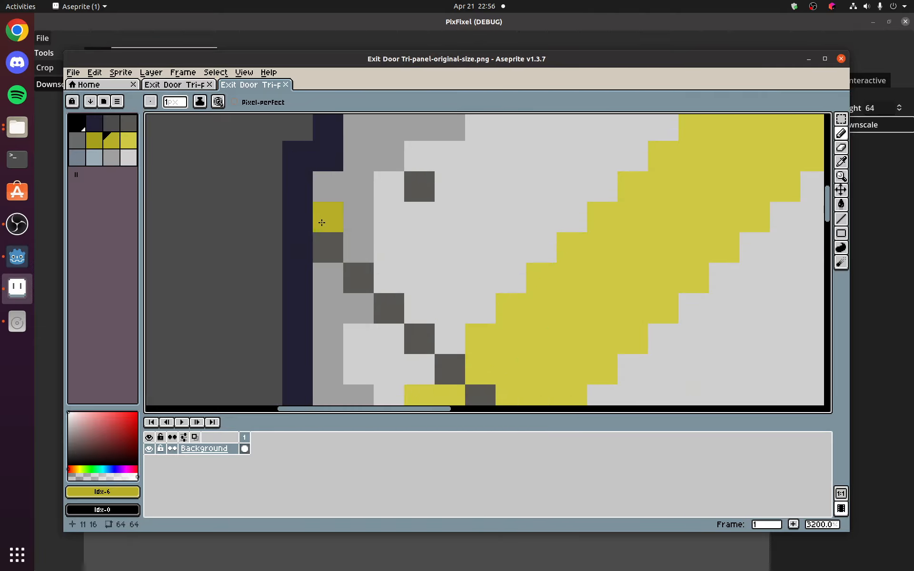
{"action": "scroll", "coordinate": [401, 249], "scroll_direction": "down", "scroll_amount": 9}
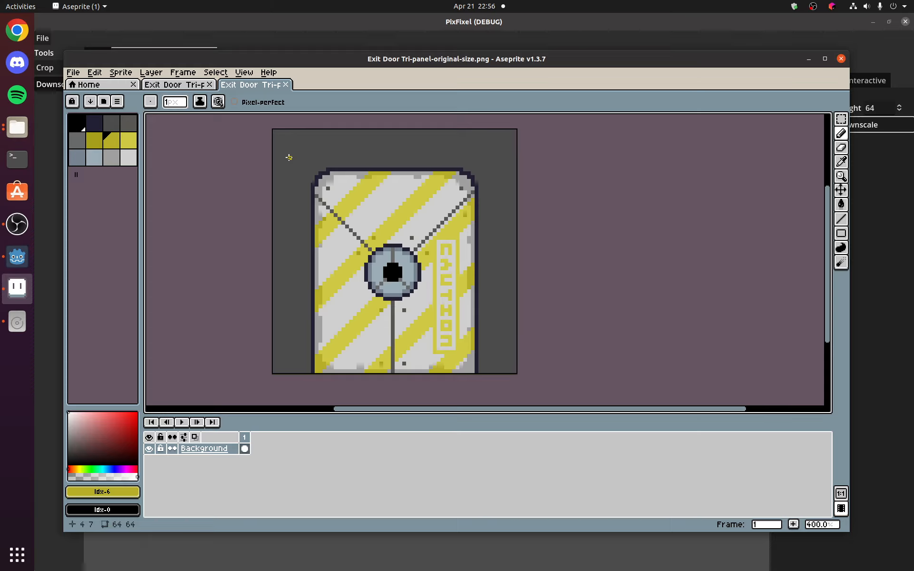
{"action": "scroll", "coordinate": [296, 154], "scroll_direction": "down", "scroll_amount": 1}
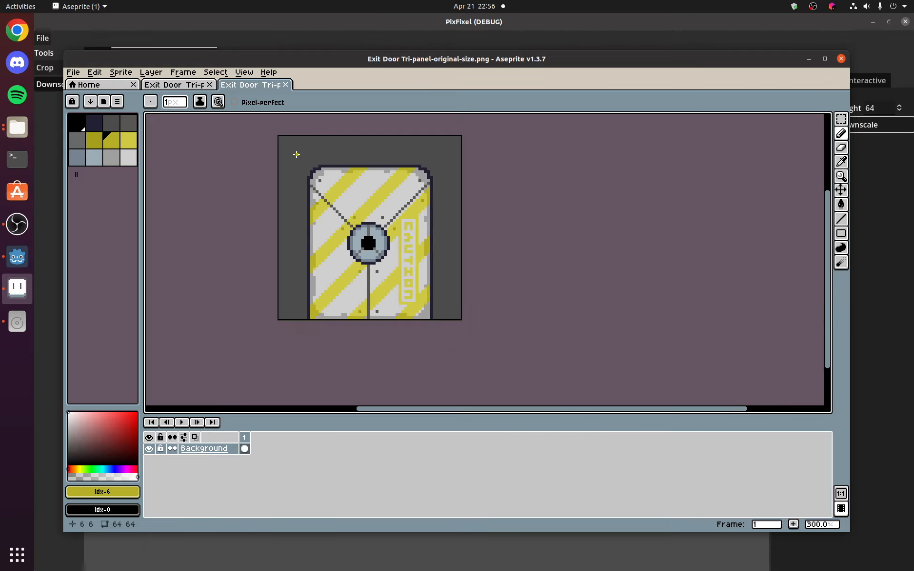
{"action": "scroll", "coordinate": [302, 154], "scroll_direction": "up", "scroll_amount": 3}
{"action": "scroll", "coordinate": [314, 164], "scroll_direction": "down", "scroll_amount": 7}
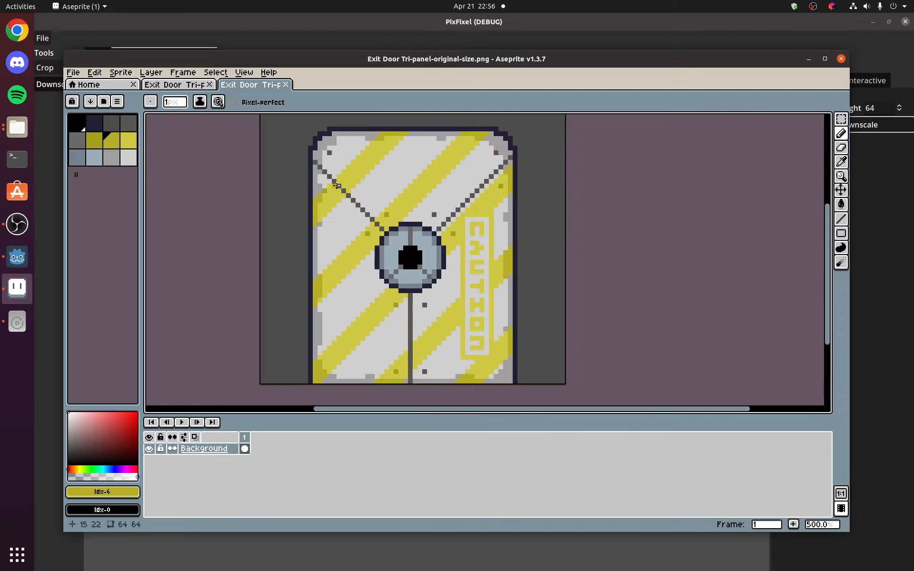
{"action": "scroll", "coordinate": [342, 177], "scroll_direction": "up", "scroll_amount": 6}
{"action": "scroll", "coordinate": [423, 189], "scroll_direction": "down", "scroll_amount": 5}
Scribble a dark yellow one-pixel pencil stroke on the door's upper panel, and undo it
{"action": "scroll", "coordinate": [421, 189], "scroll_direction": "up", "scroll_amount": 6}
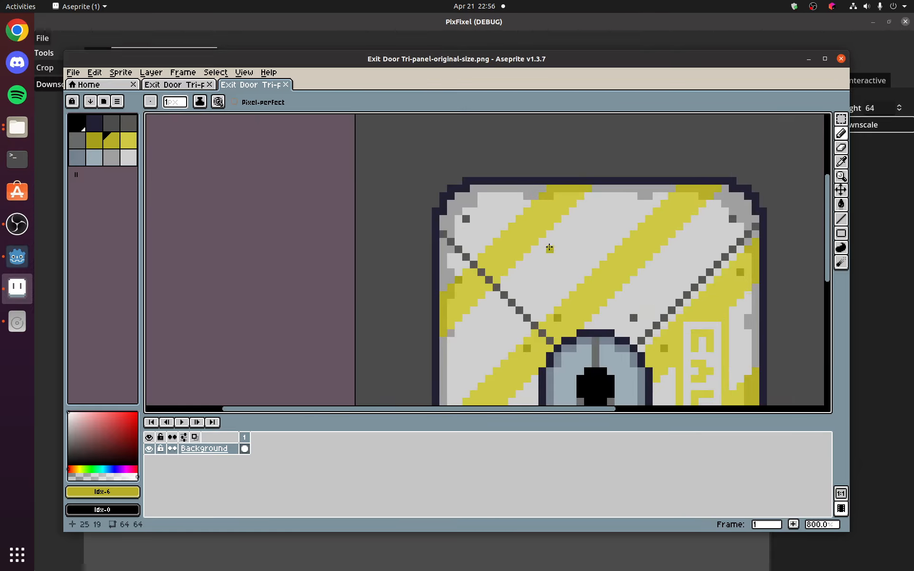
{"action": "mouse_move", "coordinate": [549, 243]}
{"action": "left_mouse_down"}
{"action": "mouse_move", "coordinate": [607, 261]}
{"action": "mouse_move", "coordinate": [585, 241]}
{"action": "mouse_move", "coordinate": [604, 253]}
{"action": "left_mouse_up"}
{"action": "scroll", "coordinate": [614, 236], "scroll_direction": "down", "scroll_amount": 6}
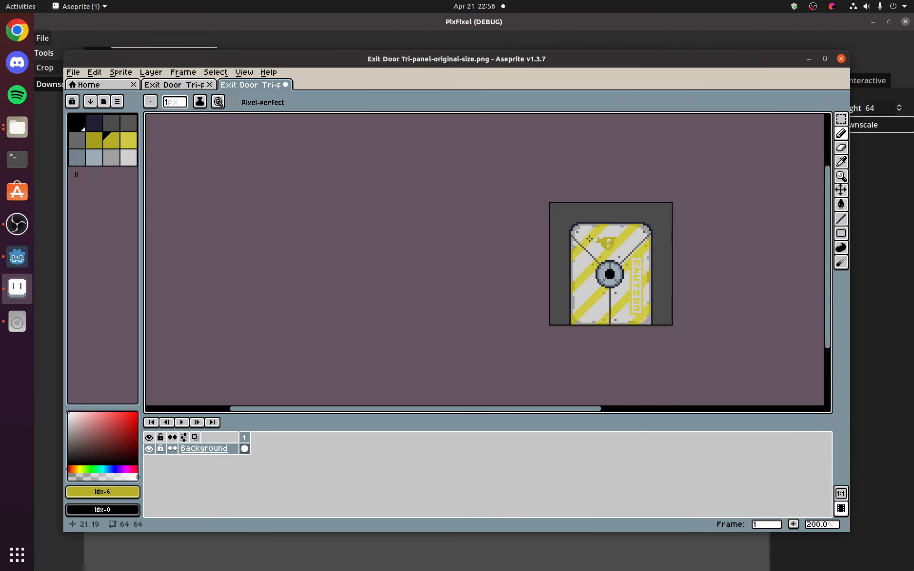
{"action": "scroll", "coordinate": [590, 239], "scroll_direction": "up", "scroll_amount": 3}
{"action": "key", "text": "ctrl+z"}
{"action": "scroll", "coordinate": [733, 204], "scroll_direction": "down", "scroll_amount": 2}
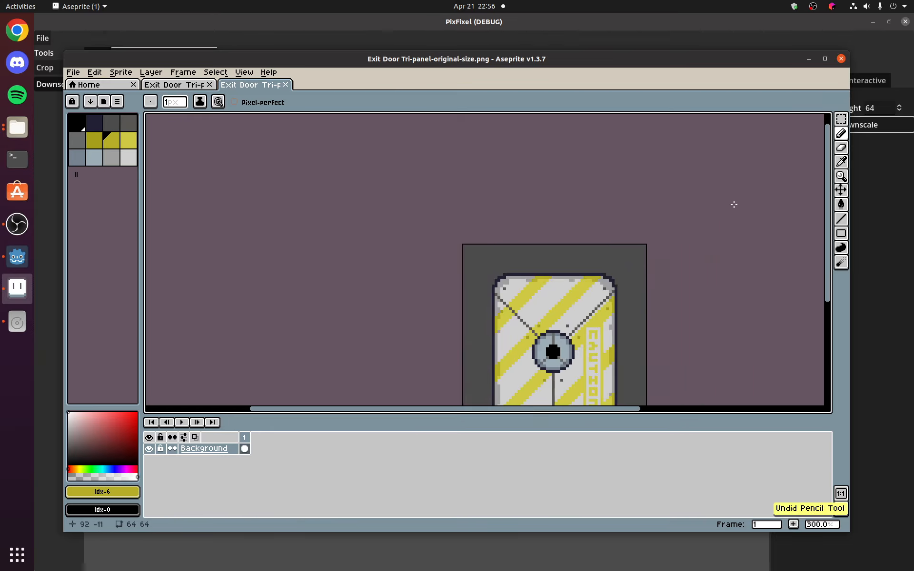
Switch to PixFixel and open the image Moon Ruins 16x9 v1.png
{"action": "left_click", "coordinate": [808, 58]}
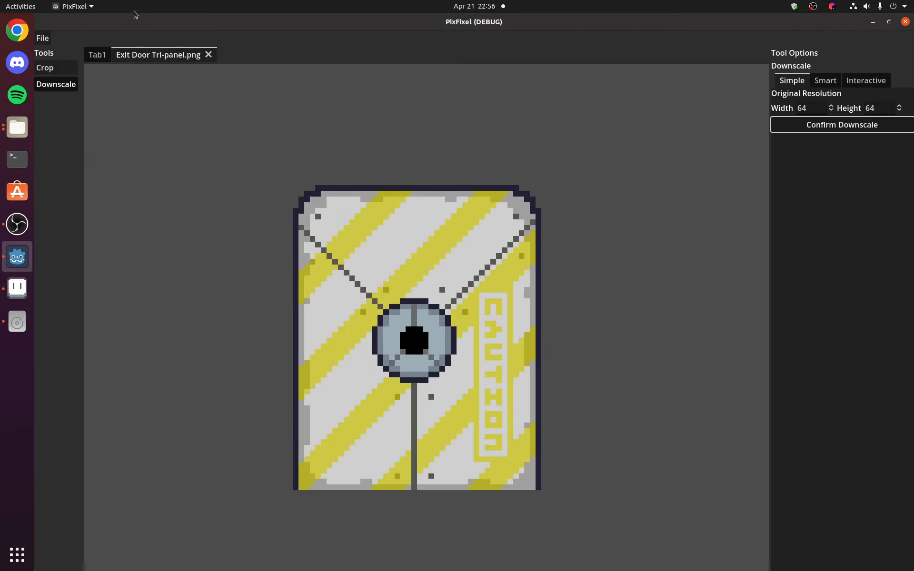
{"action": "left_click", "coordinate": [54, 38]}
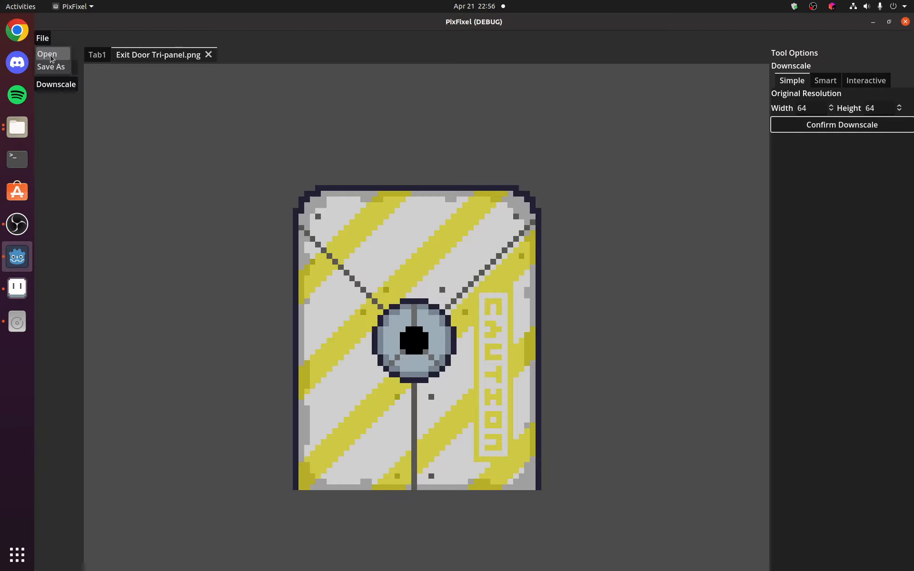
{"action": "left_click", "coordinate": [52, 58]}
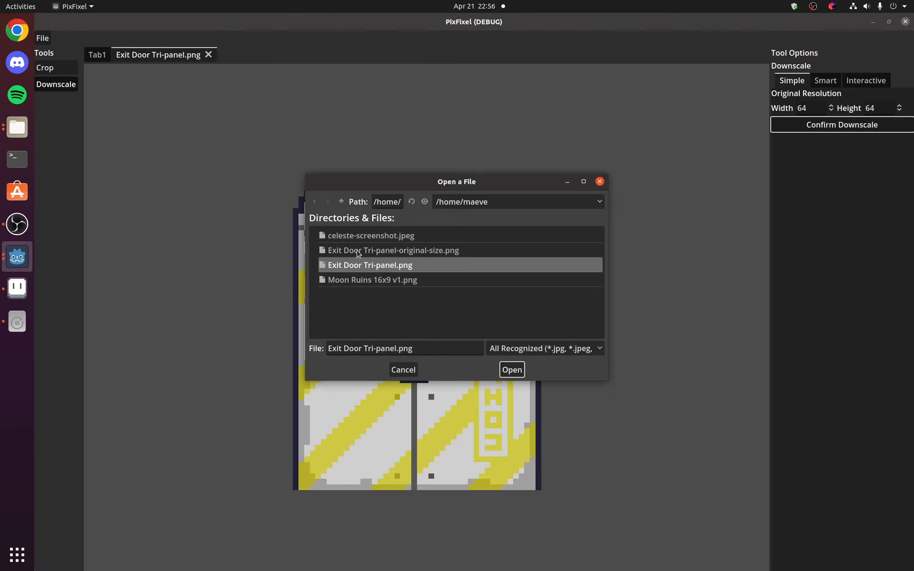
{"action": "double_click", "coordinate": [352, 280]}
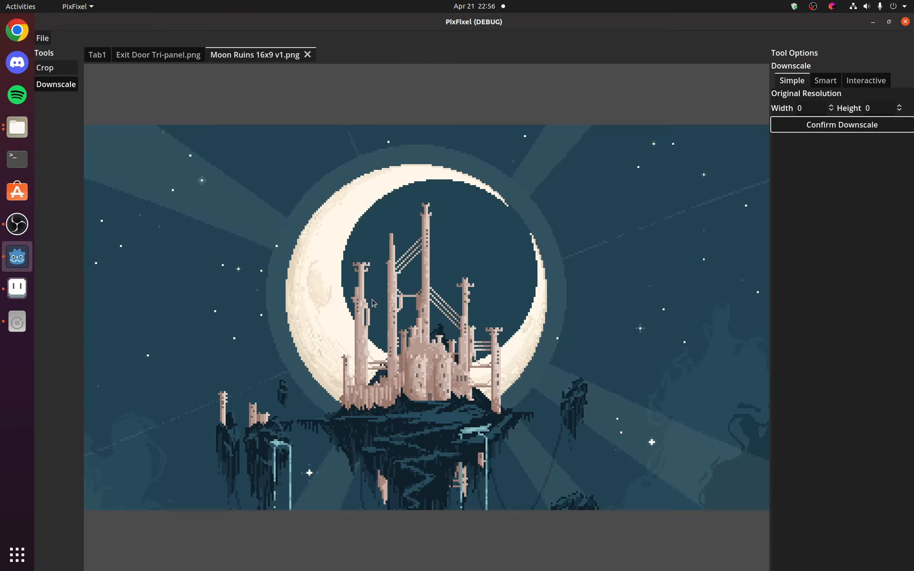
Examine the moon ruins artwork as a whole and the pixels of the castle's leftmost tall tower up close
{"action": "scroll", "coordinate": [374, 303], "scroll_direction": "up", "scroll_amount": 1}
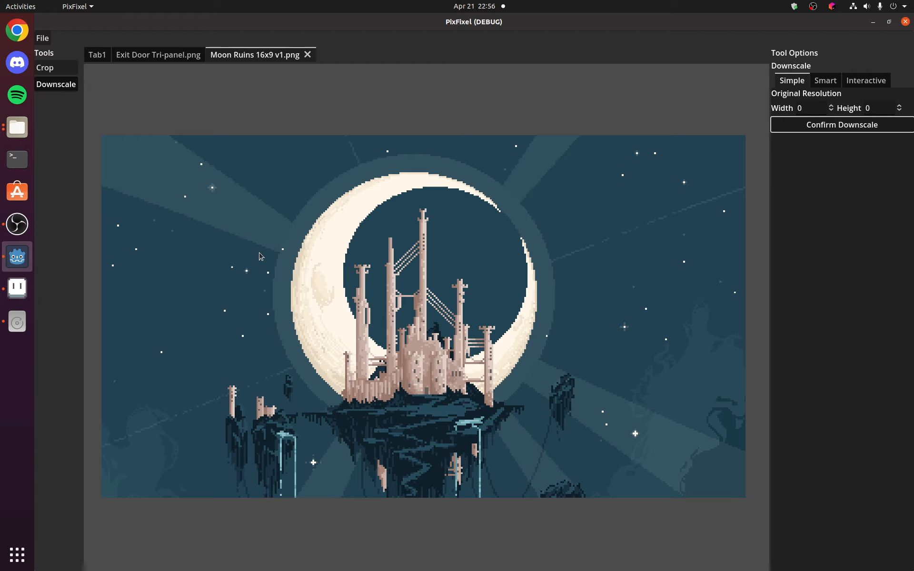
{"action": "scroll", "coordinate": [417, 320], "scroll_direction": "up", "scroll_amount": 2}
{"action": "scroll", "coordinate": [386, 297], "scroll_direction": "down", "scroll_amount": 2}
{"action": "scroll", "coordinate": [360, 278], "scroll_direction": "up", "scroll_amount": 1}
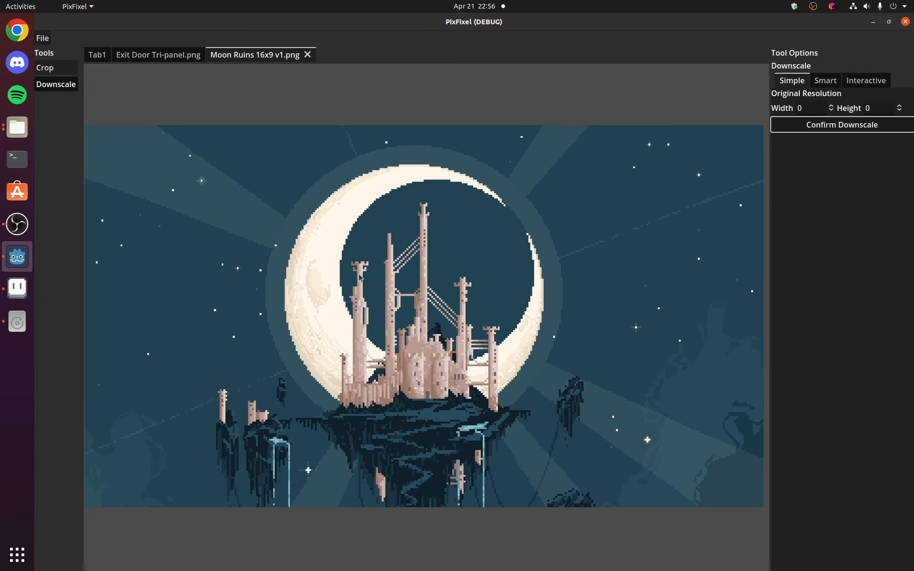
{"action": "scroll", "coordinate": [437, 269], "scroll_direction": "up", "scroll_amount": 5}
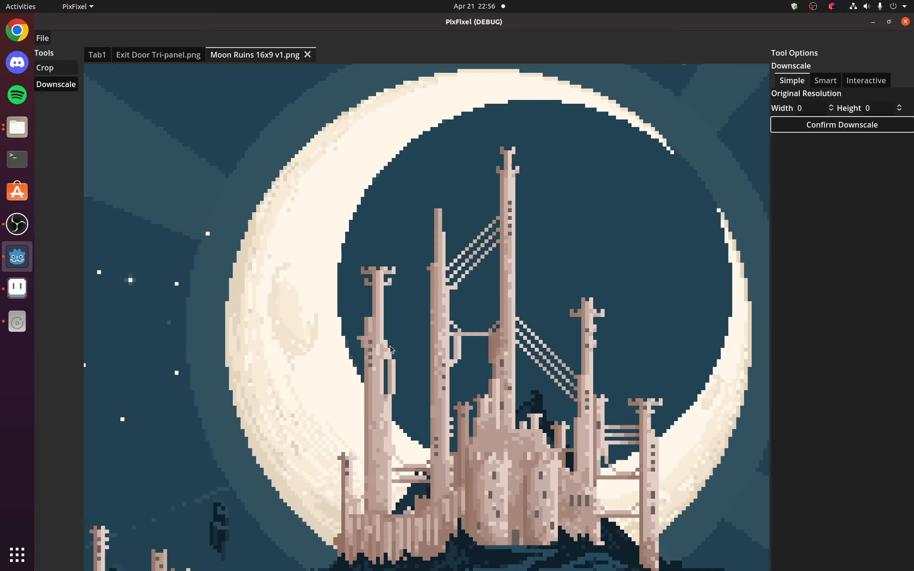
{"action": "scroll", "coordinate": [373, 261], "scroll_direction": "down", "scroll_amount": 3}
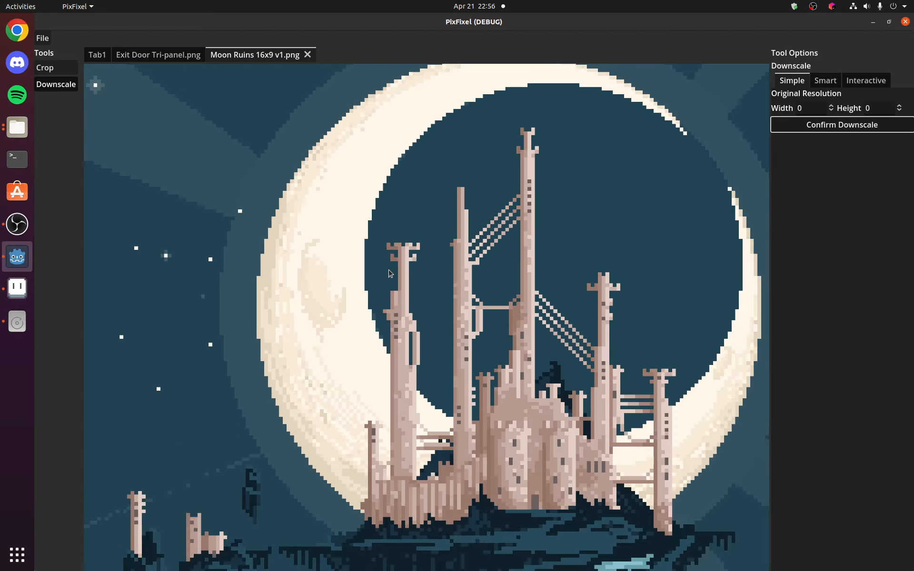
{"action": "scroll", "coordinate": [423, 265], "scroll_direction": "up", "scroll_amount": 4}
{"action": "scroll", "coordinate": [423, 265], "scroll_direction": "up", "scroll_amount": 6}
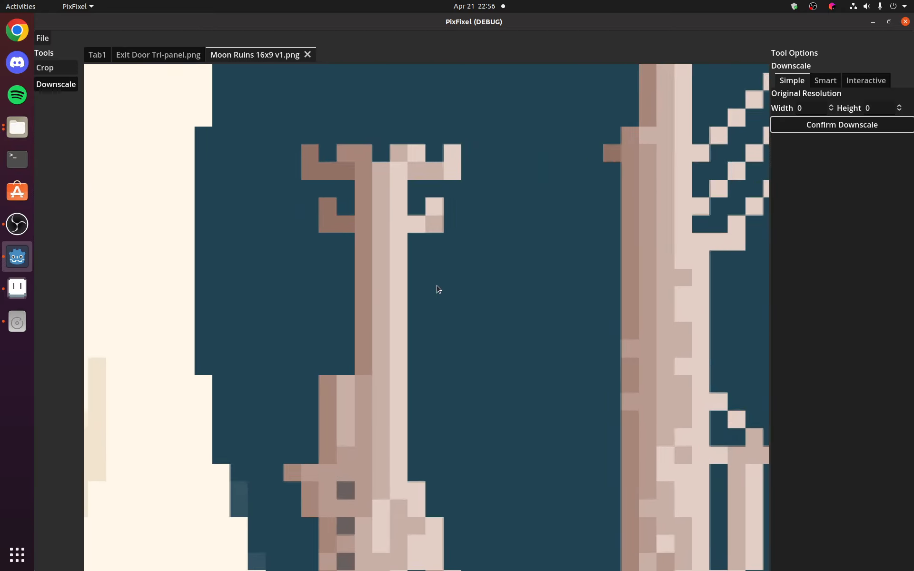
{"action": "scroll", "coordinate": [327, 267], "scroll_direction": "down", "scroll_amount": 5}
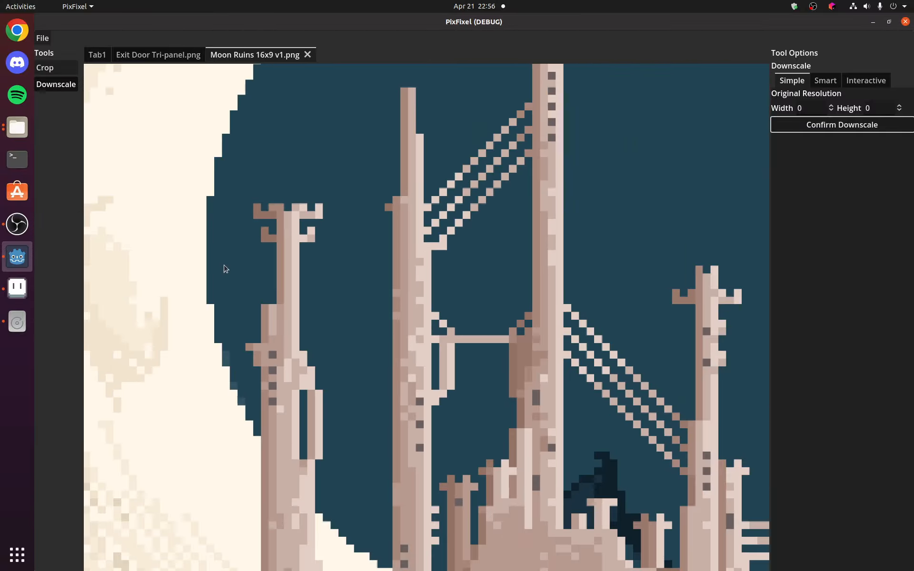
Examine the pixel edges where the diagonal cables meet the castle's second tall tower
{"action": "scroll", "coordinate": [301, 280], "scroll_direction": "up", "scroll_amount": 7}
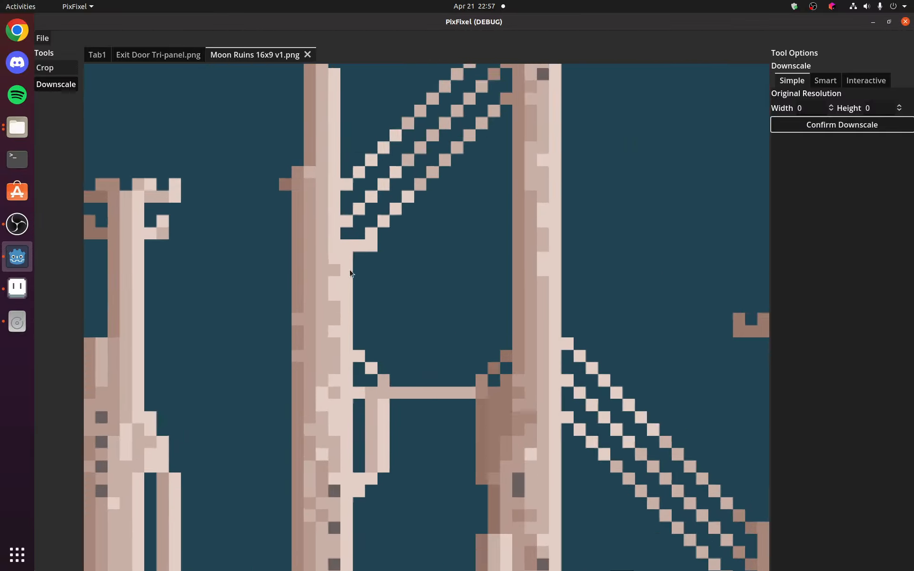
{"action": "scroll", "coordinate": [347, 270], "scroll_direction": "up", "scroll_amount": 6}
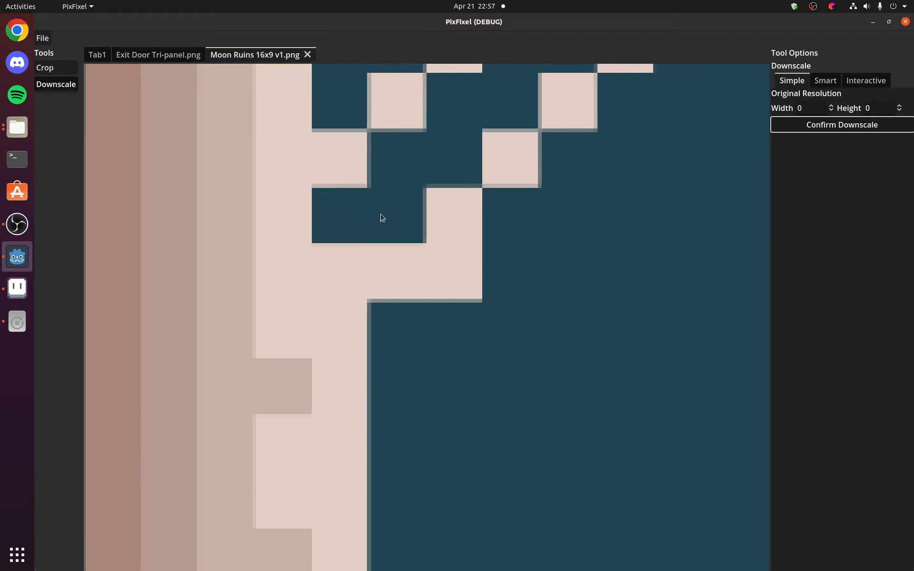
{"action": "scroll", "coordinate": [391, 207], "scroll_direction": "up", "scroll_amount": 3}
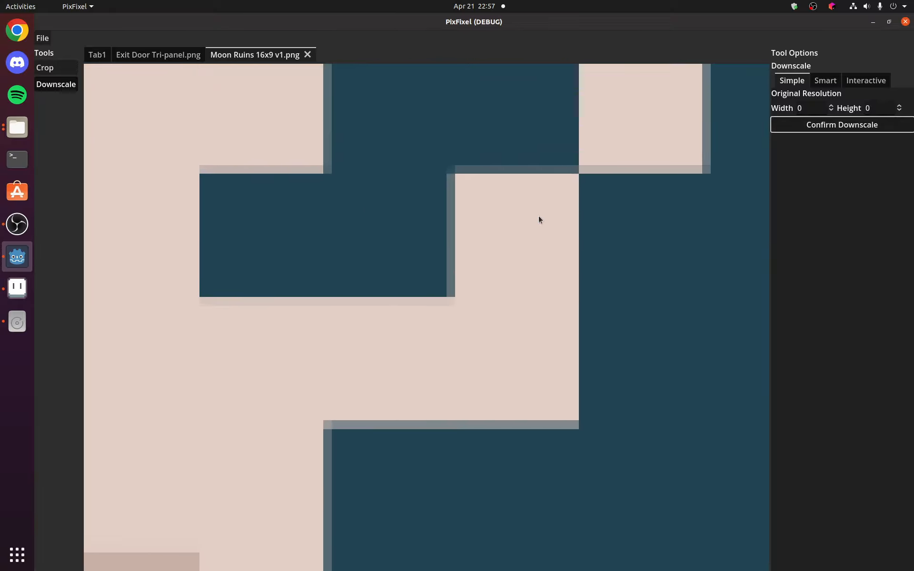
{"action": "scroll", "coordinate": [446, 235], "scroll_direction": "down", "scroll_amount": 7}
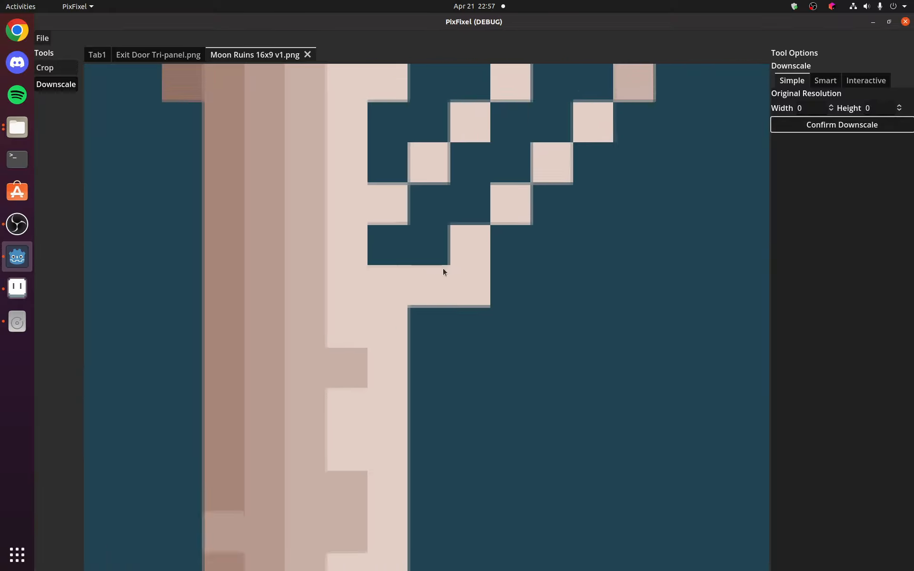
{"action": "scroll", "coordinate": [406, 232], "scroll_direction": "down", "scroll_amount": 4}
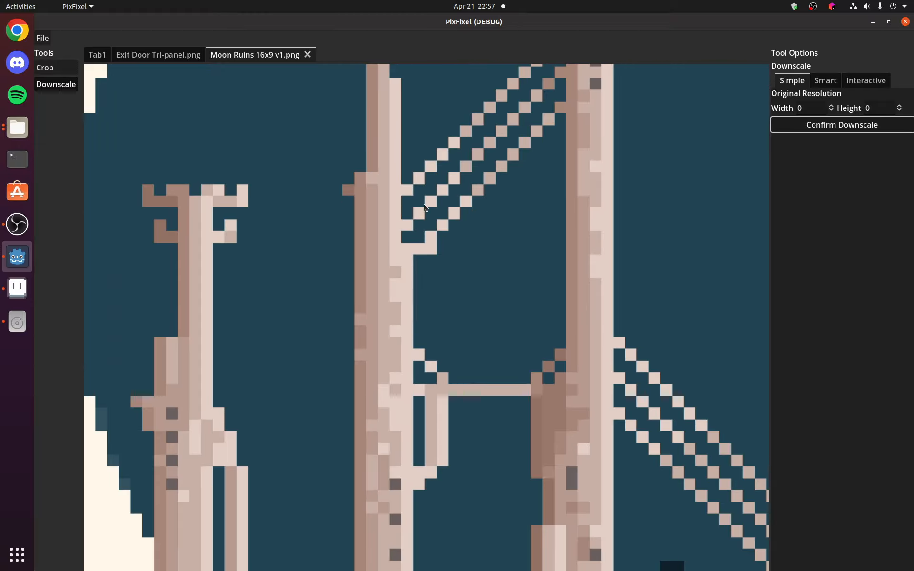
{"action": "scroll", "coordinate": [425, 208], "scroll_direction": "up", "scroll_amount": 6}
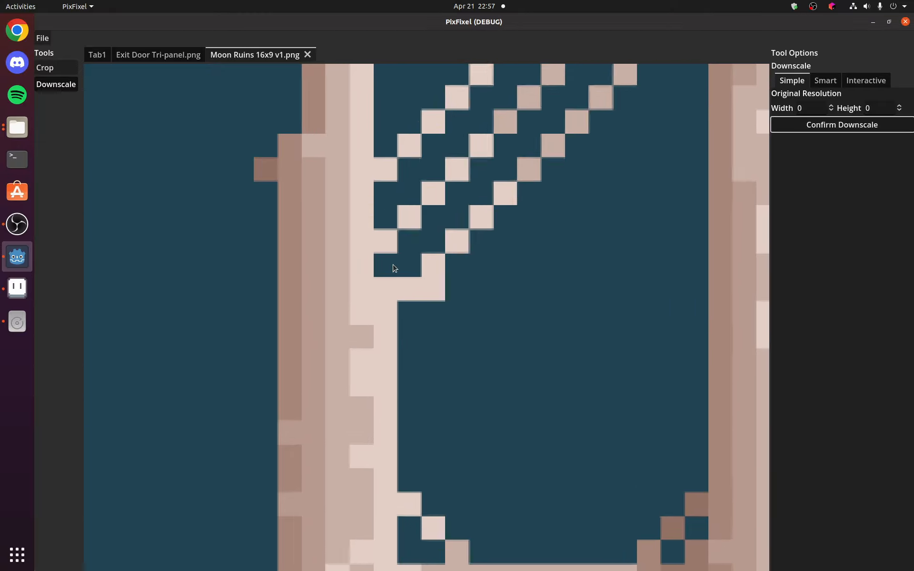
{"action": "scroll", "coordinate": [394, 206], "scroll_direction": "up", "scroll_amount": 5}
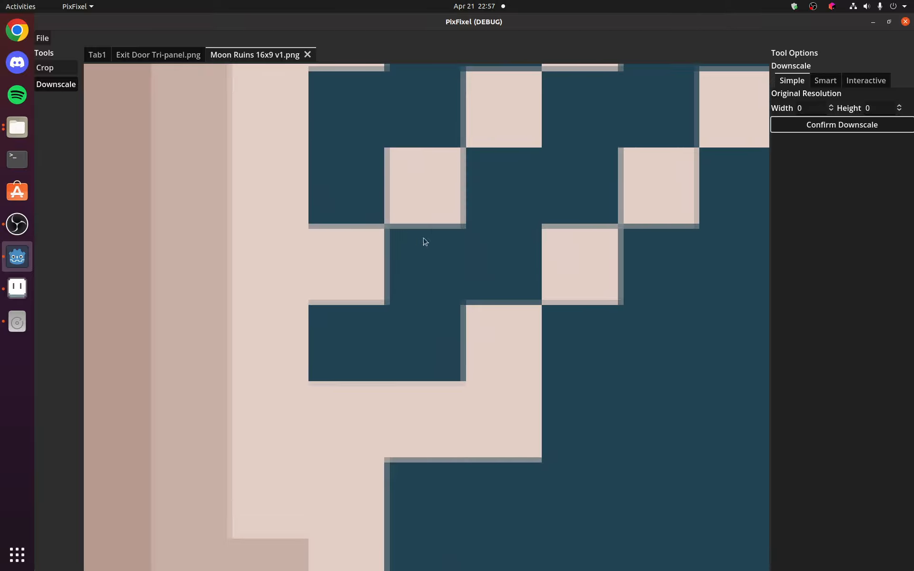
{"action": "scroll", "coordinate": [459, 260], "scroll_direction": "down", "scroll_amount": 8}
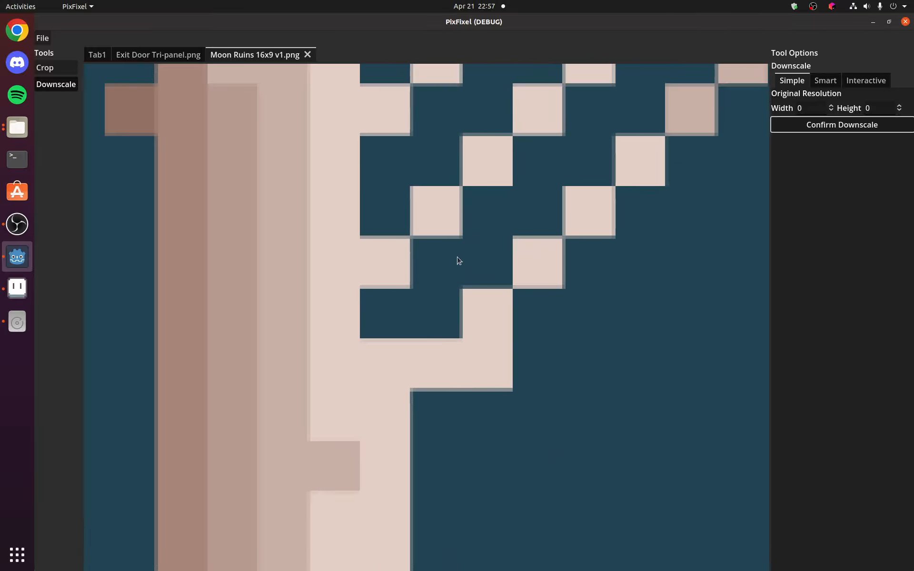
{"action": "scroll", "coordinate": [453, 253], "scroll_direction": "down", "scroll_amount": 8}
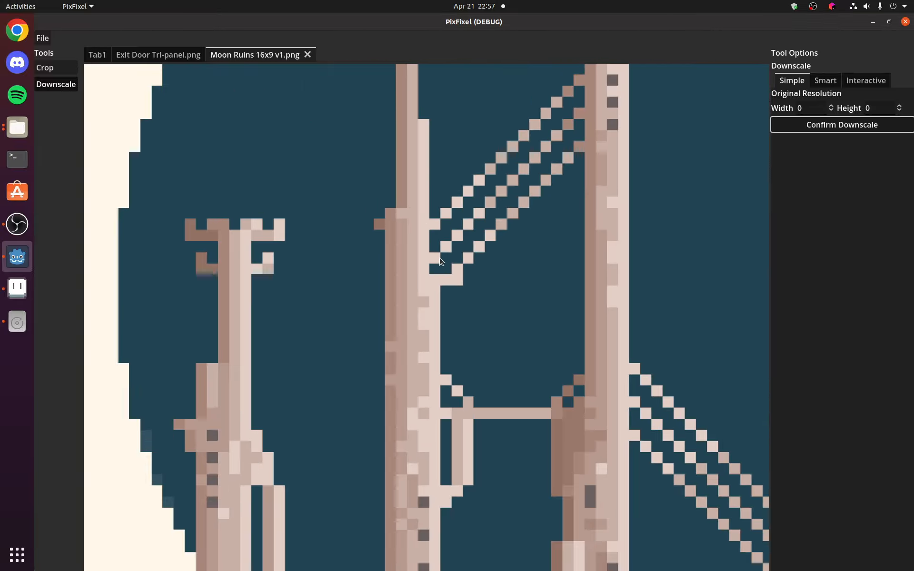
{"action": "scroll", "coordinate": [440, 259], "scroll_direction": "down", "scroll_amount": 6}
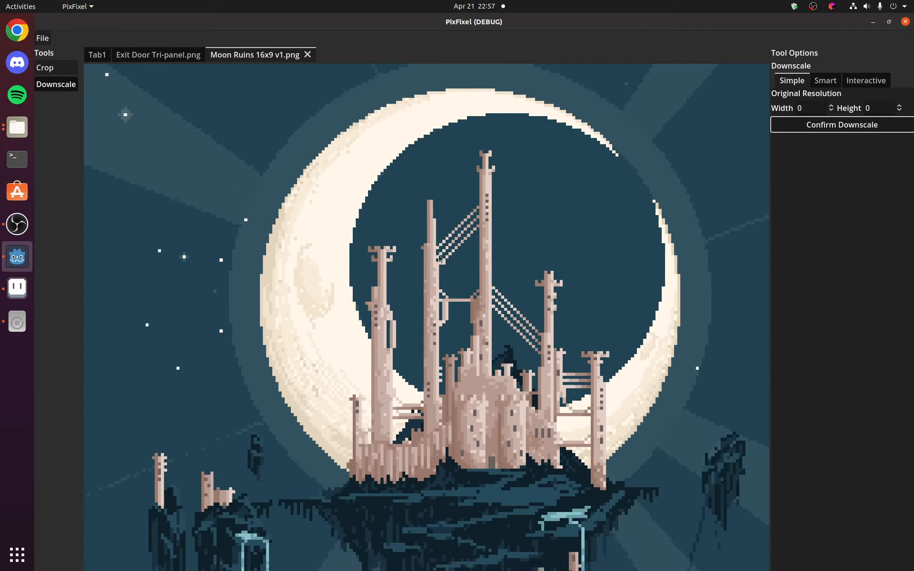
Examine the pixel edges of the diagonal cables descending from the castle's tallest tower
{"action": "scroll", "coordinate": [440, 258], "scroll_direction": "up", "scroll_amount": 1}
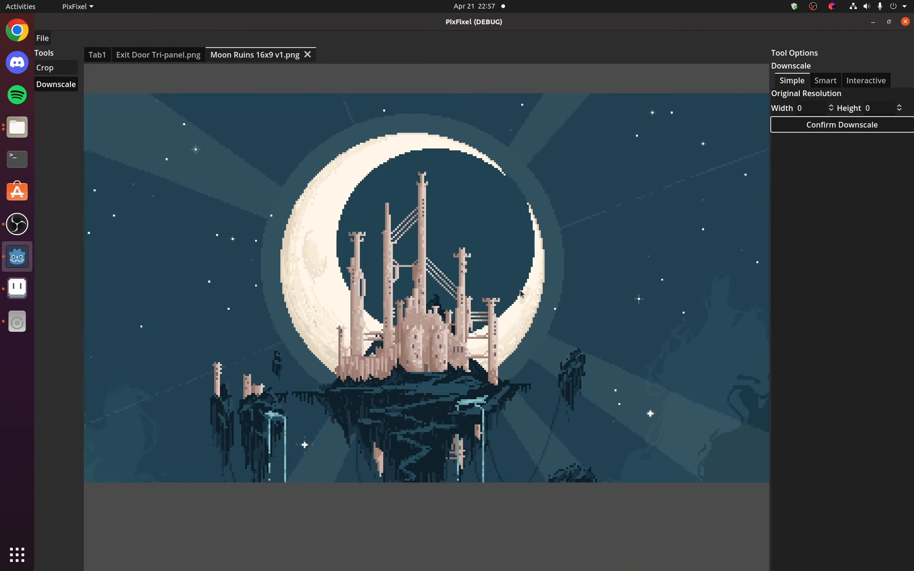
{"action": "scroll", "coordinate": [439, 259], "scroll_direction": "down", "scroll_amount": 1}
{"action": "scroll", "coordinate": [442, 259], "scroll_direction": "up", "scroll_amount": 2}
{"action": "scroll", "coordinate": [446, 258], "scroll_direction": "up", "scroll_amount": 1}
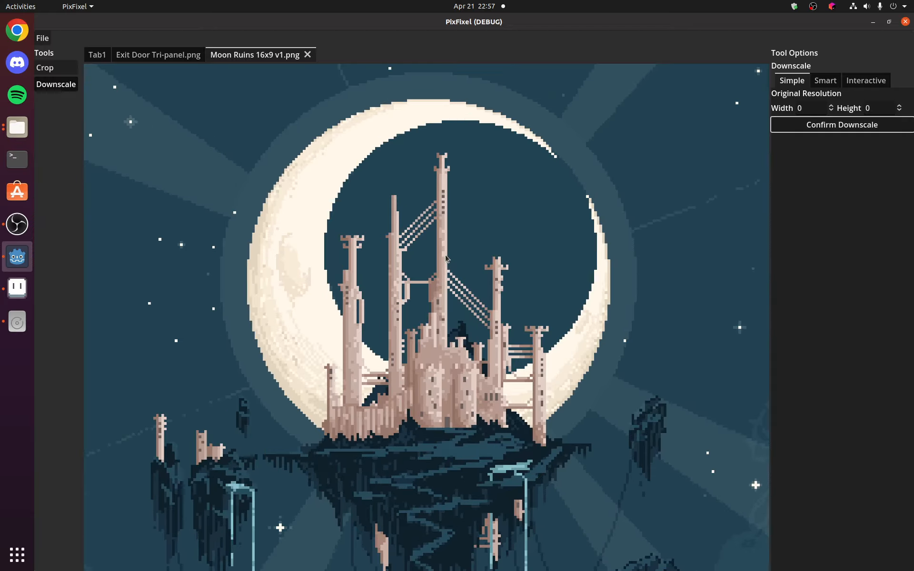
{"action": "scroll", "coordinate": [446, 258], "scroll_direction": "down", "scroll_amount": 1}
{"action": "scroll", "coordinate": [453, 271], "scroll_direction": "up", "scroll_amount": 2}
{"action": "scroll", "coordinate": [460, 286], "scroll_direction": "up", "scroll_amount": 4}
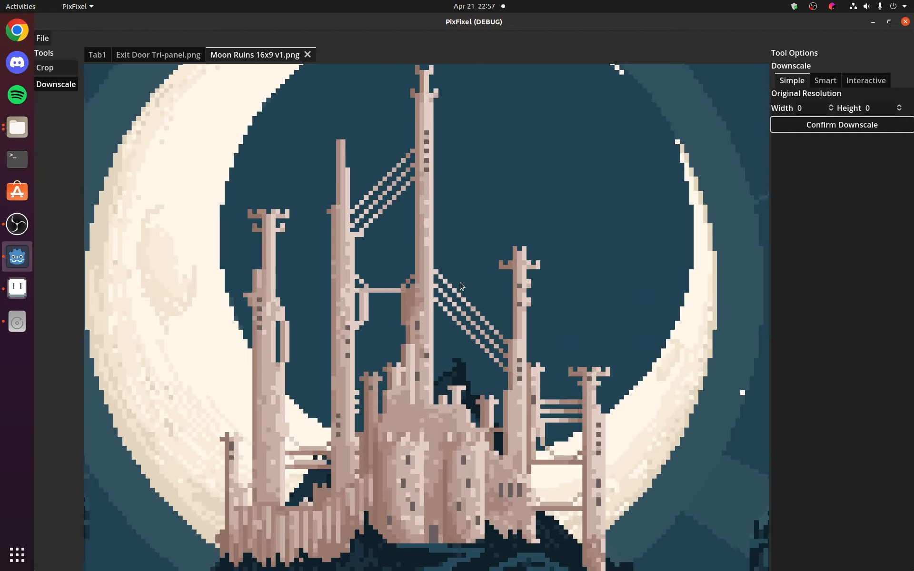
{"action": "scroll", "coordinate": [438, 287], "scroll_direction": "up", "scroll_amount": 4}
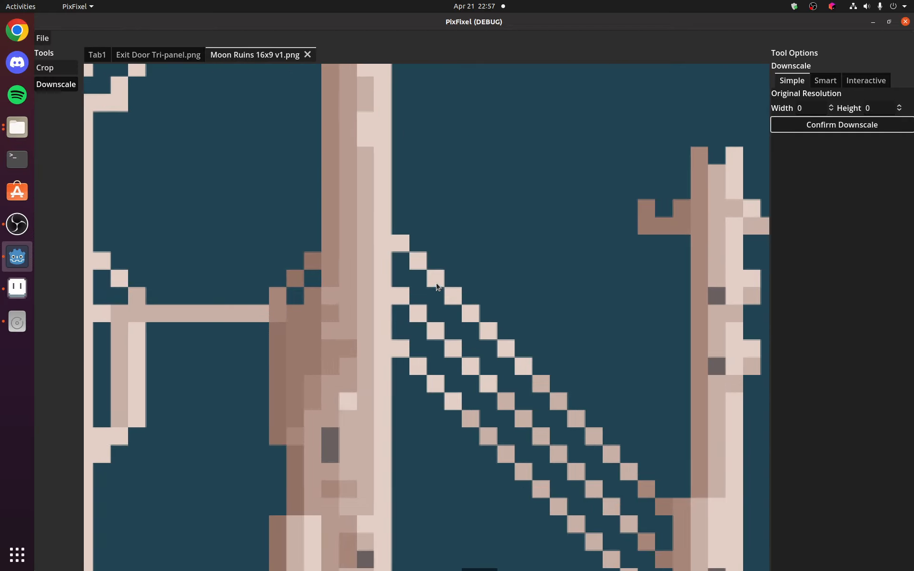
{"action": "scroll", "coordinate": [437, 285], "scroll_direction": "up", "scroll_amount": 4}
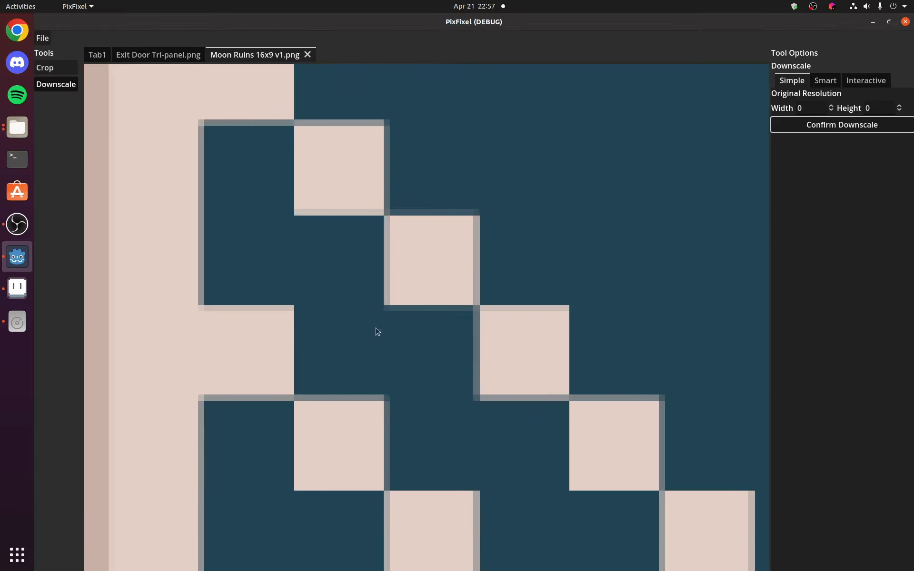
Compare the Smart and Simple downscale modes for the moon ruins image, returning to Simple
{"action": "scroll", "coordinate": [401, 209], "scroll_direction": "down", "scroll_amount": 5}
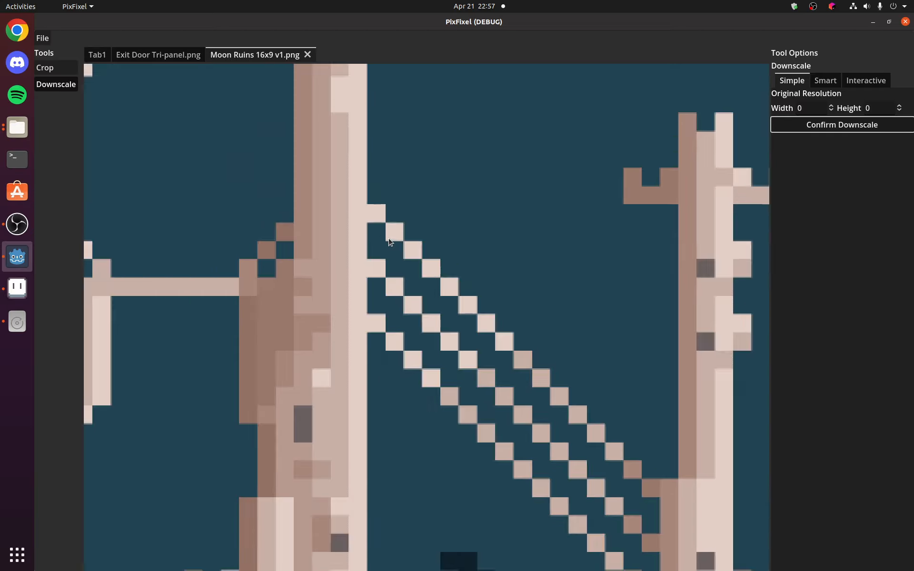
{"action": "scroll", "coordinate": [390, 242], "scroll_direction": "down", "scroll_amount": 5}
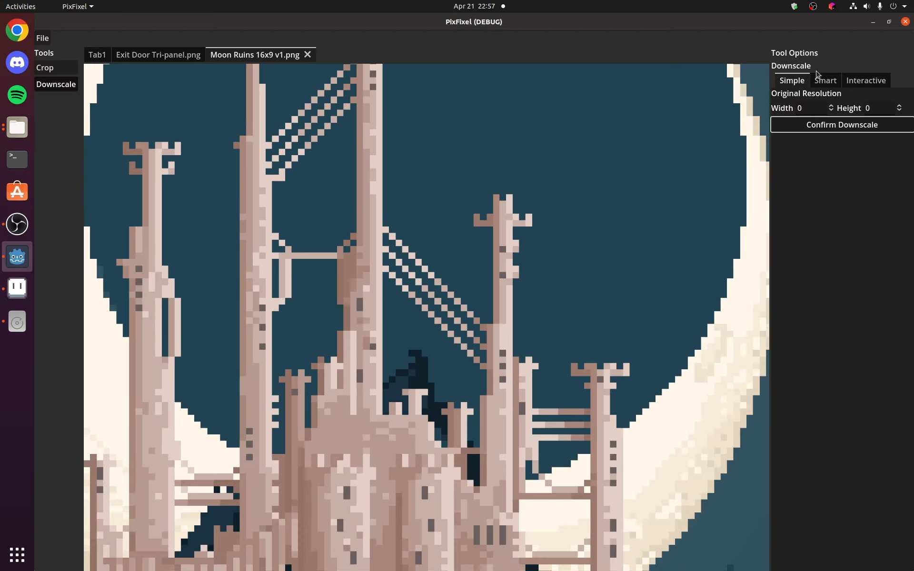
{"action": "left_click", "coordinate": [826, 79]}
{"action": "left_click", "coordinate": [791, 80]}
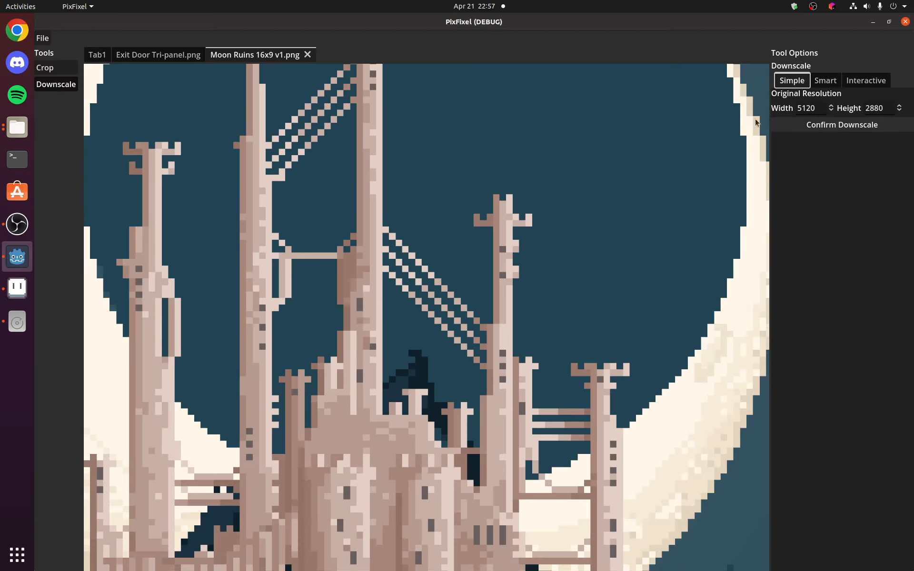
Examine the full extent of the moon ruins artwork alongside the Simple mode's original resolution settings
{"action": "scroll", "coordinate": [538, 171], "scroll_direction": "down", "scroll_amount": 1}
{"action": "scroll", "coordinate": [361, 238], "scroll_direction": "down", "scroll_amount": 5}
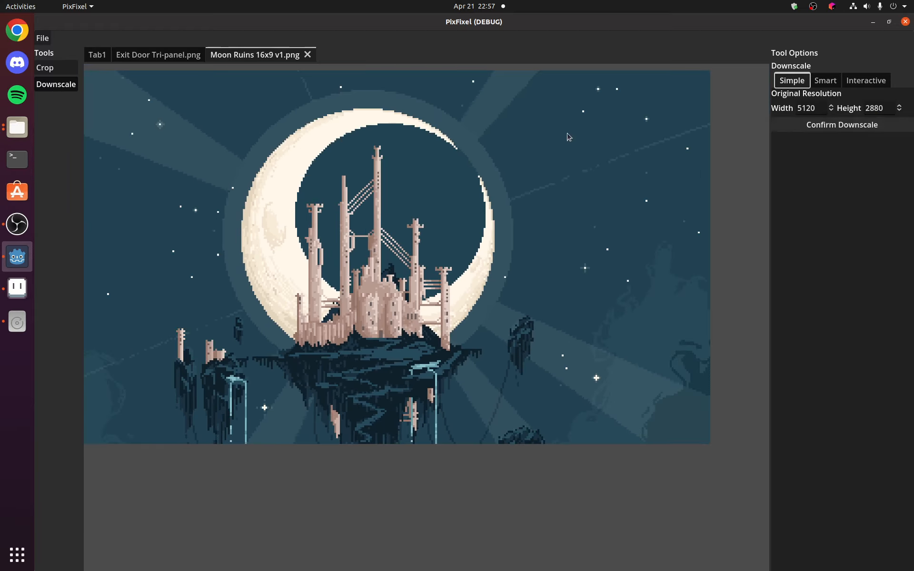
{"action": "scroll", "coordinate": [505, 154], "scroll_direction": "down", "scroll_amount": 1}
{"action": "scroll", "coordinate": [418, 186], "scroll_direction": "up", "scroll_amount": 5}
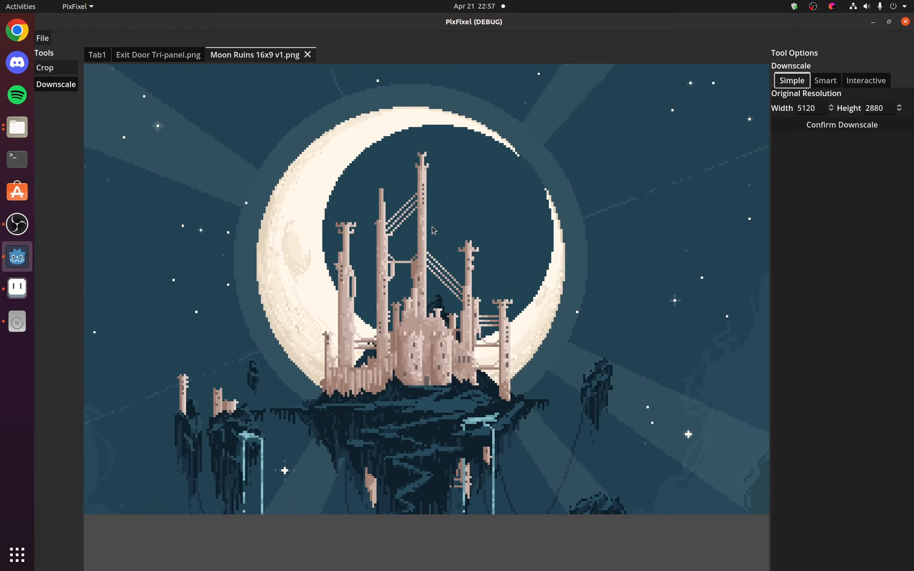
{"action": "scroll", "coordinate": [419, 250], "scroll_direction": "down", "scroll_amount": 3}
{"action": "scroll", "coordinate": [429, 228], "scroll_direction": "up", "scroll_amount": 2}
{"action": "scroll", "coordinate": [319, 201], "scroll_direction": "down", "scroll_amount": 1}
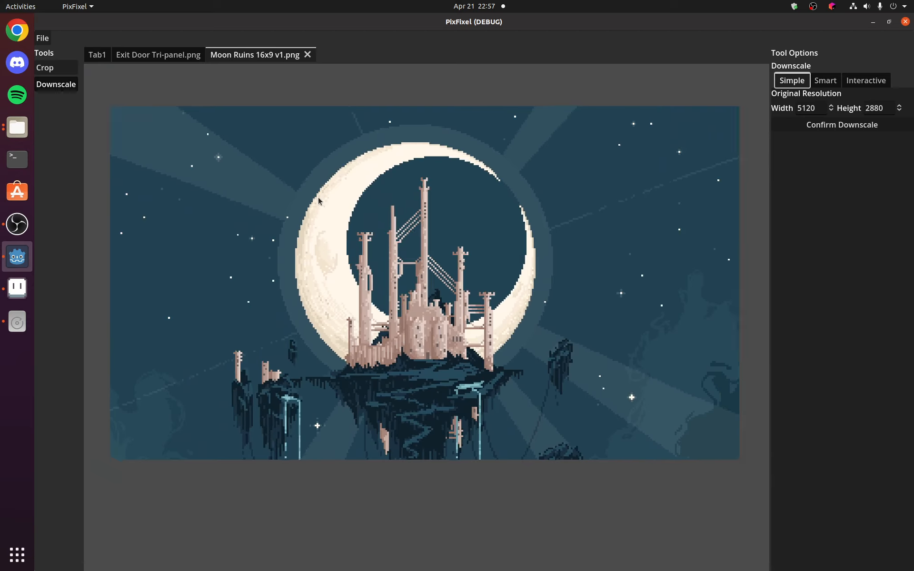
{"action": "scroll", "coordinate": [333, 211], "scroll_direction": "up", "scroll_amount": 1}
{"action": "scroll", "coordinate": [359, 231], "scroll_direction": "down", "scroll_amount": 1}
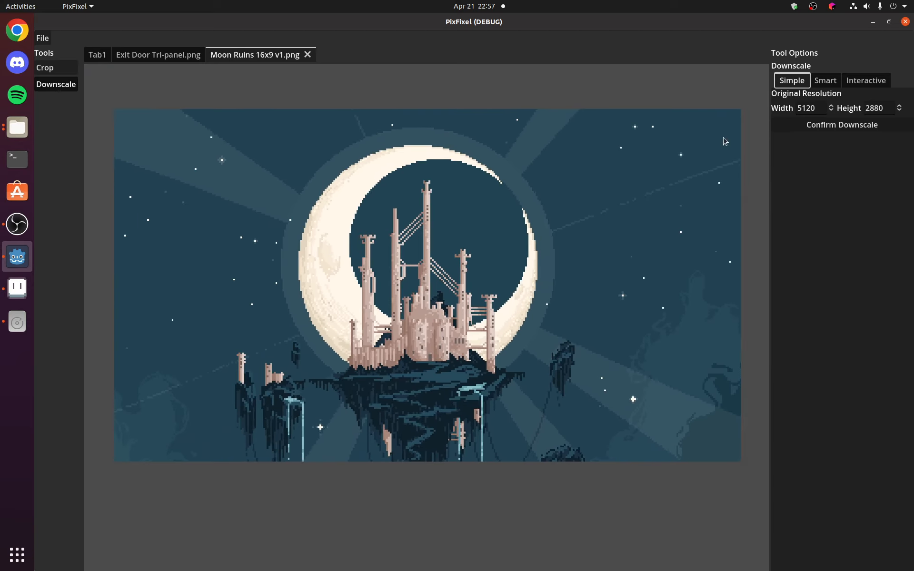
{"action": "scroll", "coordinate": [395, 307], "scroll_direction": "up", "scroll_amount": 3}
{"action": "scroll", "coordinate": [472, 243], "scroll_direction": "down", "scroll_amount": 2}
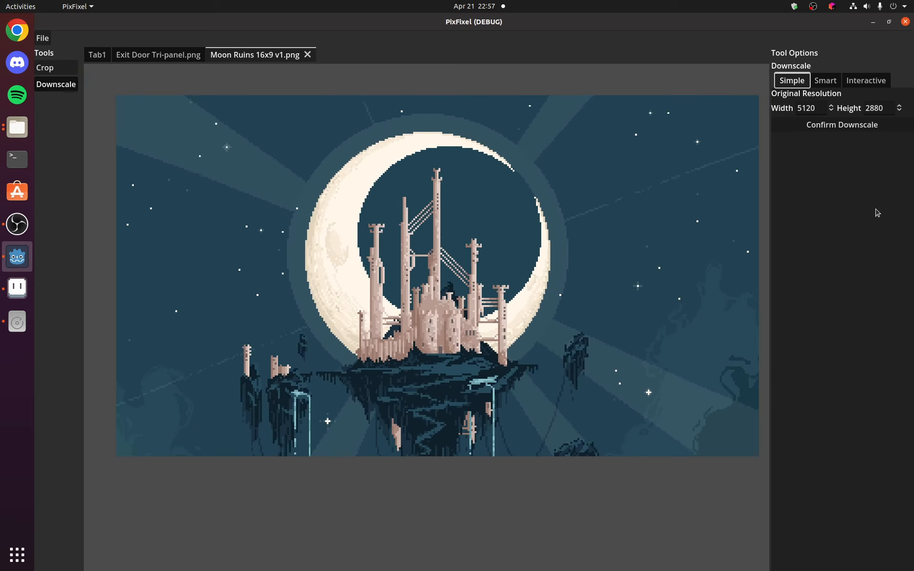
Set the Downscale tool to Interactive mode and review the whole moon ruins artwork
{"action": "left_click", "coordinate": [865, 81]}
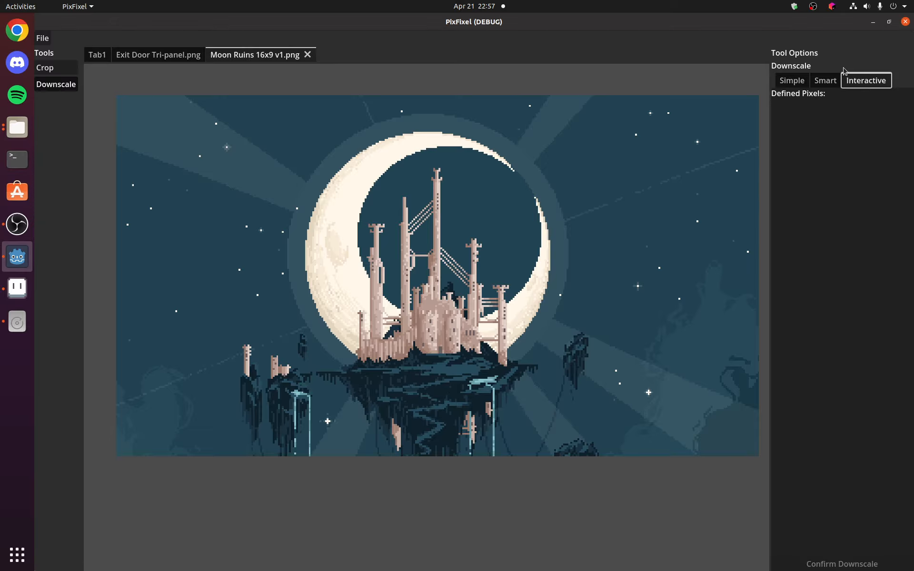
{"action": "scroll", "coordinate": [334, 240], "scroll_direction": "up", "scroll_amount": 3}
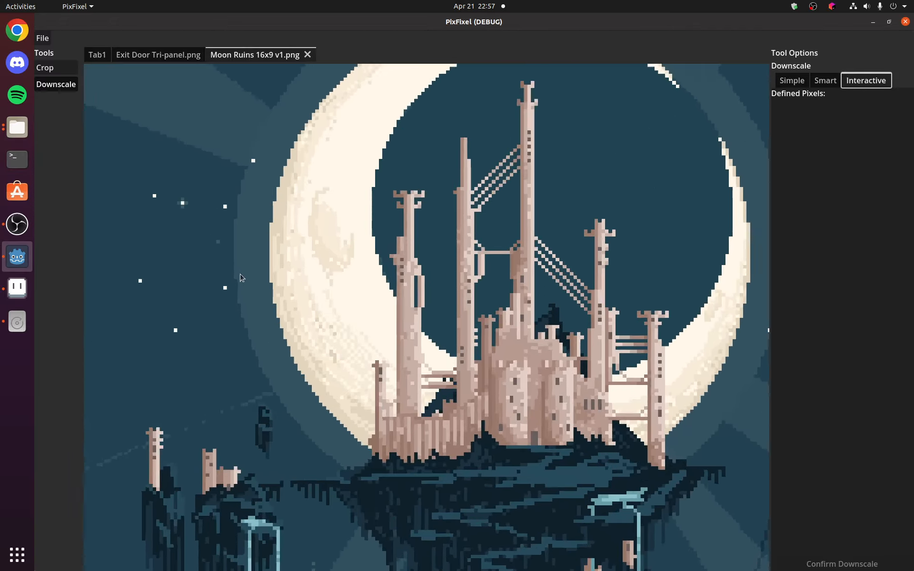
{"action": "scroll", "coordinate": [405, 251], "scroll_direction": "down", "scroll_amount": 1}
{"action": "scroll", "coordinate": [390, 261], "scroll_direction": "up", "scroll_amount": 3}
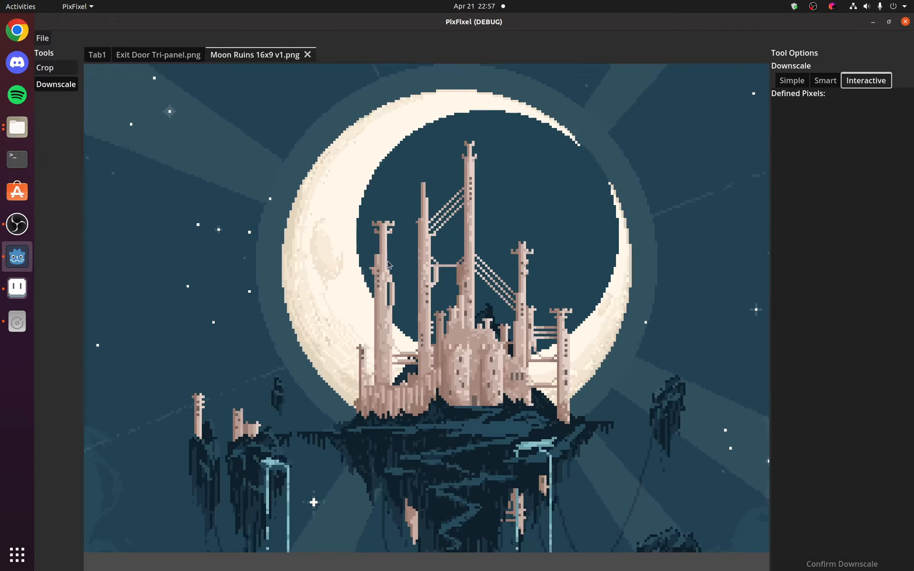
{"action": "scroll", "coordinate": [375, 267], "scroll_direction": "down", "scroll_amount": 3}
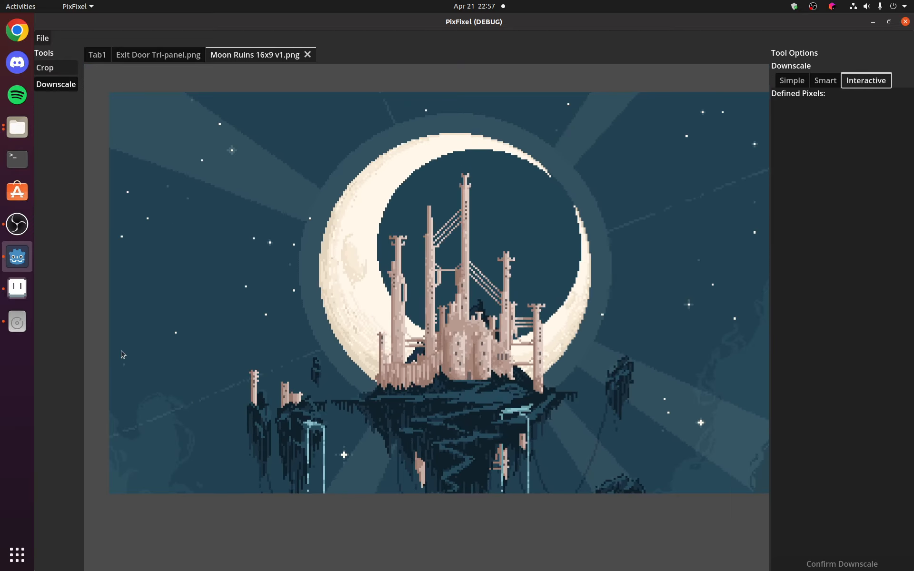
Examine the pixels along the artwork's lower edge beneath the floating island
{"action": "scroll", "coordinate": [489, 516], "scroll_direction": "up", "scroll_amount": 5}
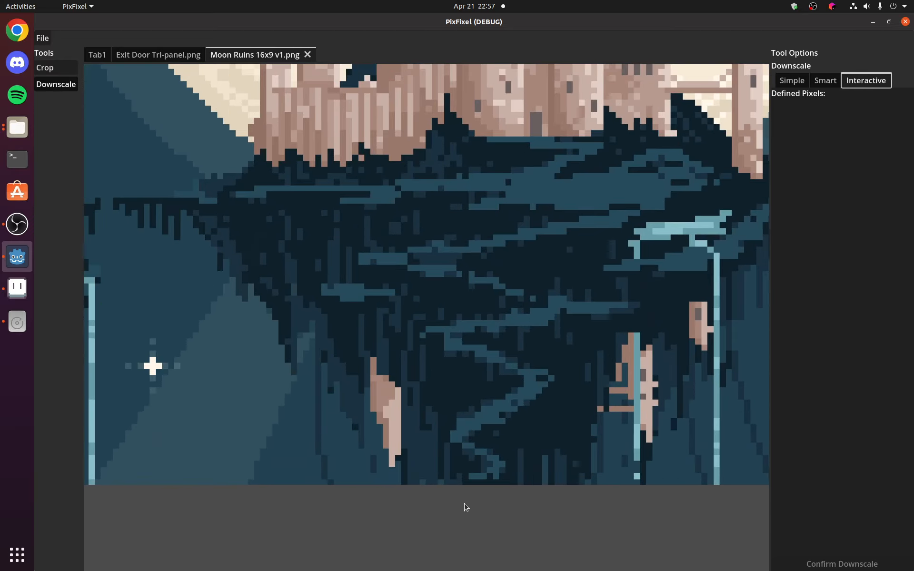
{"action": "scroll", "coordinate": [466, 508], "scroll_direction": "up", "scroll_amount": 5}
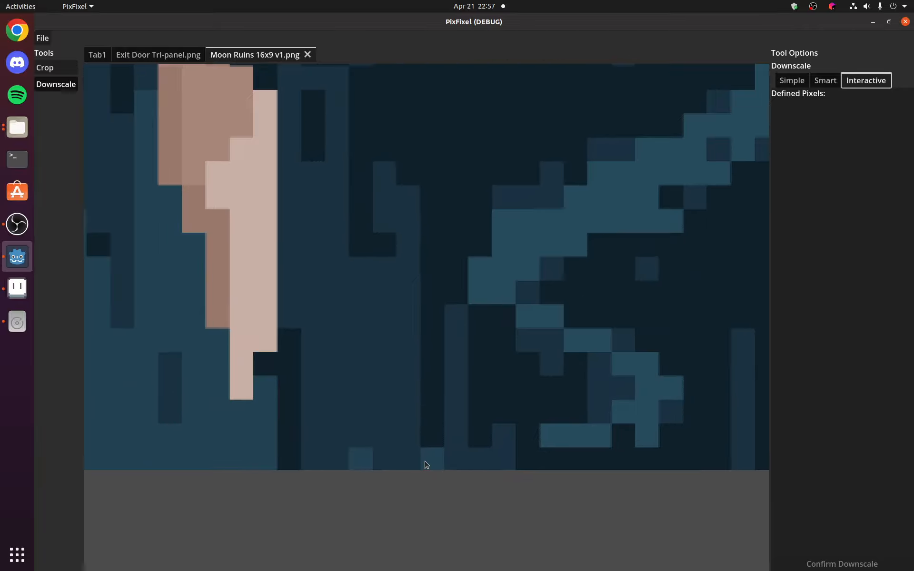
{"action": "scroll", "coordinate": [428, 318], "scroll_direction": "down", "scroll_amount": 5}
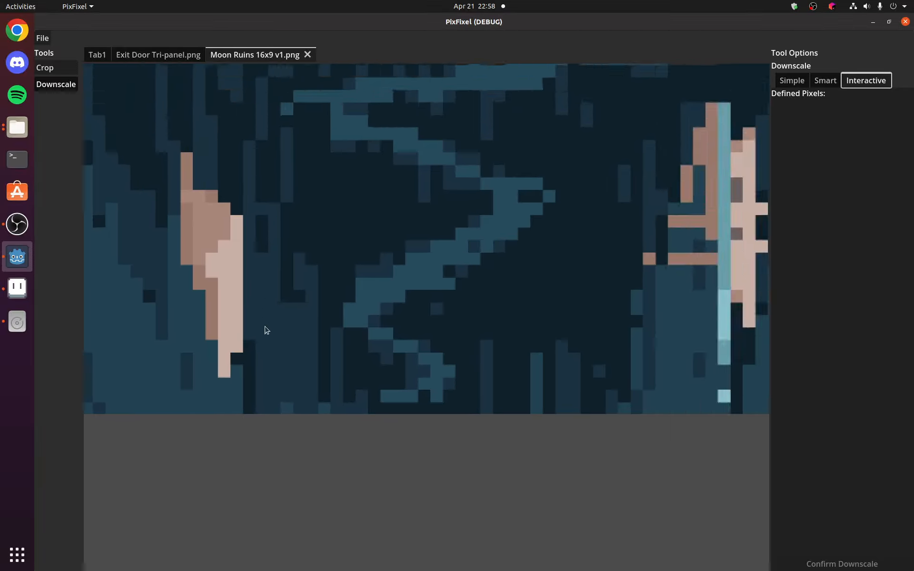
{"action": "scroll", "coordinate": [610, 277], "scroll_direction": "down", "scroll_amount": 5}
{"action": "scroll", "coordinate": [562, 266], "scroll_direction": "up", "scroll_amount": 6}
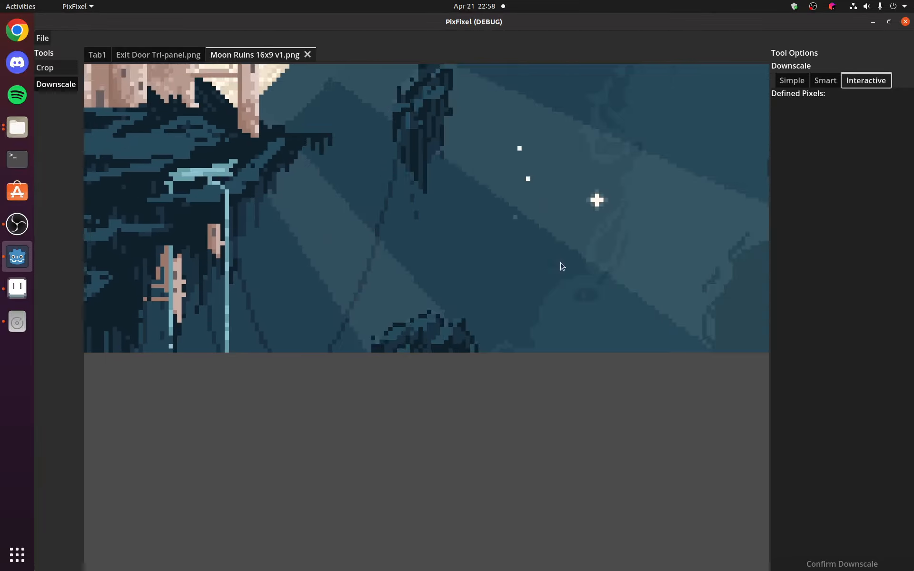
Examine the pixels along the artwork's right edge around the dark cloud shapes, including the lower corner
{"action": "left_click_drag", "start_coordinate": [561, 266], "coordinate": [406, 280]}
{"action": "scroll", "coordinate": [593, 138], "scroll_direction": "up", "scroll_amount": 4}
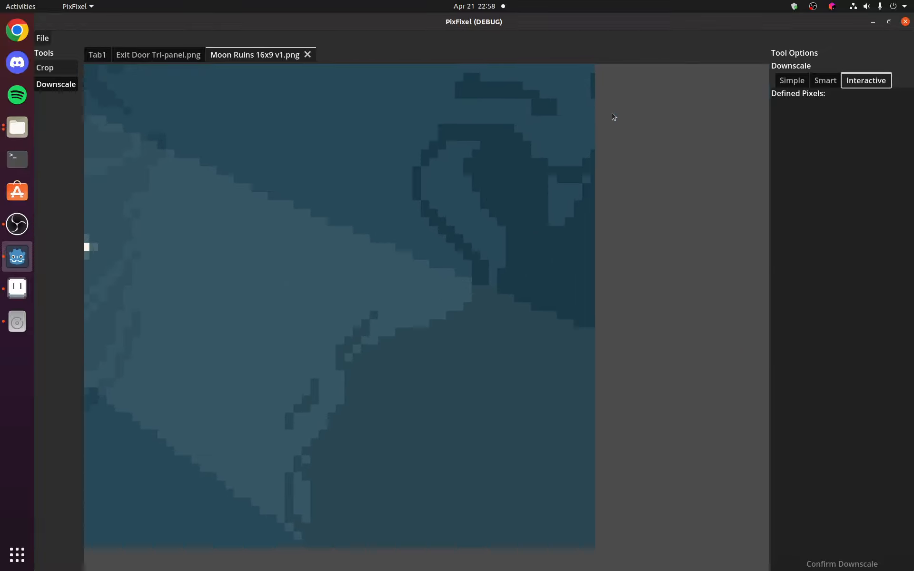
{"action": "scroll", "coordinate": [601, 143], "scroll_direction": "up", "scroll_amount": 4}
{"action": "scroll", "coordinate": [385, 133], "scroll_direction": "down", "scroll_amount": 8}
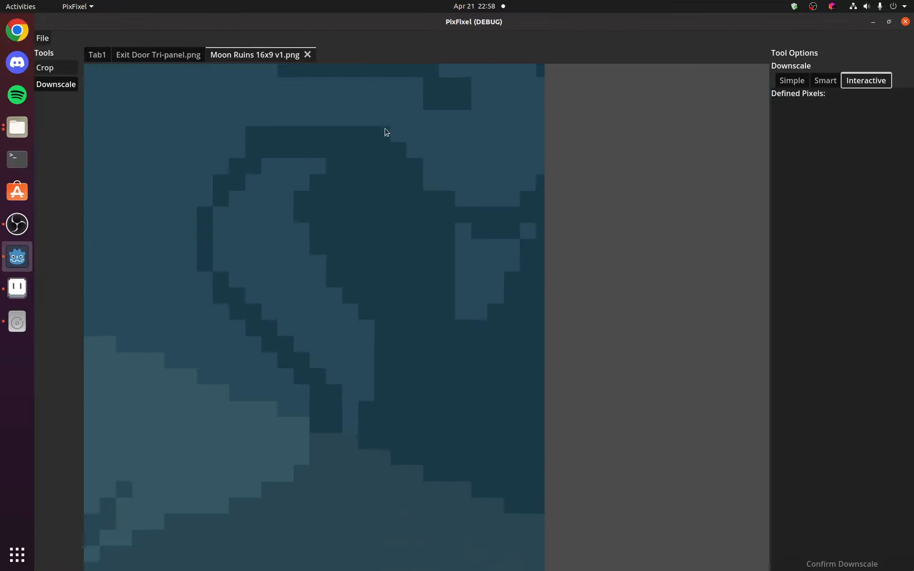
{"action": "scroll", "coordinate": [231, 193], "scroll_direction": "down", "scroll_amount": 5}
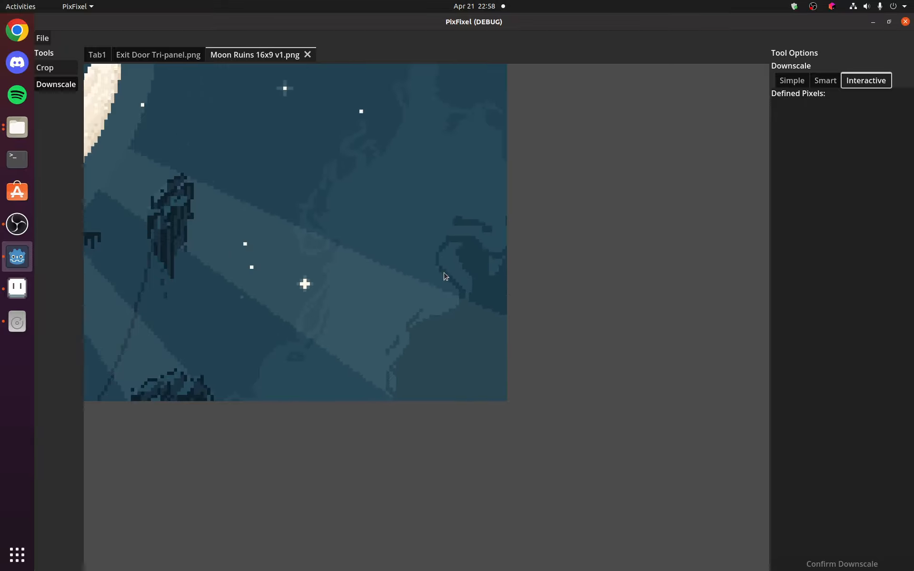
{"action": "scroll", "coordinate": [381, 212], "scroll_direction": "down", "scroll_amount": 4}
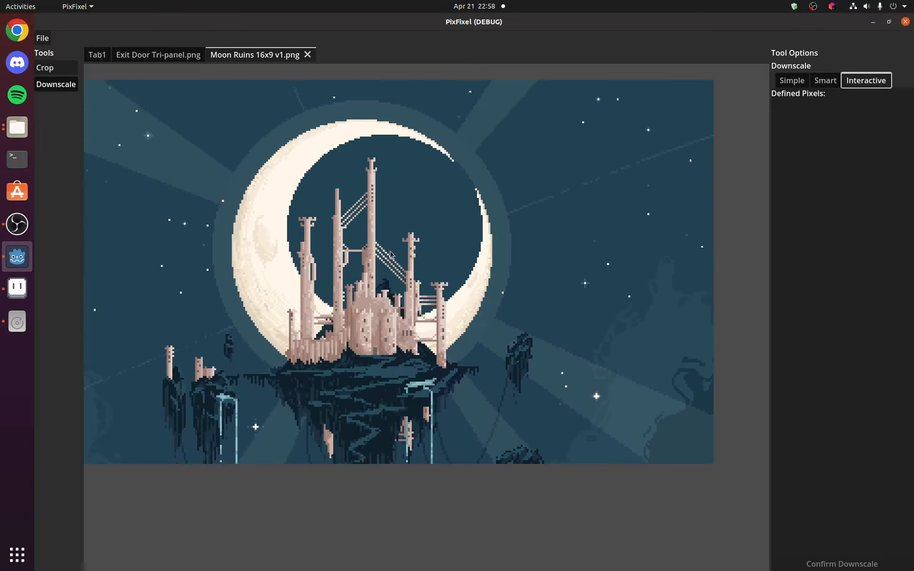
{"action": "scroll", "coordinate": [350, 172], "scroll_direction": "up", "scroll_amount": 2}
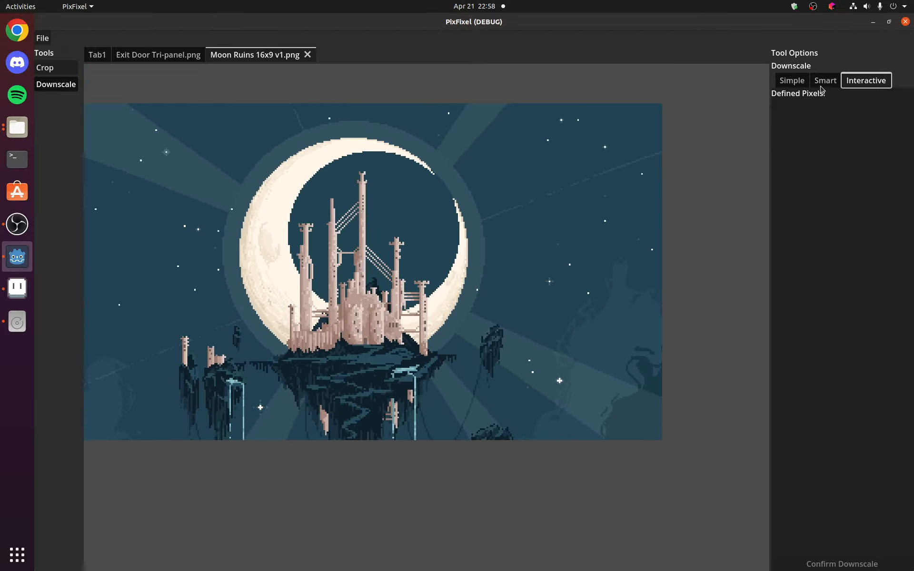
In Interactive mode, define the reference pixel 0, 0 at about (2332, 1035), where the upper cable meets the castle's second tall tower
{"action": "left_click", "coordinate": [792, 80]}
{"action": "left_click", "coordinate": [865, 80]}
{"action": "scroll", "coordinate": [289, 240], "scroll_direction": "up", "scroll_amount": 5}
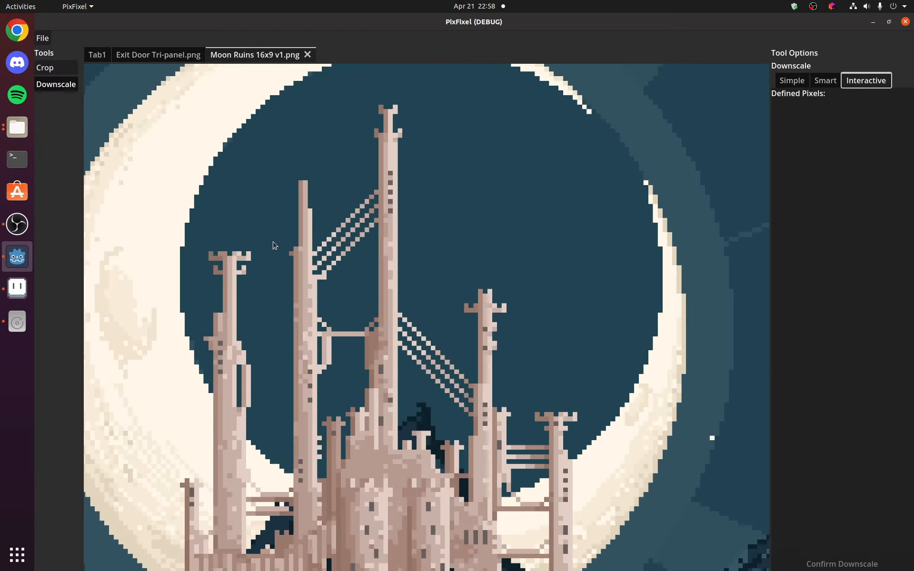
{"action": "scroll", "coordinate": [275, 245], "scroll_direction": "up", "scroll_amount": 6}
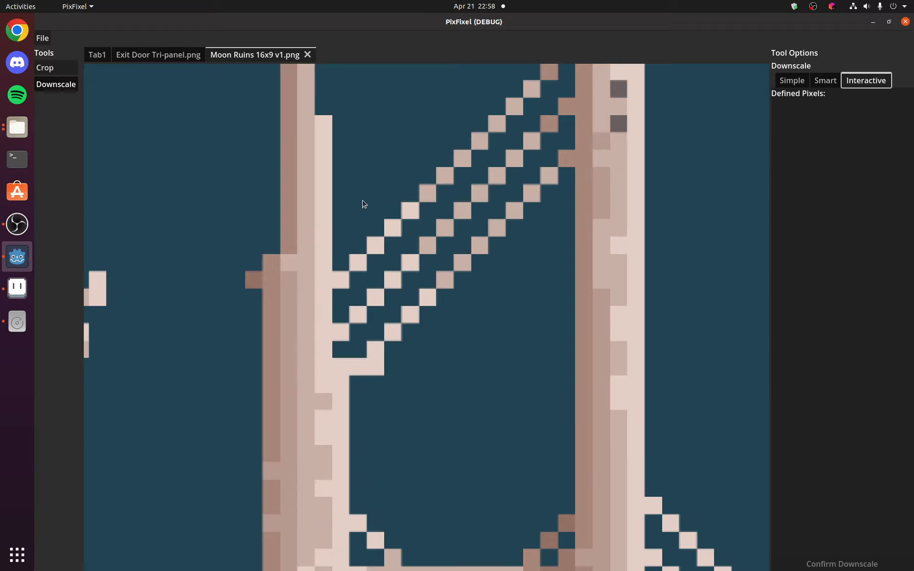
{"action": "scroll", "coordinate": [364, 204], "scroll_direction": "up", "scroll_amount": 6}
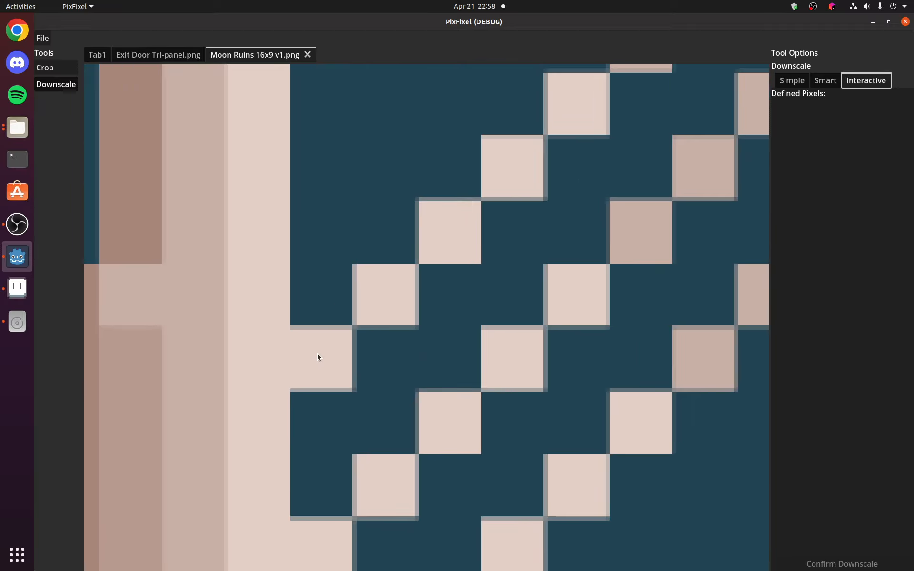
{"action": "left_click", "coordinate": [320, 361]}
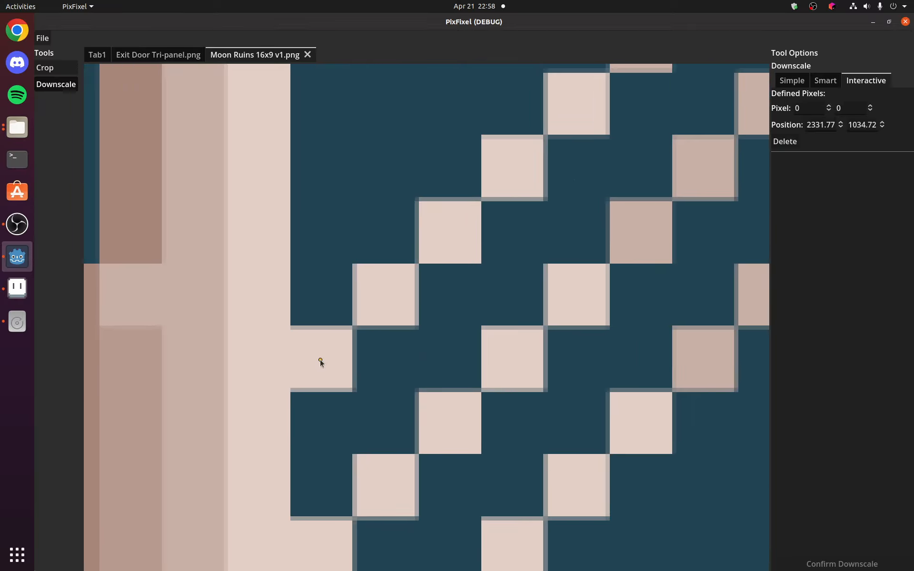
Define a second pixel at about (2347, 1020), centred on the next cable pixel diagonally up from the reference pixel
{"action": "scroll", "coordinate": [319, 358], "scroll_direction": "down", "scroll_amount": 3}
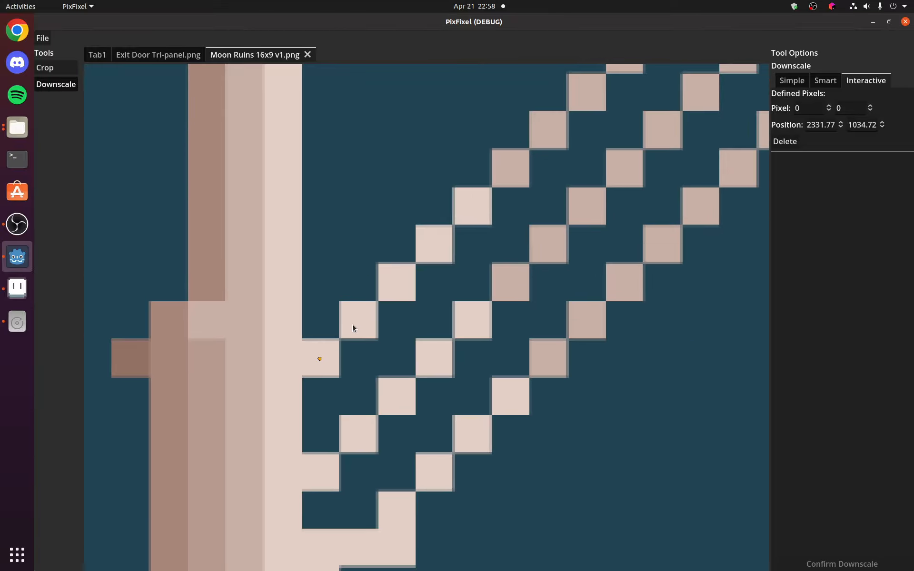
{"action": "scroll", "coordinate": [356, 323], "scroll_direction": "up", "scroll_amount": 4}
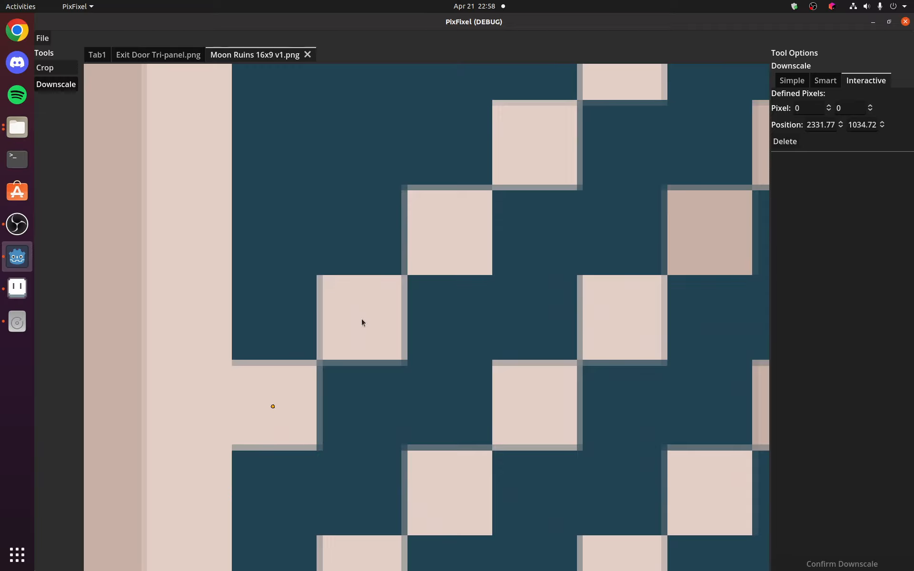
{"action": "left_click", "coordinate": [362, 323]}
{"action": "scroll", "coordinate": [359, 325], "scroll_direction": "down", "scroll_amount": 4}
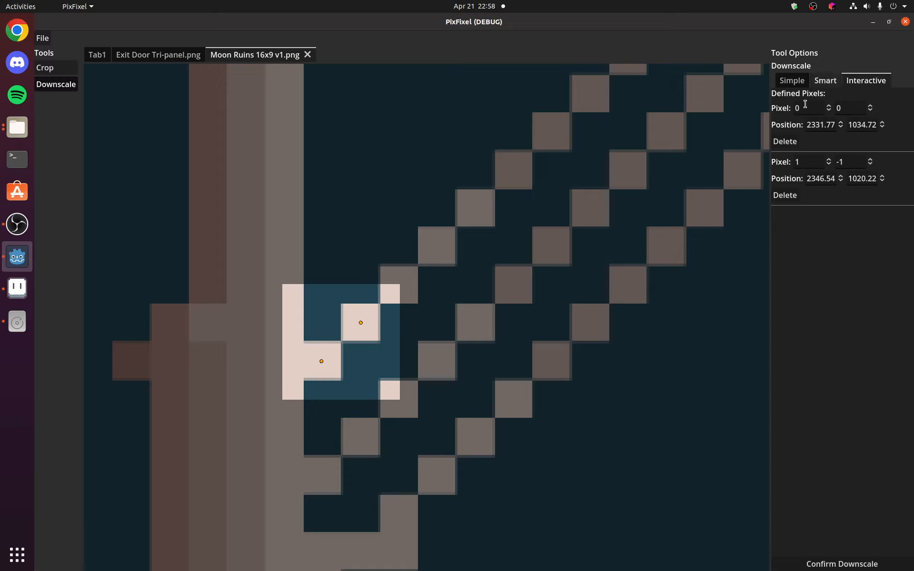
Define a third pixel at about (2361, 1006), centred on the following cable pixel up the same diagonal
{"action": "scroll", "coordinate": [361, 304], "scroll_direction": "up", "scroll_amount": 5}
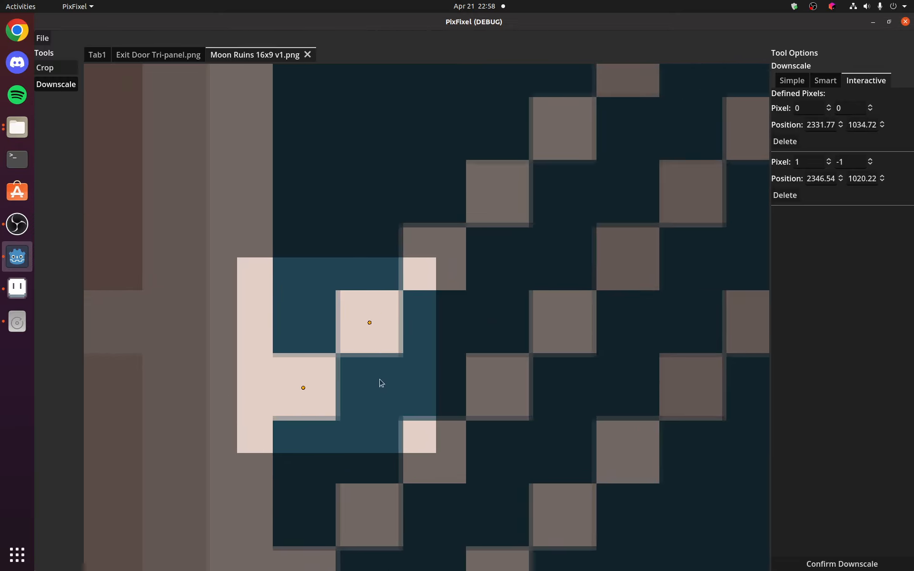
{"action": "scroll", "coordinate": [458, 240], "scroll_direction": "down", "scroll_amount": 3}
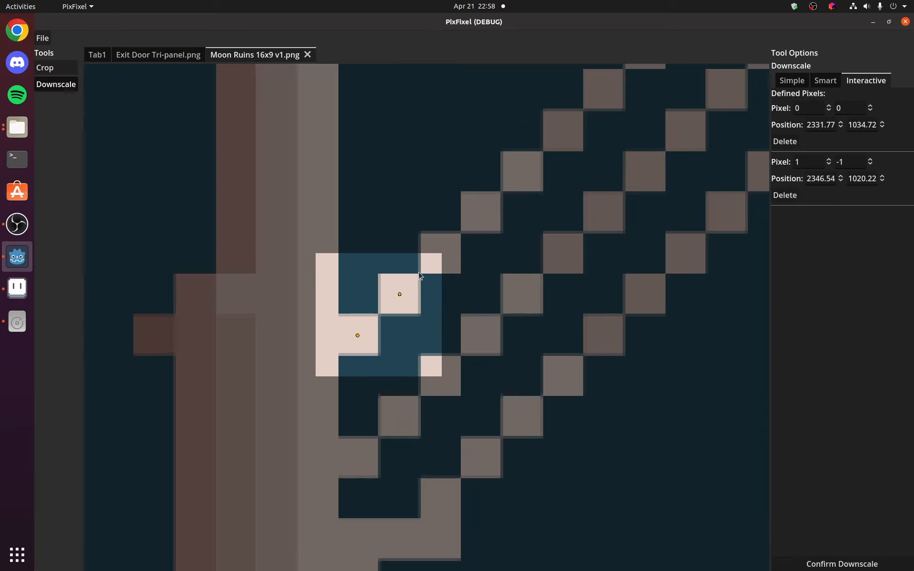
{"action": "scroll", "coordinate": [454, 244], "scroll_direction": "up", "scroll_amount": 4}
{"action": "scroll", "coordinate": [452, 241], "scroll_direction": "up", "scroll_amount": 2}
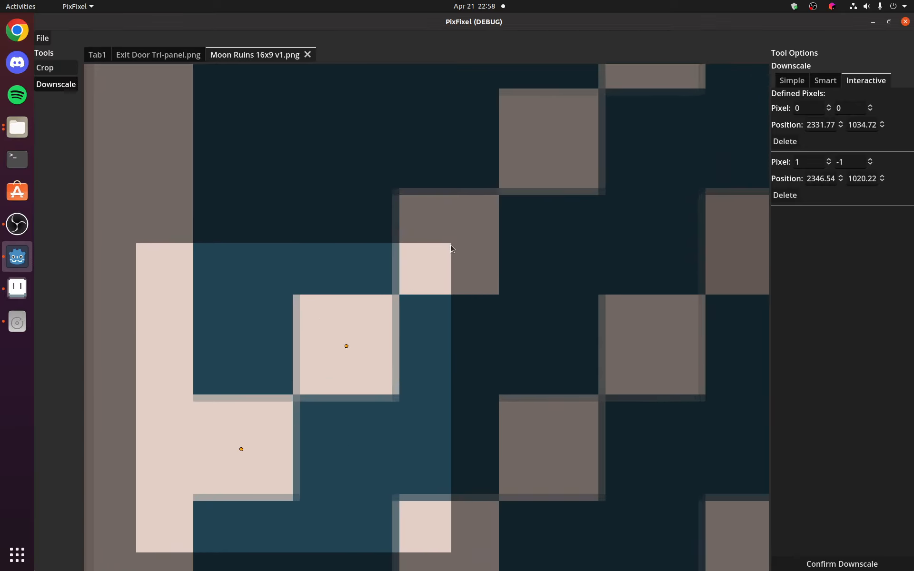
{"action": "left_click", "coordinate": [450, 243]}
Examine how the three defined points sit within their cable pixels and the highlighted area around them
{"action": "scroll", "coordinate": [435, 234], "scroll_direction": "down", "scroll_amount": 5}
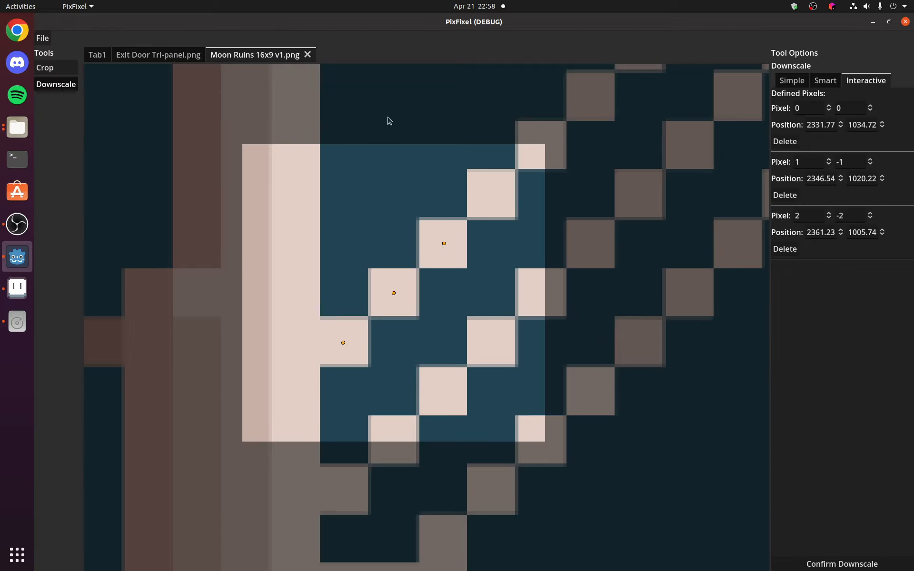
{"action": "scroll", "coordinate": [565, 143], "scroll_direction": "up", "scroll_amount": 1}
{"action": "scroll", "coordinate": [560, 125], "scroll_direction": "down", "scroll_amount": 1}
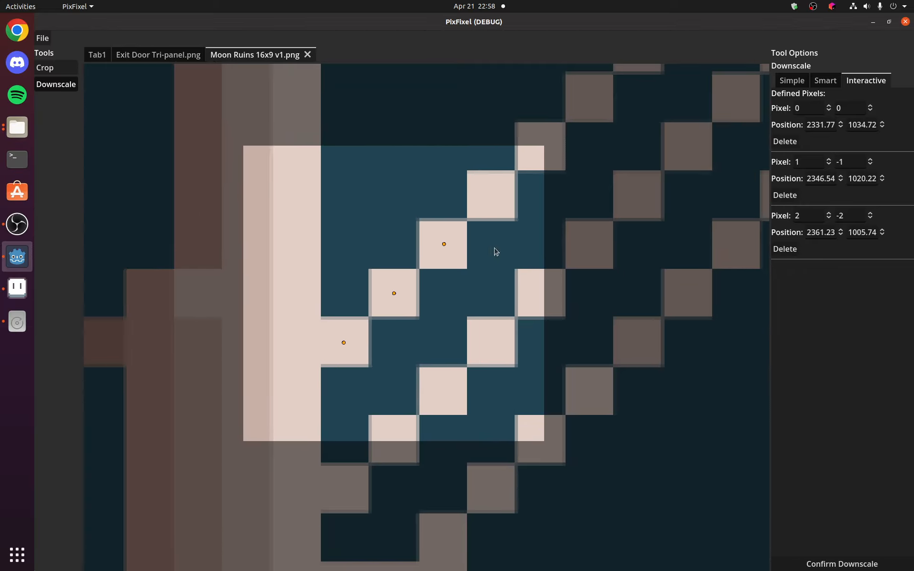
{"action": "scroll", "coordinate": [507, 179], "scroll_direction": "up", "scroll_amount": 1}
{"action": "scroll", "coordinate": [575, 163], "scroll_direction": "up", "scroll_amount": 1}
{"action": "scroll", "coordinate": [475, 253], "scroll_direction": "down", "scroll_amount": 1}
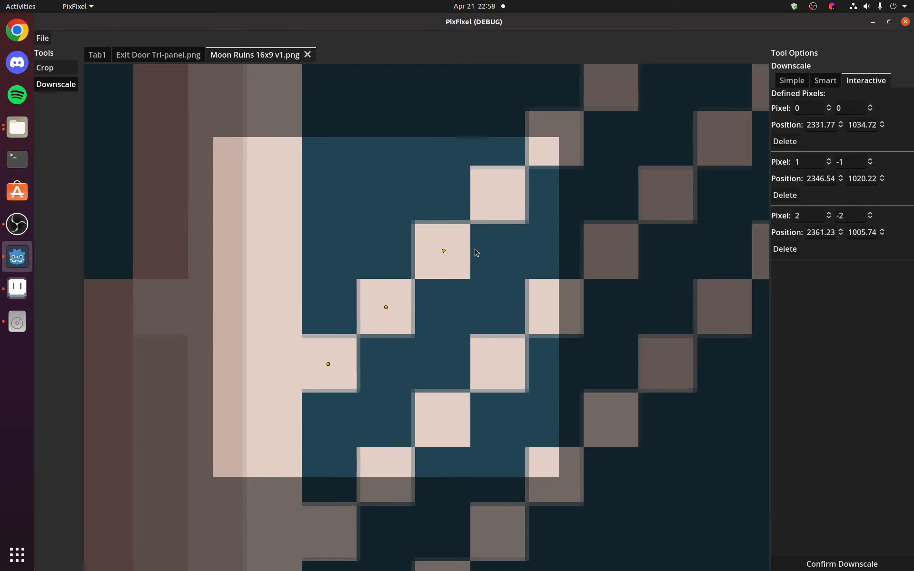
{"action": "scroll", "coordinate": [355, 361], "scroll_direction": "up", "scroll_amount": 2}
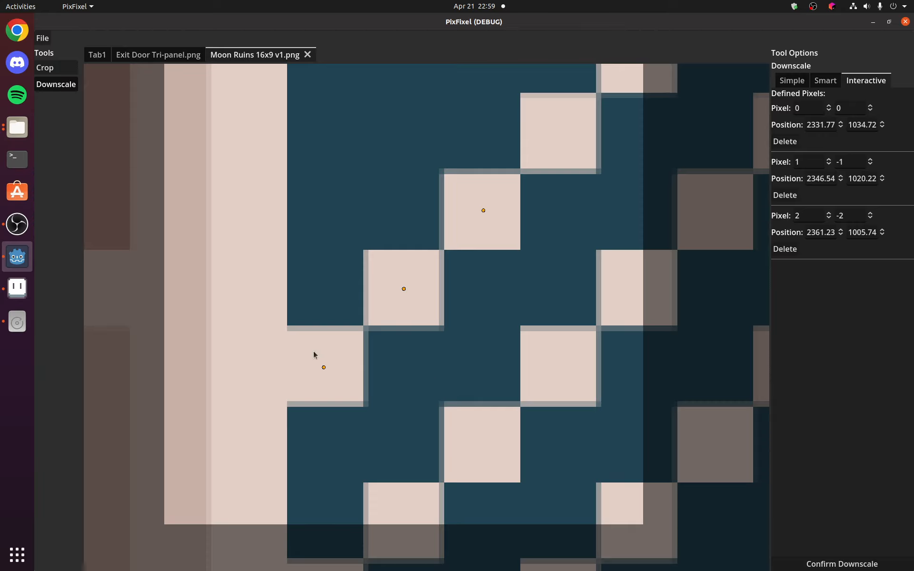
Define pixel 4, -4 at about (2390, 977), centred on the upper cable pixel two diagonal steps beyond the third point
{"action": "scroll", "coordinate": [314, 423], "scroll_direction": "down", "scroll_amount": 4}
{"action": "scroll", "coordinate": [386, 312], "scroll_direction": "up", "scroll_amount": 4}
{"action": "scroll", "coordinate": [458, 254], "scroll_direction": "down", "scroll_amount": 2}
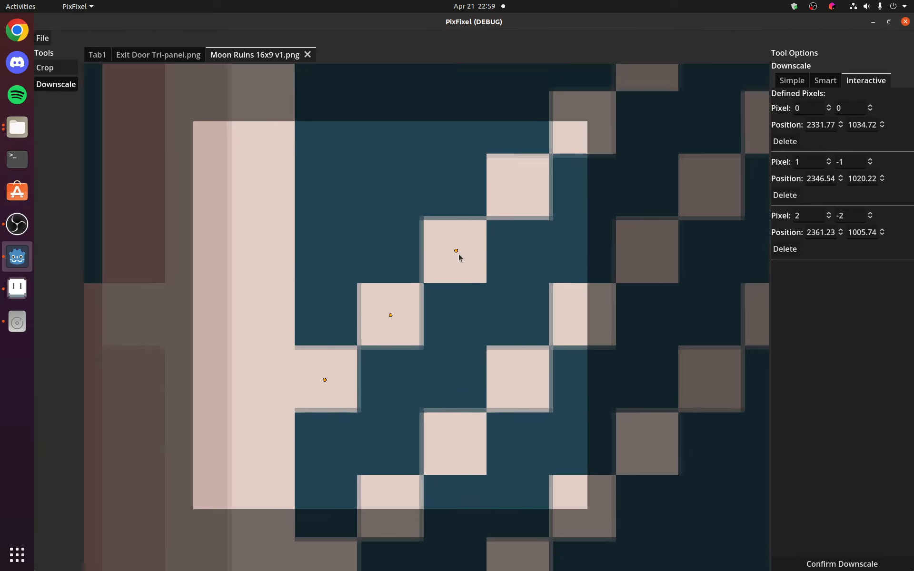
{"action": "scroll", "coordinate": [458, 253], "scroll_direction": "down", "scroll_amount": 1}
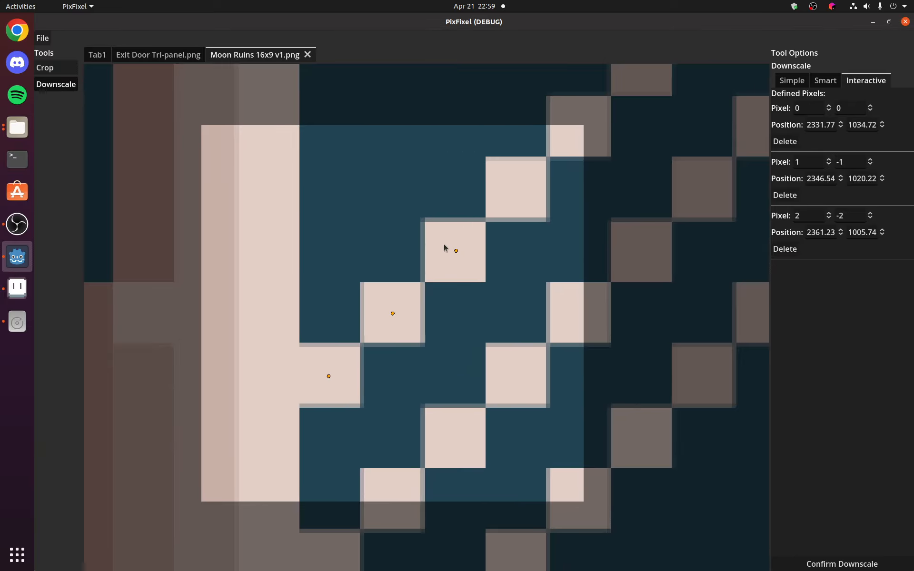
{"action": "scroll", "coordinate": [444, 246], "scroll_direction": "down", "scroll_amount": 1}
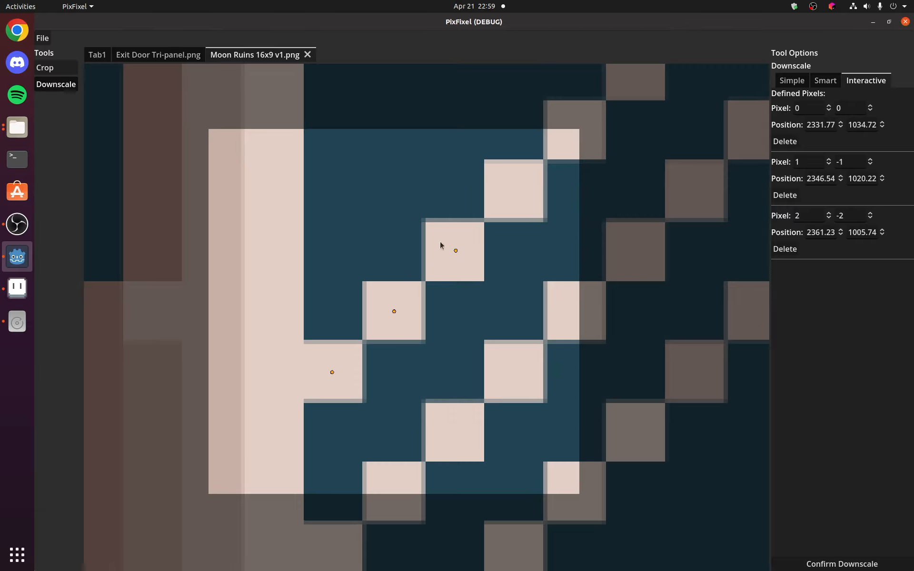
{"action": "scroll", "coordinate": [469, 223], "scroll_direction": "down", "scroll_amount": 3}
{"action": "left_click_drag", "start_coordinate": [511, 206], "coordinate": [395, 268]}
{"action": "scroll", "coordinate": [447, 206], "scroll_direction": "up", "scroll_amount": 4}
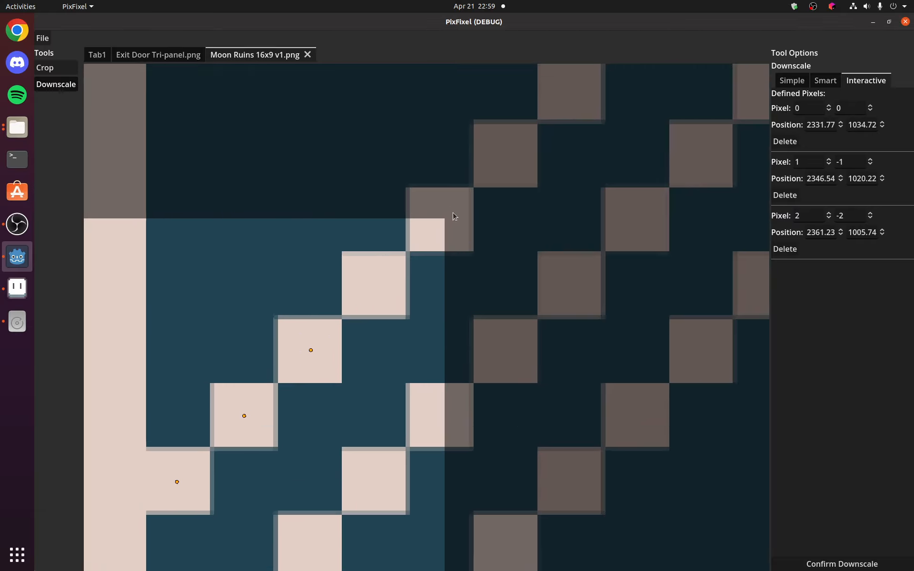
{"action": "scroll", "coordinate": [452, 213], "scroll_direction": "up", "scroll_amount": 4}
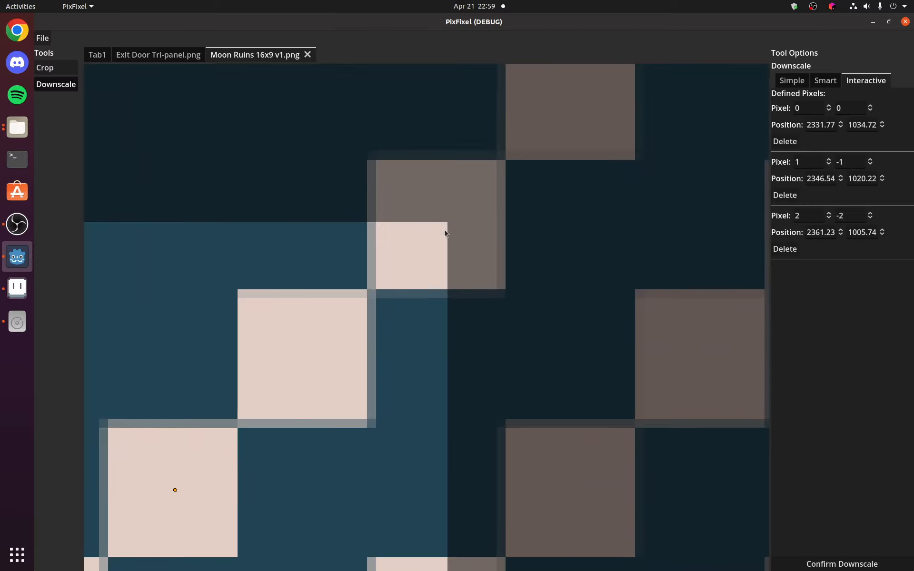
{"action": "left_click", "coordinate": [442, 226]}
Define pixel 8, -8 at about (2447, 920), four diagonal steps farther up the same cable
{"action": "scroll", "coordinate": [447, 301], "scroll_direction": "down", "scroll_amount": 5}
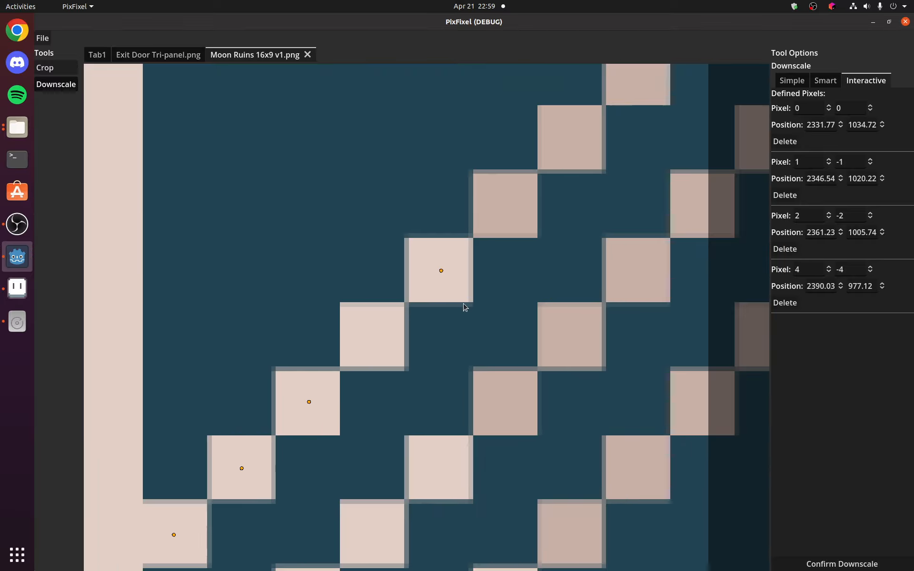
{"action": "scroll", "coordinate": [471, 264], "scroll_direction": "up", "scroll_amount": 2}
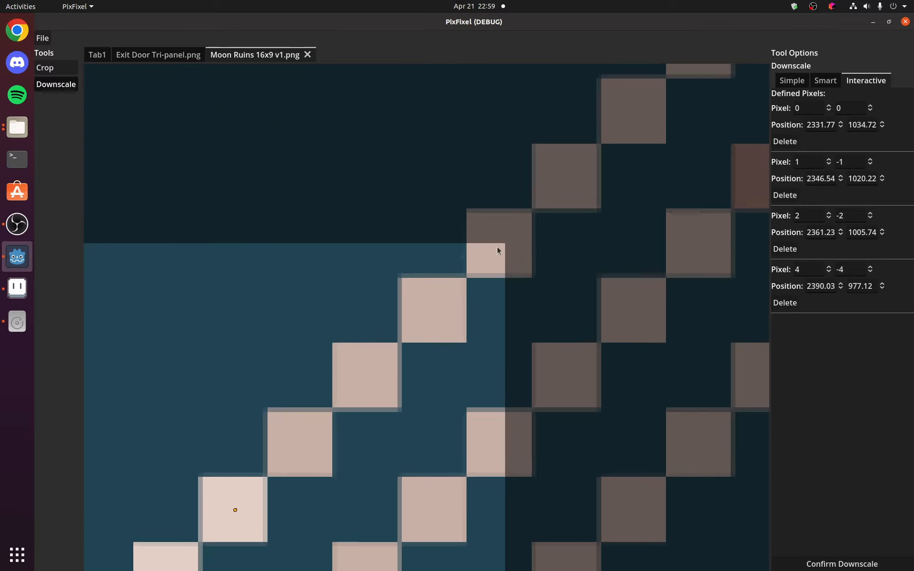
{"action": "left_click", "coordinate": [503, 244]}
Define pixel 16, -15 at about (2563, 820), centred on the second dark window from the top of the tallest tower
{"action": "scroll", "coordinate": [584, 152], "scroll_direction": "down", "scroll_amount": 5}
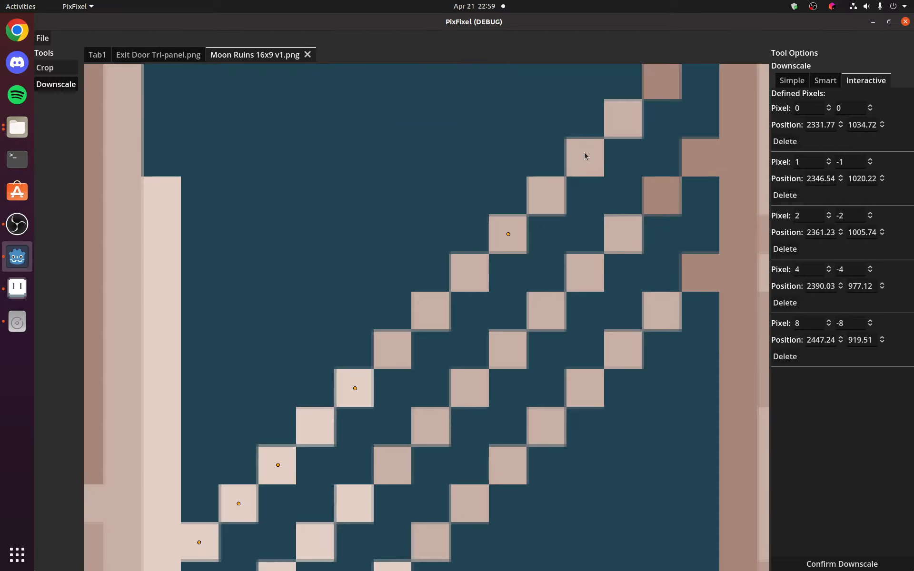
{"action": "scroll", "coordinate": [465, 288], "scroll_direction": "up", "scroll_amount": 5}
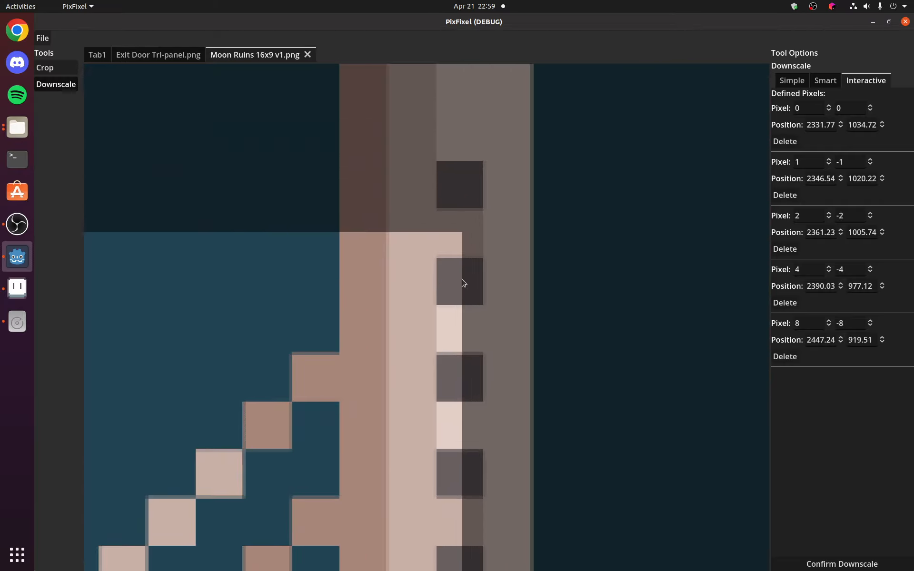
{"action": "left_click", "coordinate": [461, 286]}
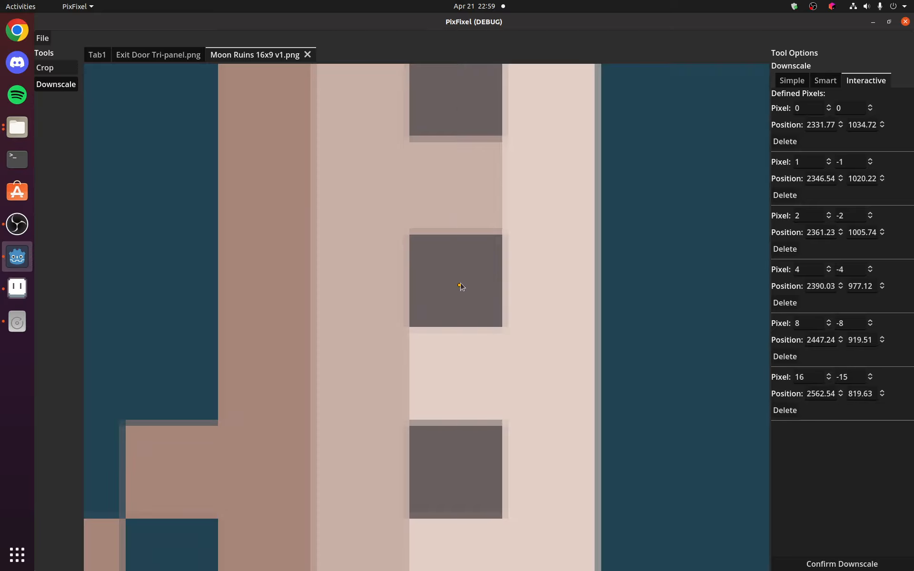
Define pixel 17, -30 at about (2577, 604), on the lower pixel of the light prong crowning the tallest tower
{"action": "scroll", "coordinate": [457, 291], "scroll_direction": "down", "scroll_amount": 2}
{"action": "scroll", "coordinate": [454, 293], "scroll_direction": "down", "scroll_amount": 8}
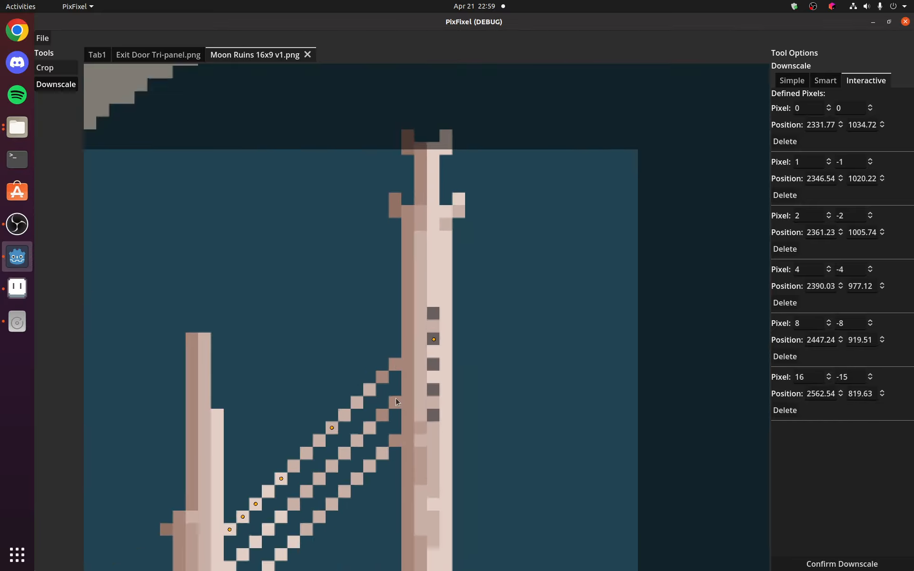
{"action": "scroll", "coordinate": [433, 185], "scroll_direction": "up", "scroll_amount": 6}
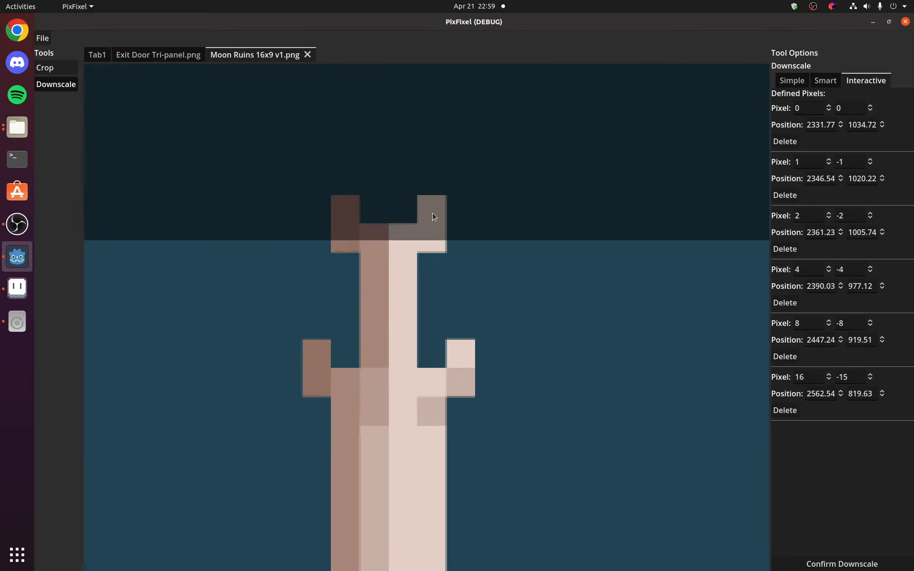
{"action": "left_click", "coordinate": [431, 248]}
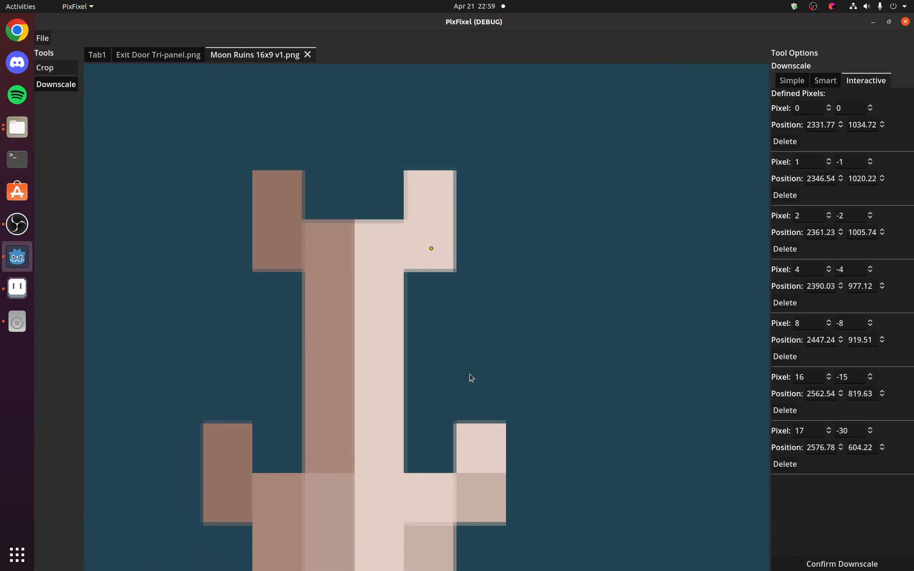
Fine-tune the tallest tower's top point to about (2576.6, 603.9), centred within its pixel
{"action": "scroll", "coordinate": [457, 391], "scroll_direction": "down", "scroll_amount": 2}
{"action": "scroll", "coordinate": [435, 326], "scroll_direction": "up", "scroll_amount": 4}
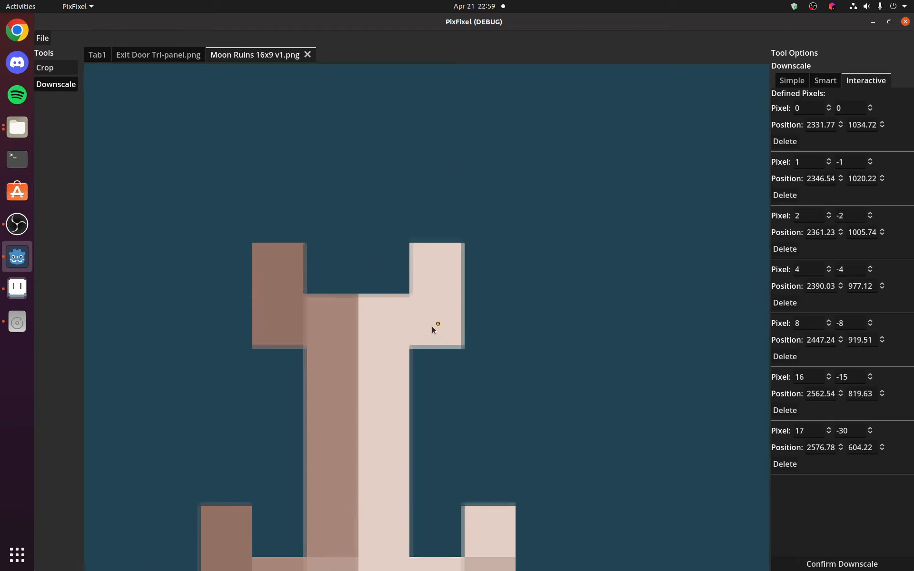
{"action": "scroll", "coordinate": [437, 325], "scroll_direction": "up", "scroll_amount": 1}
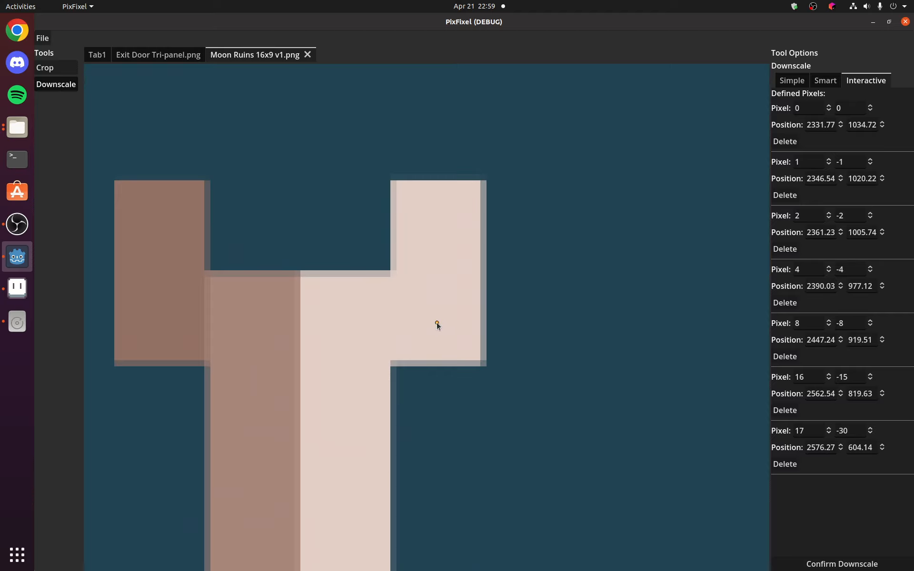
{"action": "scroll", "coordinate": [439, 321], "scroll_direction": "down", "scroll_amount": 5}
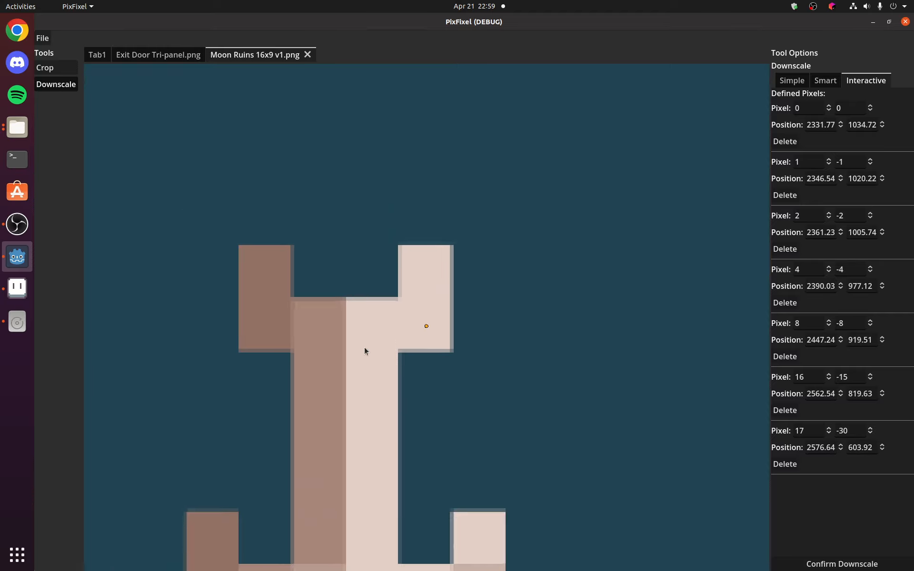
Define pixel -16, 21 at about (2102, 1337), on the shaded pixel of the stepped ledge beside the leftmost tall tower
{"action": "scroll", "coordinate": [367, 459], "scroll_direction": "down", "scroll_amount": 6}
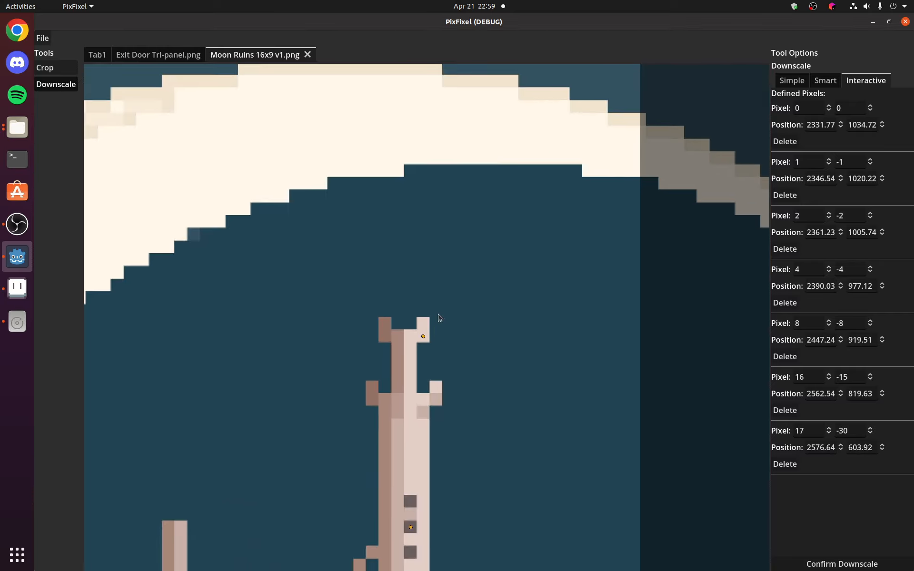
{"action": "scroll", "coordinate": [411, 361], "scroll_direction": "up", "scroll_amount": 6}
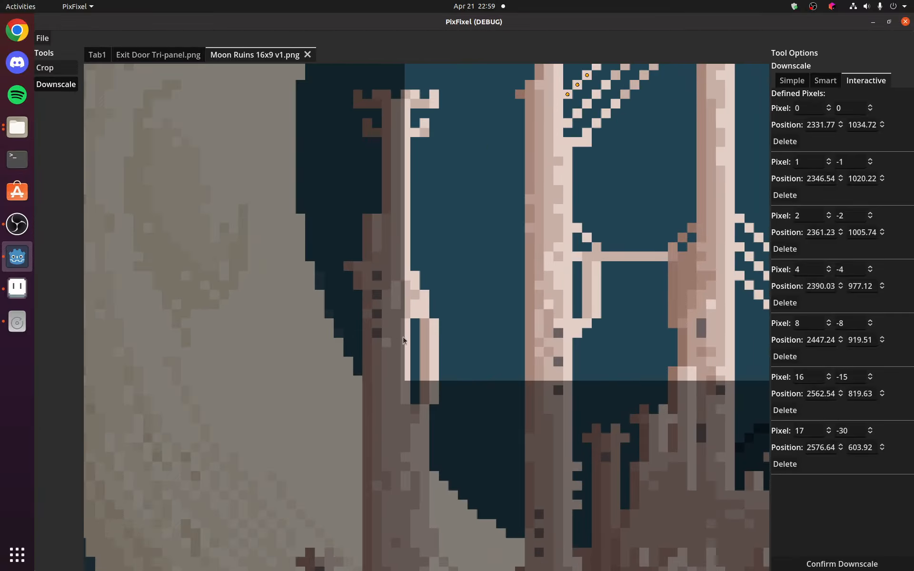
{"action": "scroll", "coordinate": [412, 281], "scroll_direction": "up", "scroll_amount": 3}
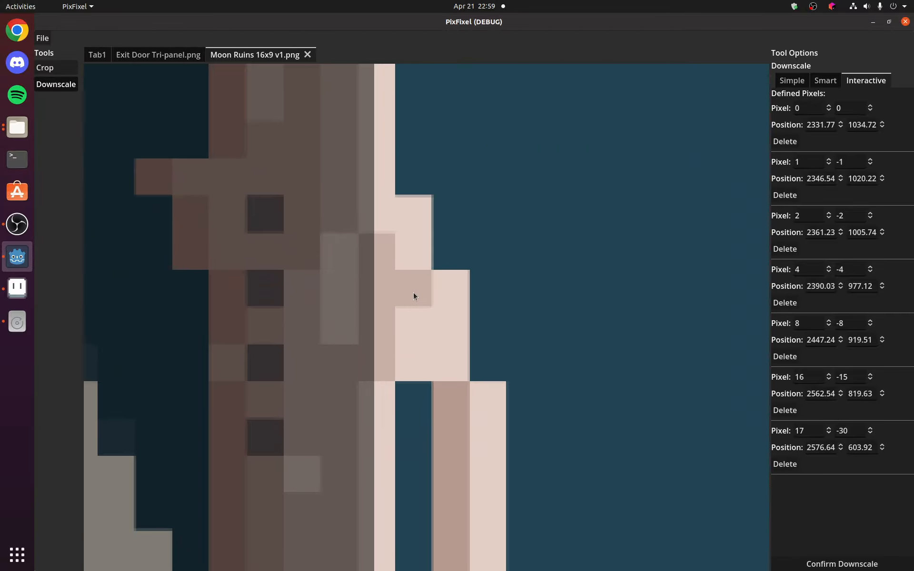
{"action": "left_click", "coordinate": [414, 289]}
Define pixel -30, 67, centred on the lighter moon pixel just left of the castle's lower-left wall
{"action": "scroll", "coordinate": [332, 405], "scroll_direction": "down", "scroll_amount": 5}
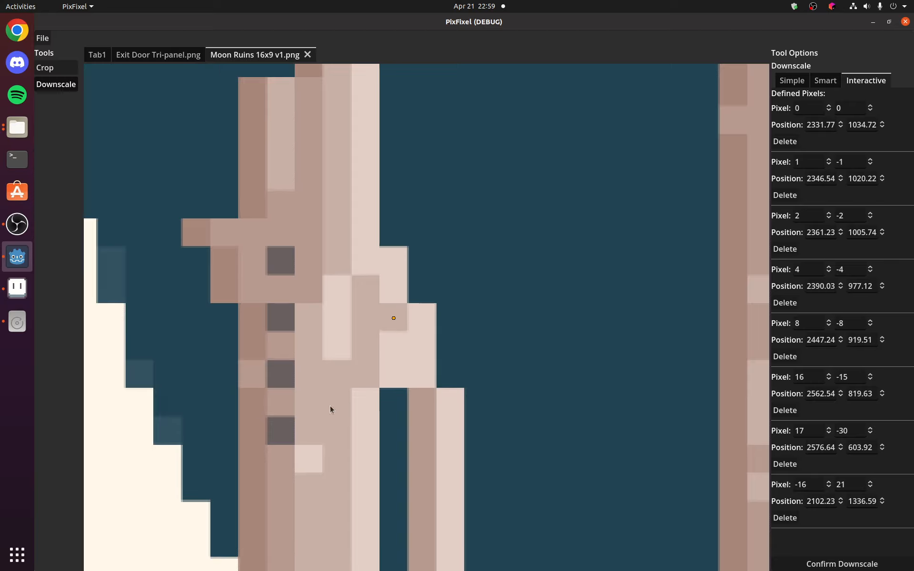
{"action": "left_click_drag", "start_coordinate": [345, 401], "coordinate": [532, 147]}
{"action": "scroll", "coordinate": [398, 438], "scroll_direction": "down", "scroll_amount": 2}
{"action": "scroll", "coordinate": [398, 438], "scroll_direction": "down", "scroll_amount": 2}
{"action": "left_click_drag", "start_coordinate": [399, 436], "coordinate": [478, 57]}
{"action": "left_click_drag", "start_coordinate": [488, 355], "coordinate": [379, 139]}
{"action": "left_click_drag", "start_coordinate": [324, 368], "coordinate": [350, 356]}
{"action": "scroll", "coordinate": [350, 355], "scroll_direction": "up", "scroll_amount": 4}
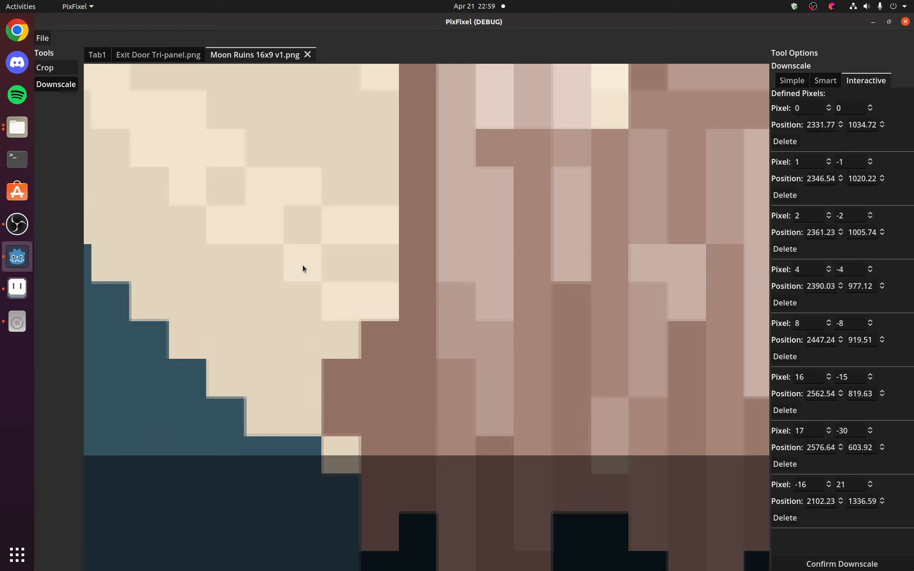
{"action": "left_click", "coordinate": [303, 268]}
Define a pixel centred on the isolated light-blue waterfall pixel of the left floating island, near the image's bottom edge
{"action": "scroll", "coordinate": [330, 399], "scroll_direction": "down", "scroll_amount": 4}
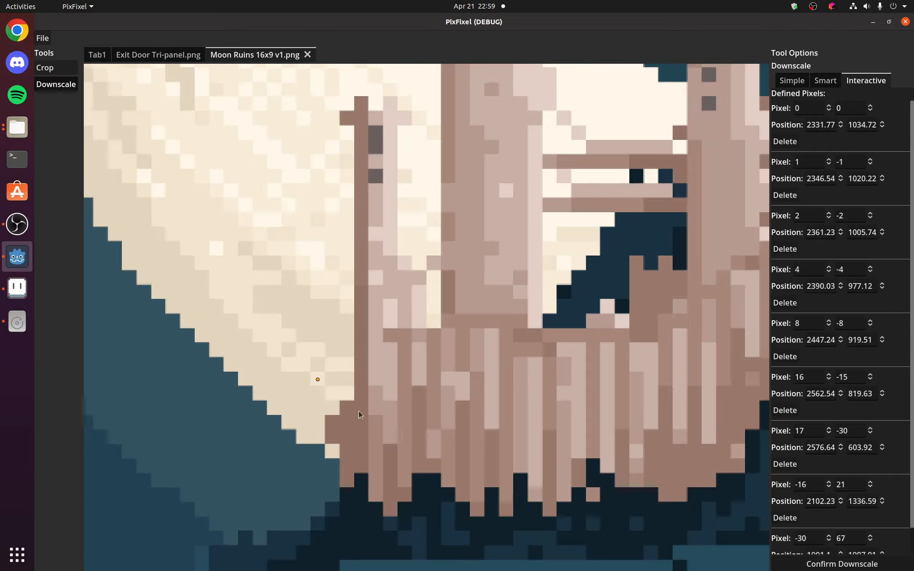
{"action": "left_click_drag", "start_coordinate": [359, 415], "coordinate": [571, 61]}
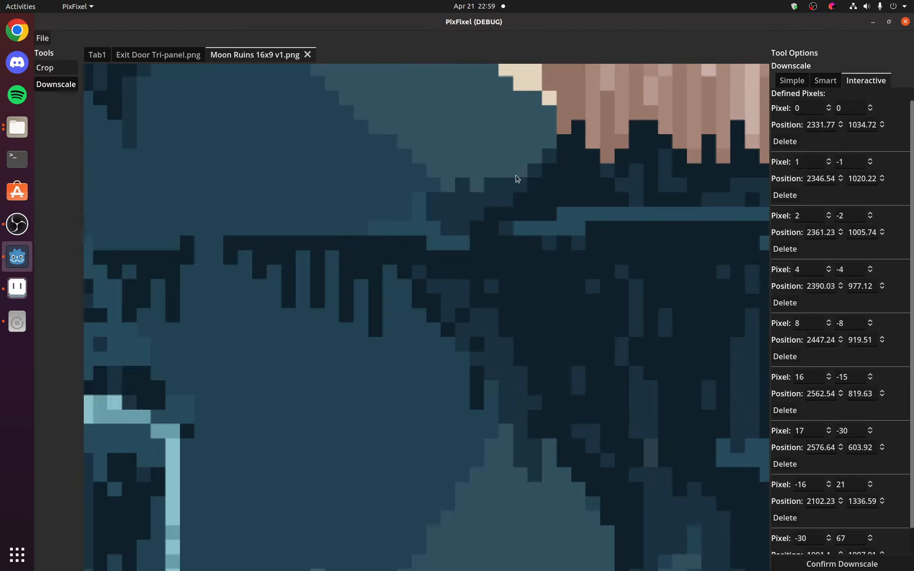
{"action": "scroll", "coordinate": [464, 295], "scroll_direction": "down", "scroll_amount": 5}
{"action": "left_click_drag", "start_coordinate": [381, 395], "coordinate": [542, 129]}
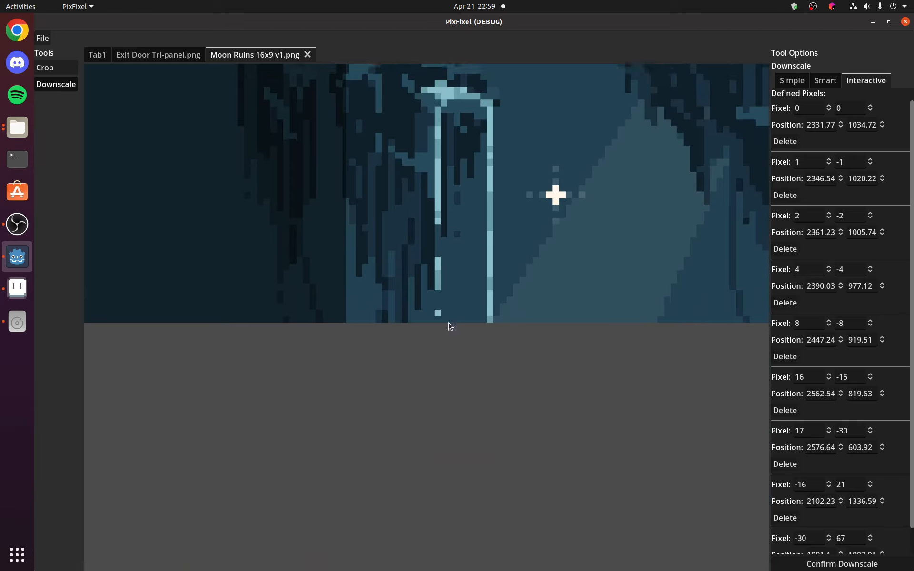
{"action": "scroll", "coordinate": [486, 419], "scroll_direction": "up", "scroll_amount": 4}
{"action": "scroll", "coordinate": [498, 402], "scroll_direction": "up", "scroll_amount": 3}
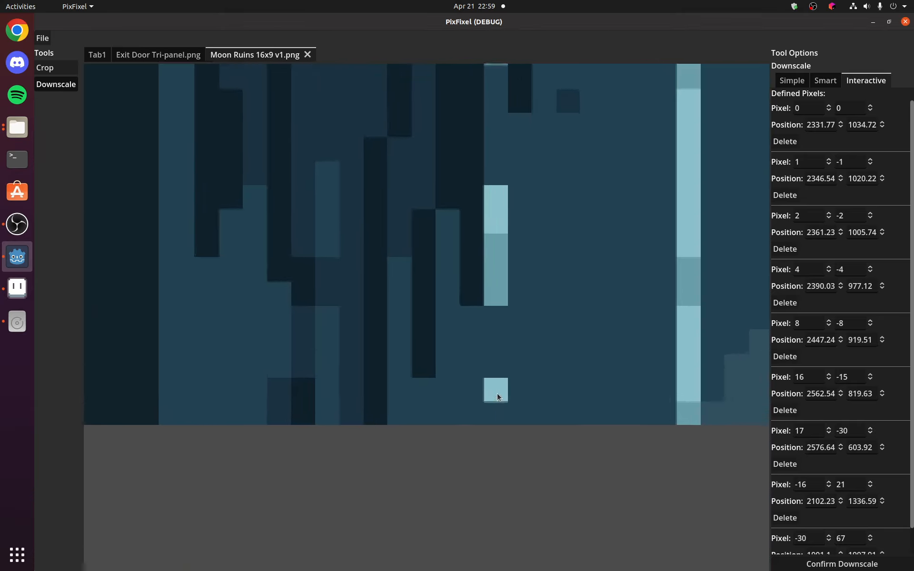
{"action": "scroll", "coordinate": [490, 351], "scroll_direction": "down", "scroll_amount": 5}
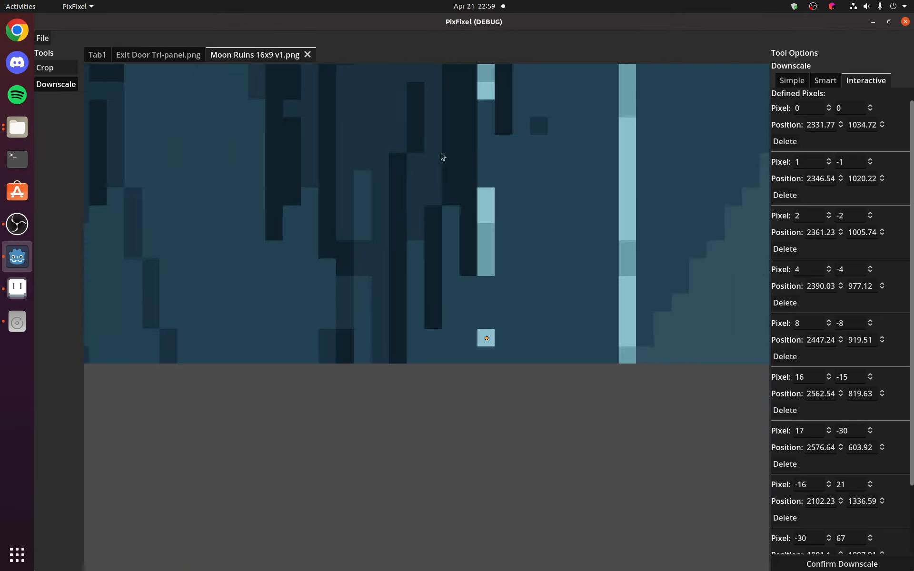
Define a pixel centred on the white star in the left sky, innermost of the three stars near the image's left edge
{"action": "scroll", "coordinate": [350, 165], "scroll_direction": "down", "scroll_amount": 5}
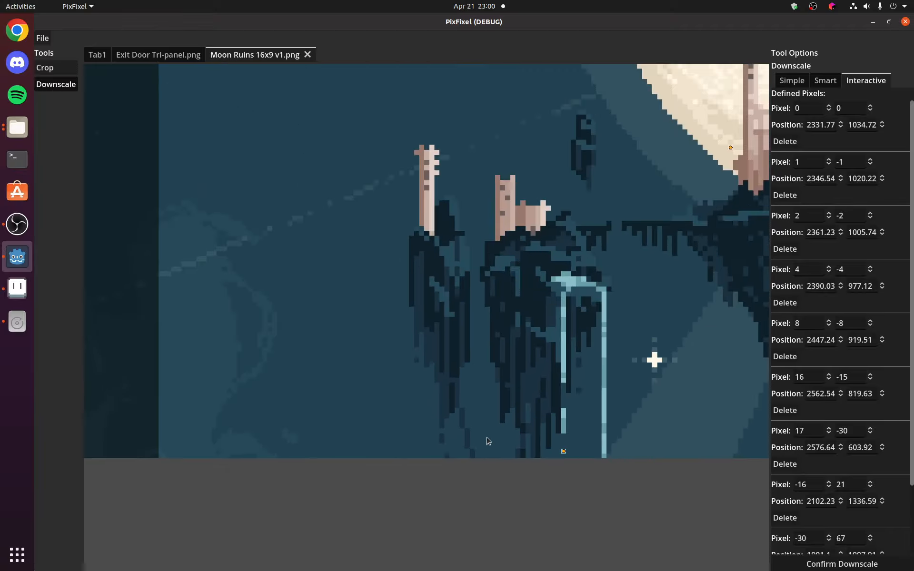
{"action": "scroll", "coordinate": [383, 296], "scroll_direction": "up", "scroll_amount": 6}
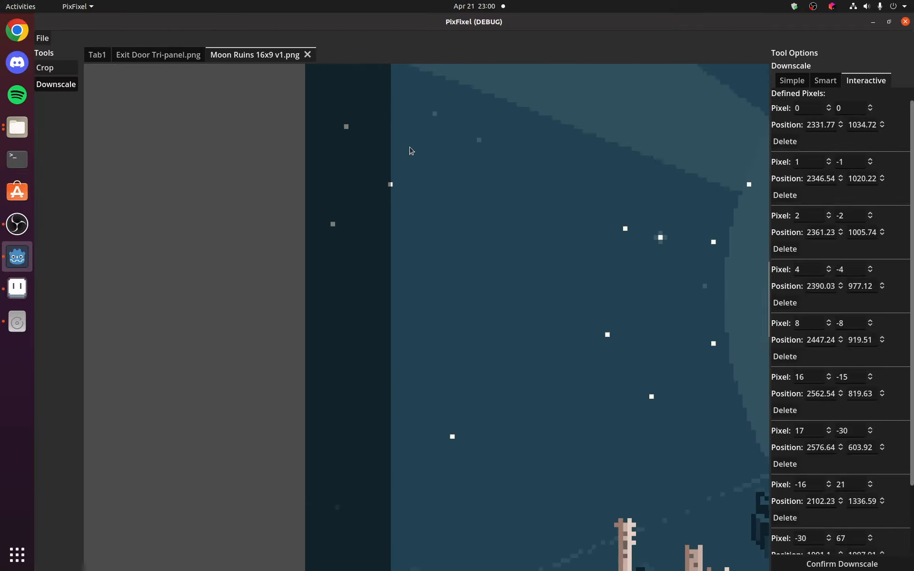
{"action": "scroll", "coordinate": [385, 199], "scroll_direction": "up", "scroll_amount": 5}
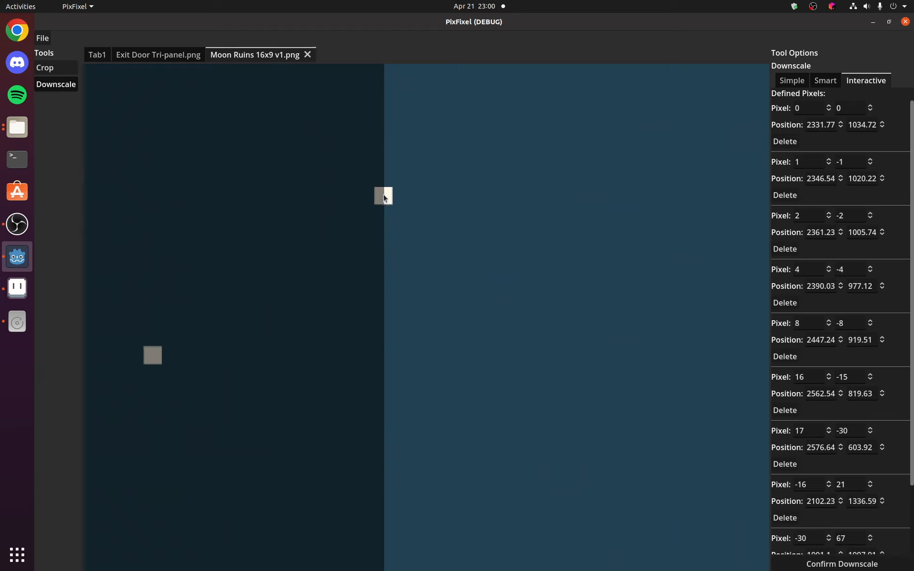
{"action": "left_click", "coordinate": [385, 199]}
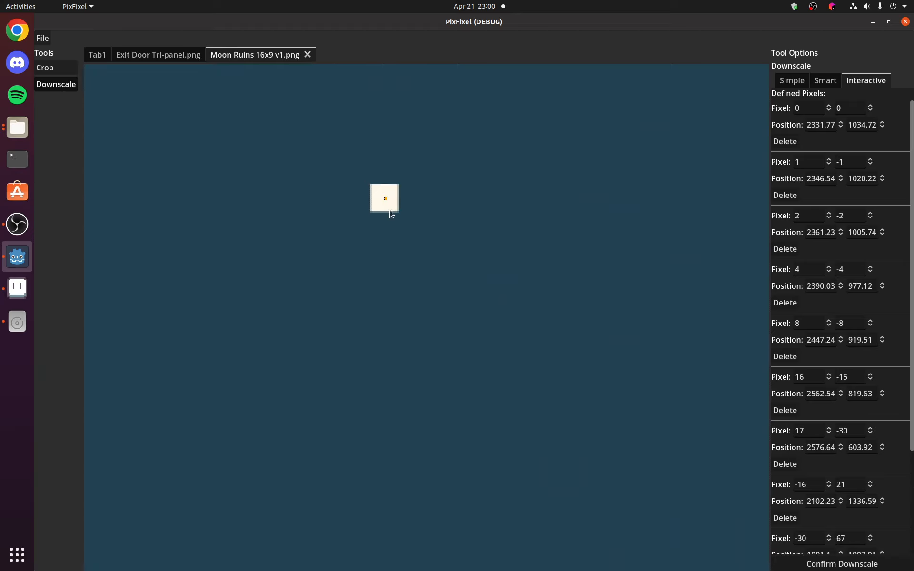
Define pixel 160, -2 at about (4631, 1006), centred on the isolated white star in the sky well right of the moon
{"action": "scroll", "coordinate": [495, 275], "scroll_direction": "down", "scroll_amount": 3}
{"action": "scroll", "coordinate": [517, 265], "scroll_direction": "down", "scroll_amount": 6}
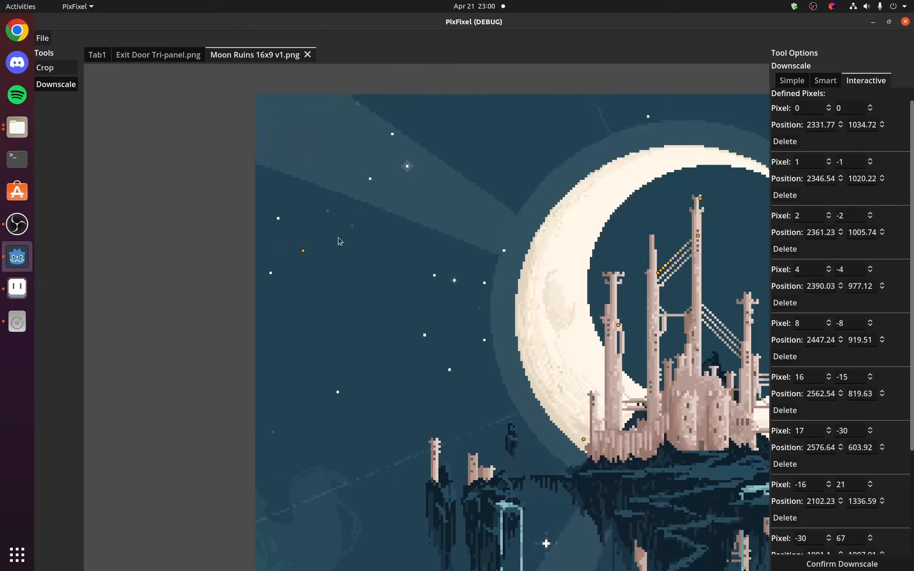
{"action": "left_click_drag", "start_coordinate": [338, 242], "coordinate": [302, 249]}
{"action": "scroll", "coordinate": [666, 309], "scroll_direction": "down", "scroll_amount": 2}
{"action": "left_click_drag", "start_coordinate": [666, 309], "coordinate": [393, 185]}
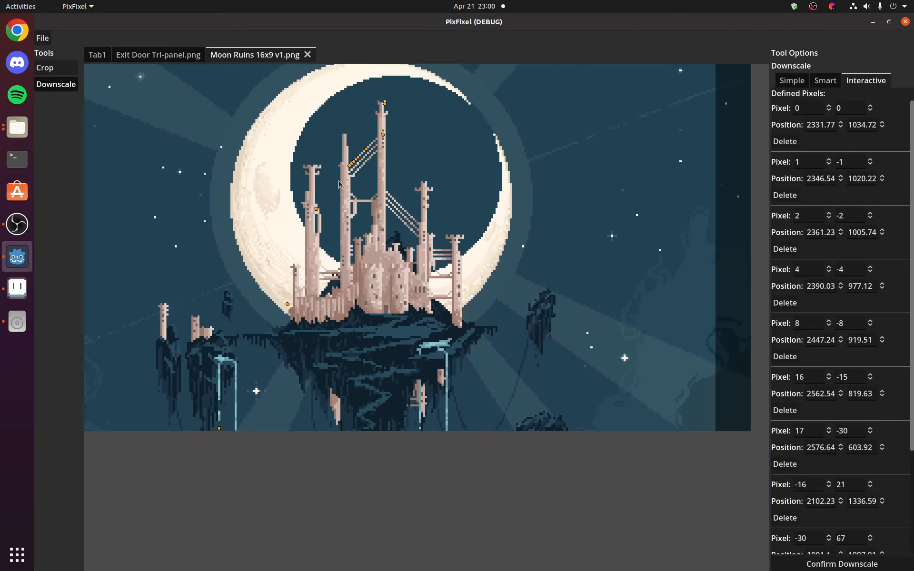
{"action": "left_click_drag", "start_coordinate": [602, 220], "coordinate": [477, 275]}
{"action": "scroll", "coordinate": [524, 174], "scroll_direction": "up", "scroll_amount": 3}
{"action": "scroll", "coordinate": [555, 246], "scroll_direction": "up", "scroll_amount": 5}
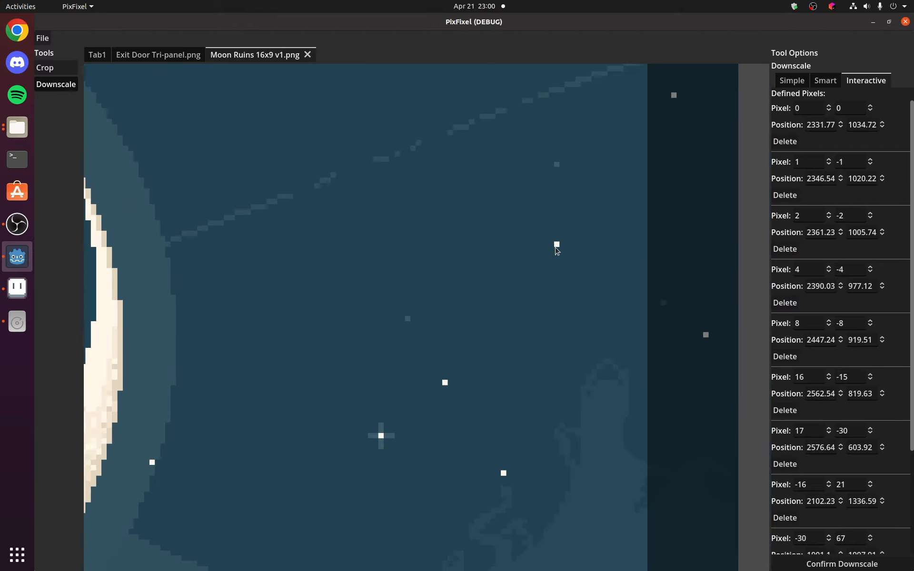
{"action": "scroll", "coordinate": [556, 246], "scroll_direction": "up", "scroll_amount": 2}
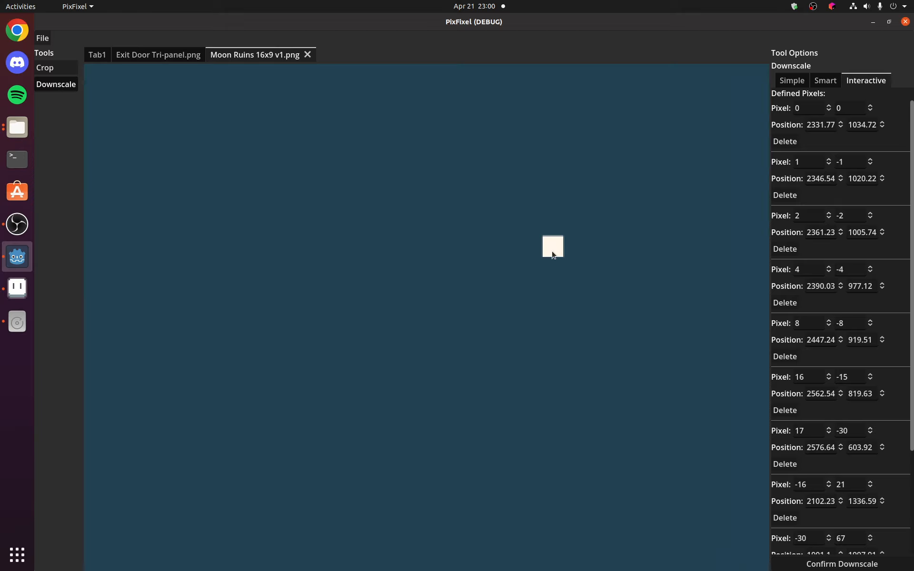
{"action": "scroll", "coordinate": [552, 247], "scroll_direction": "up", "scroll_amount": 2}
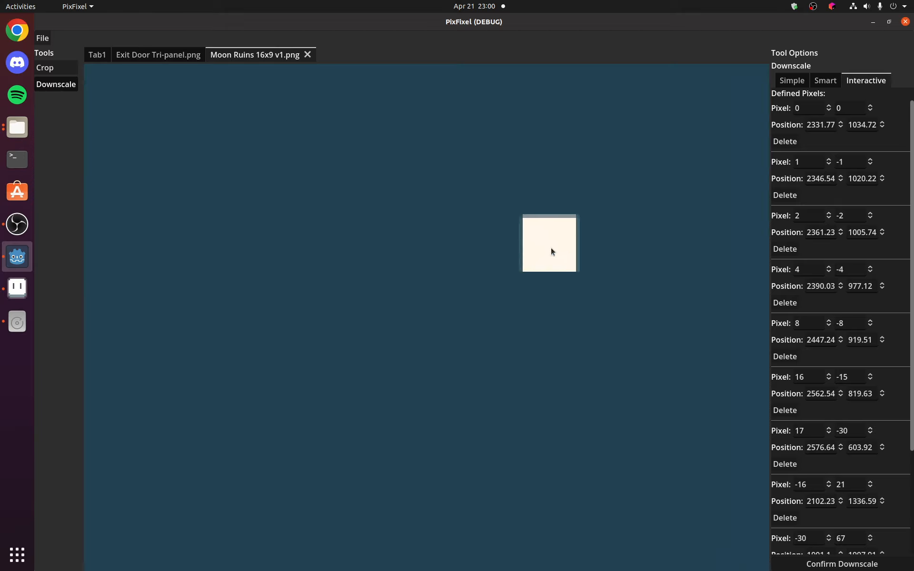
{"action": "scroll", "coordinate": [551, 247], "scroll_direction": "down", "scroll_amount": 2}
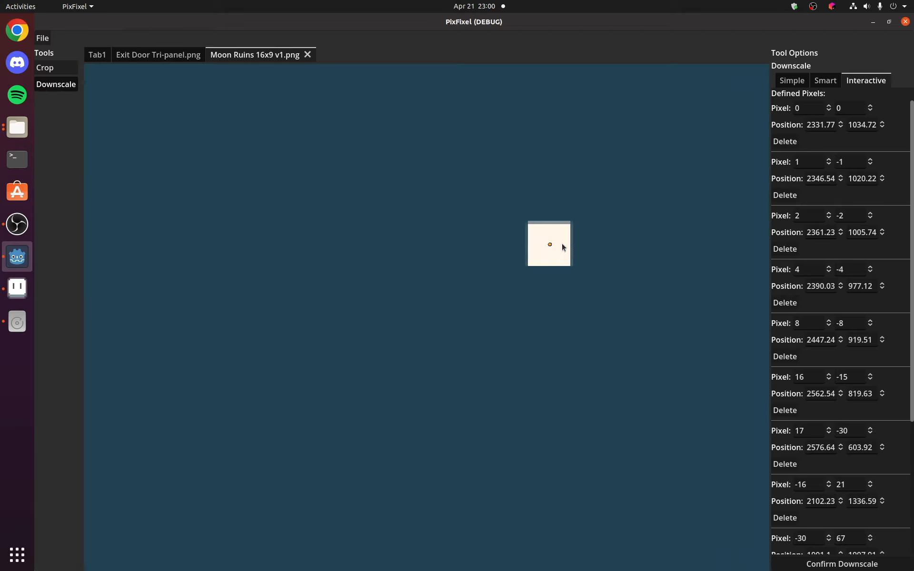
Apply the interactive downscale to the Moon Ruins image using all the defined reference pixels
{"action": "scroll", "coordinate": [536, 269], "scroll_direction": "down", "scroll_amount": 5}
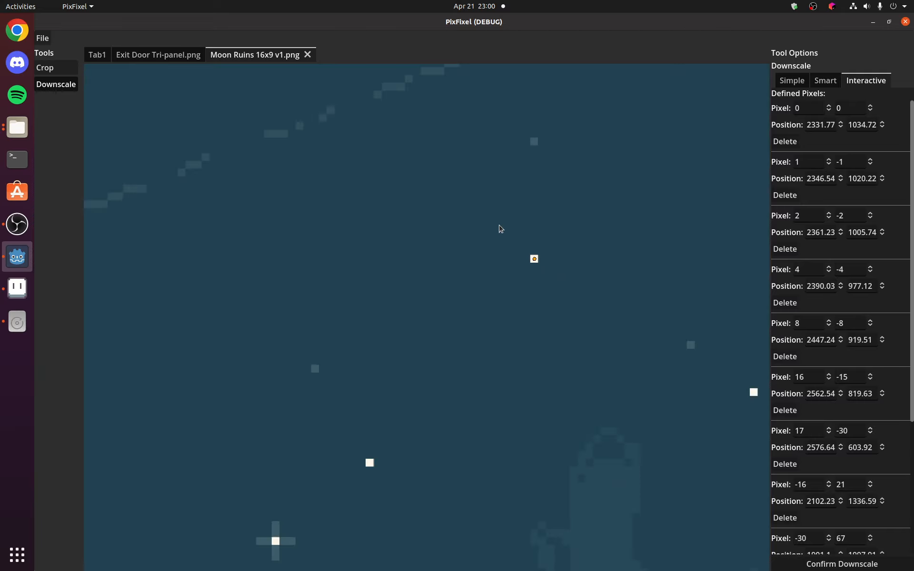
{"action": "scroll", "coordinate": [300, 324], "scroll_direction": "down", "scroll_amount": 5}
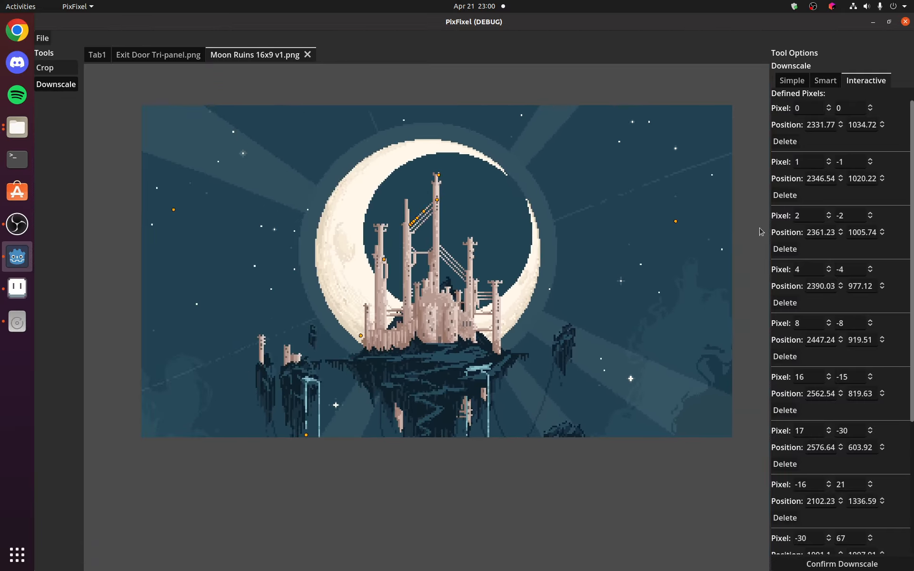
{"action": "scroll", "coordinate": [630, 205], "scroll_direction": "down", "scroll_amount": 1}
{"action": "scroll", "coordinate": [808, 340], "scroll_direction": "down", "scroll_amount": 4}
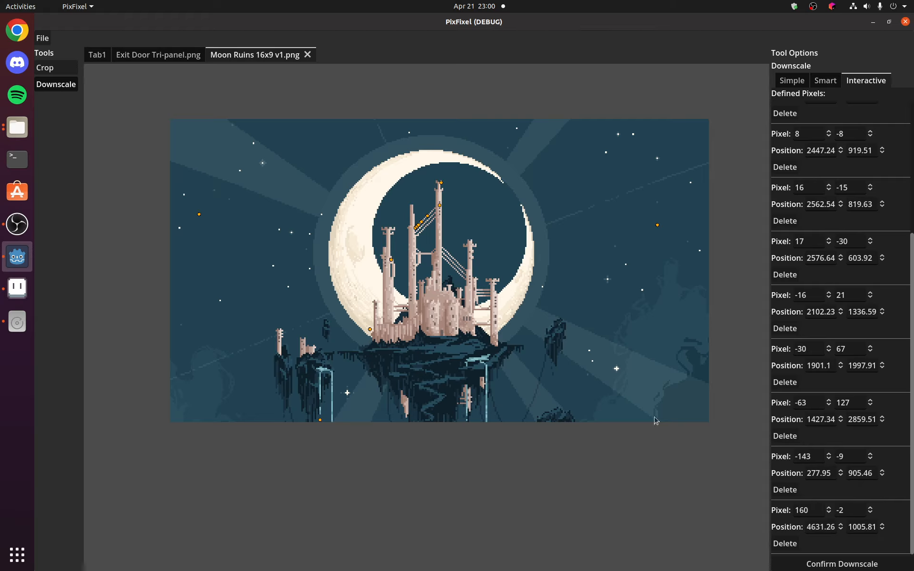
{"action": "scroll", "coordinate": [804, 239], "scroll_direction": "up", "scroll_amount": 4}
{"action": "scroll", "coordinate": [836, 263], "scroll_direction": "down", "scroll_amount": 4}
{"action": "scroll", "coordinate": [607, 348], "scroll_direction": "up", "scroll_amount": 3}
{"action": "scroll", "coordinate": [603, 352], "scroll_direction": "down", "scroll_amount": 3}
{"action": "scroll", "coordinate": [480, 317], "scroll_direction": "up", "scroll_amount": 2}
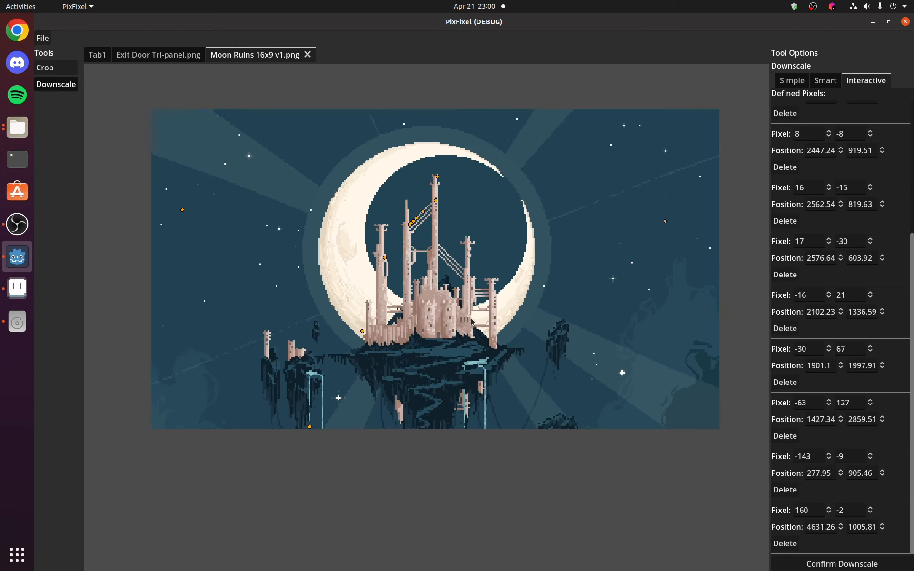
{"action": "scroll", "coordinate": [464, 314], "scroll_direction": "down", "scroll_amount": 2}
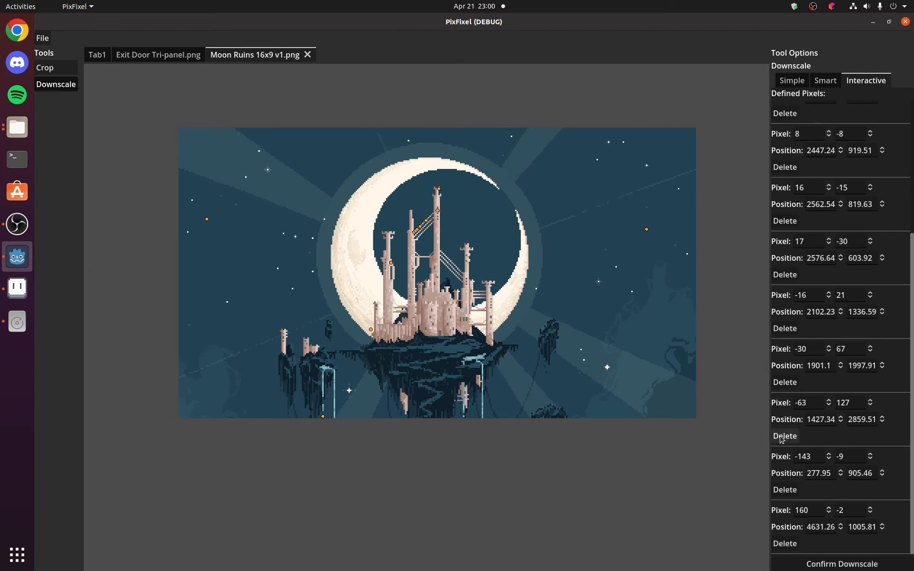
{"action": "left_click", "coordinate": [839, 565]}
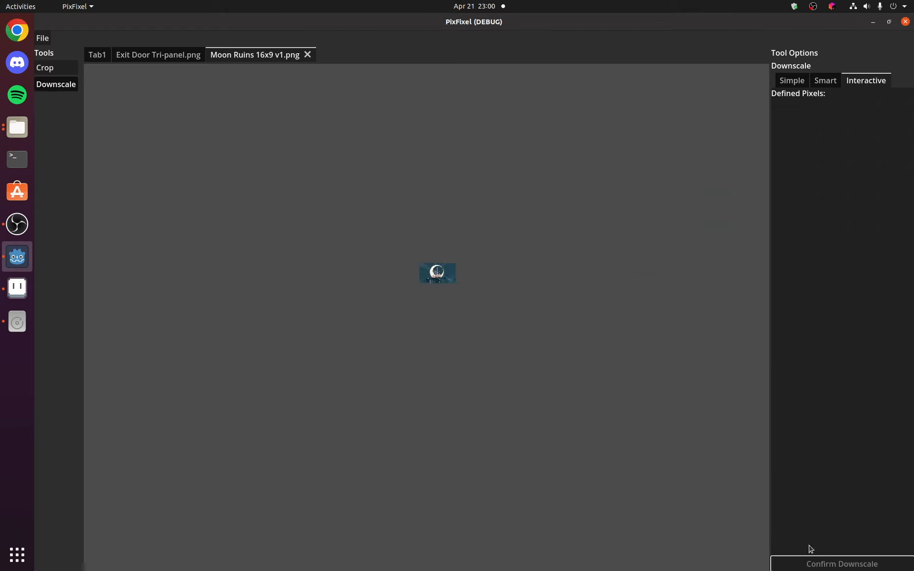
Examine the downscaled Moon Ruins image up close around the moon and the small left ruins, checking that the pixels are even
{"action": "scroll", "coordinate": [451, 255], "scroll_direction": "up", "scroll_amount": 10}
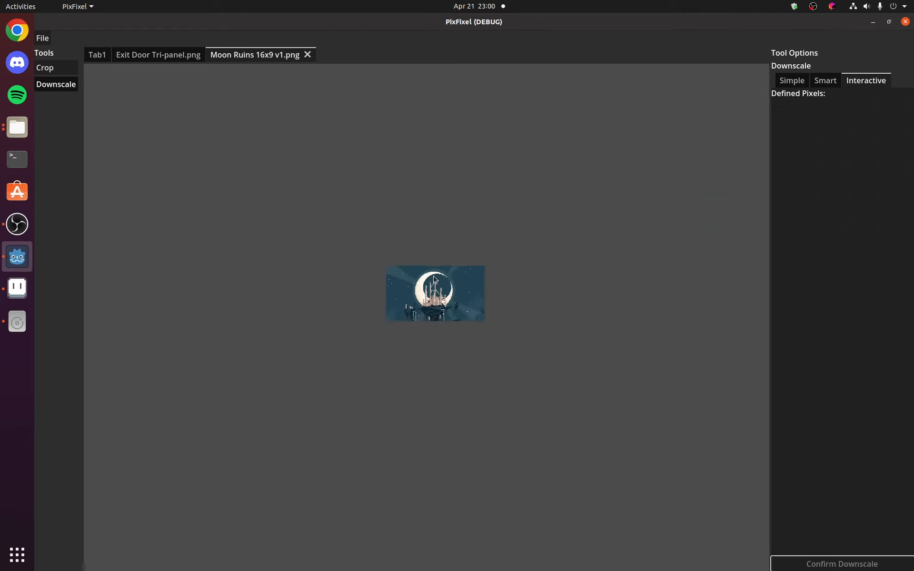
{"action": "scroll", "coordinate": [431, 300], "scroll_direction": "up", "scroll_amount": 10}
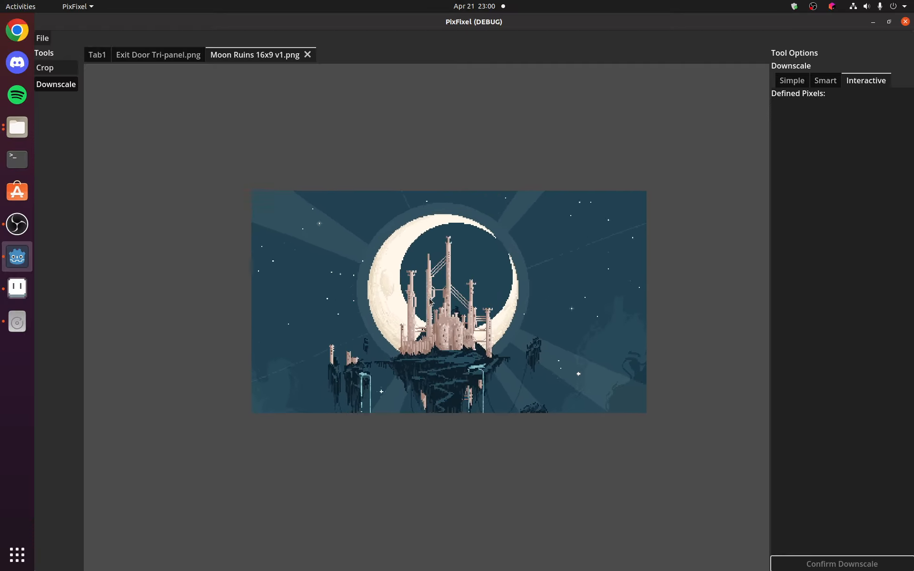
{"action": "scroll", "coordinate": [427, 324], "scroll_direction": "up", "scroll_amount": 8}
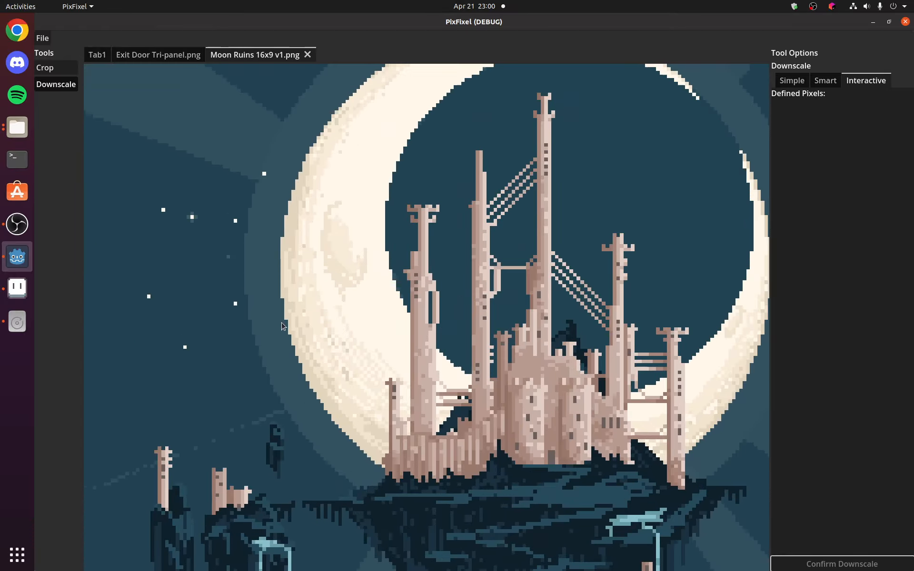
{"action": "scroll", "coordinate": [344, 455], "scroll_direction": "up", "scroll_amount": 10}
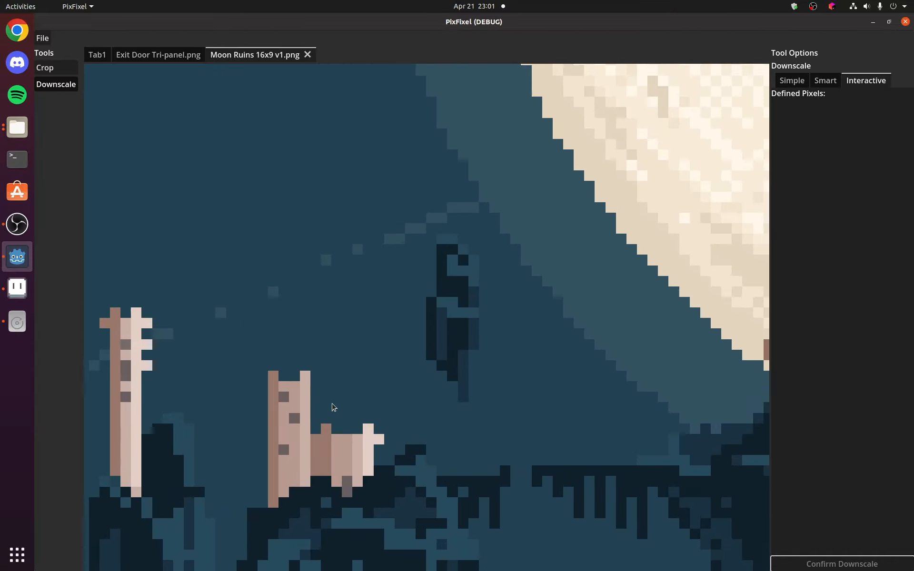
{"action": "scroll", "coordinate": [315, 393], "scroll_direction": "up", "scroll_amount": 5}
{"action": "scroll", "coordinate": [308, 385], "scroll_direction": "up", "scroll_amount": 8}
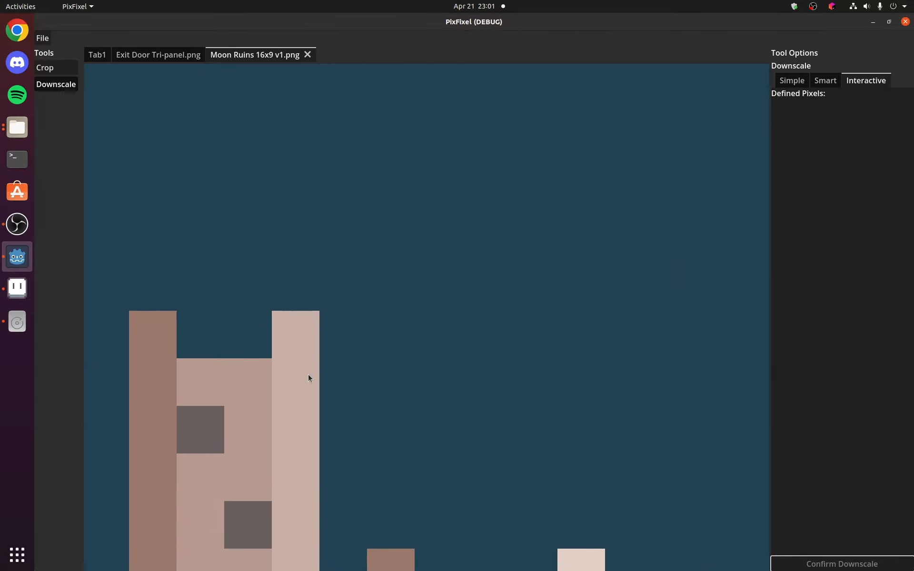
{"action": "scroll", "coordinate": [328, 340], "scroll_direction": "down", "scroll_amount": 6}
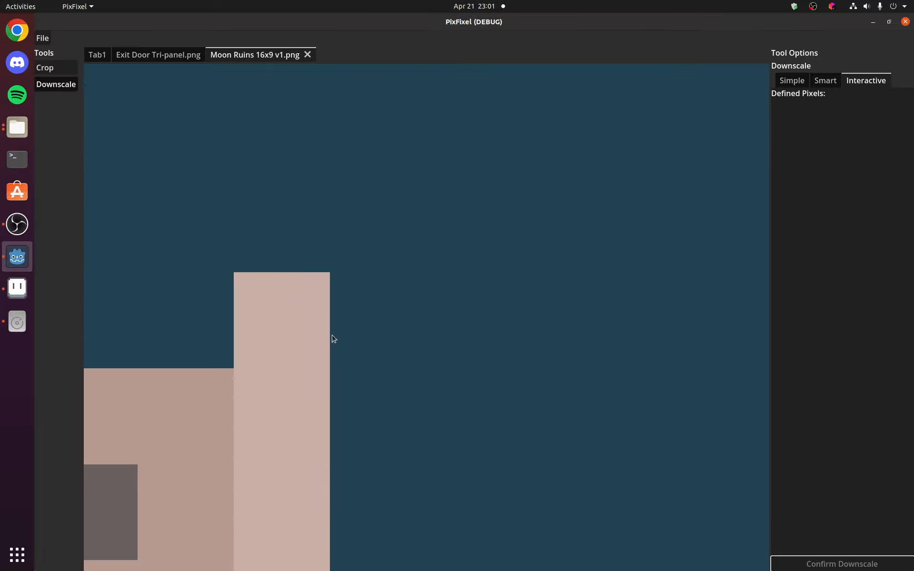
{"action": "scroll", "coordinate": [331, 348], "scroll_direction": "down", "scroll_amount": 8}
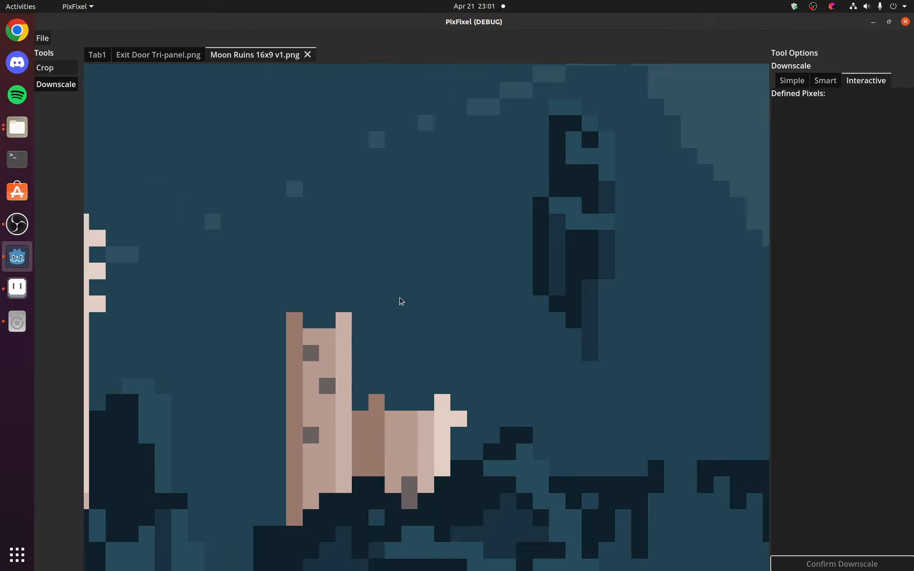
{"action": "scroll", "coordinate": [600, 194], "scroll_direction": "down", "scroll_amount": 10}
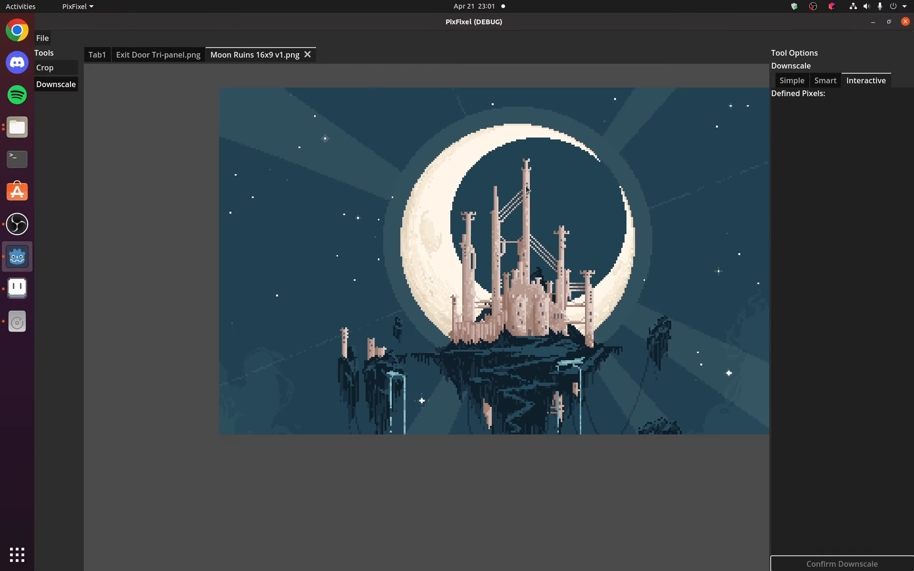
{"action": "scroll", "coordinate": [526, 189], "scroll_direction": "down", "scroll_amount": 2}
{"action": "left_click_drag", "start_coordinate": [525, 189], "coordinate": [400, 268]}
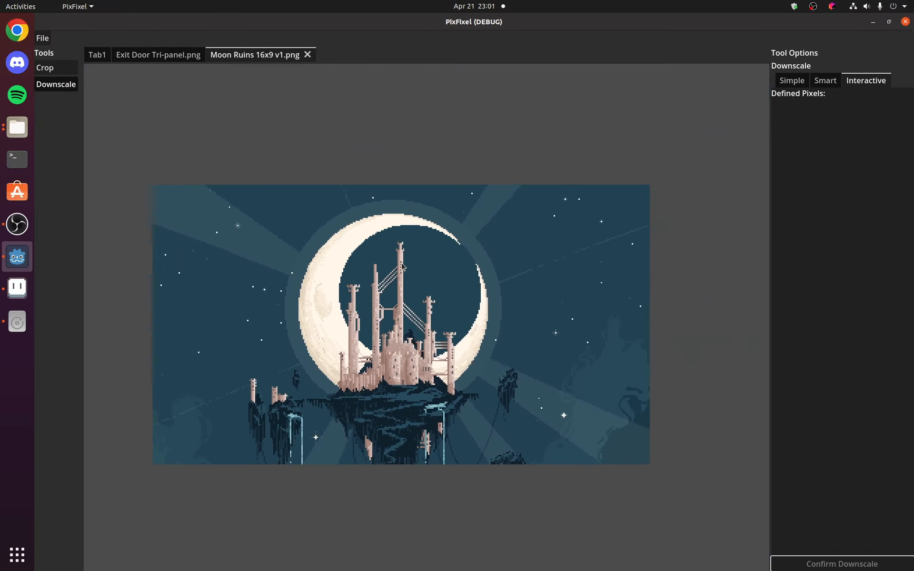
{"action": "scroll", "coordinate": [399, 268], "scroll_direction": "up", "scroll_amount": 2}
Start a crop of the downscaled image and pull its upper edge down to a top margin of 20
{"action": "left_click", "coordinate": [47, 71]}
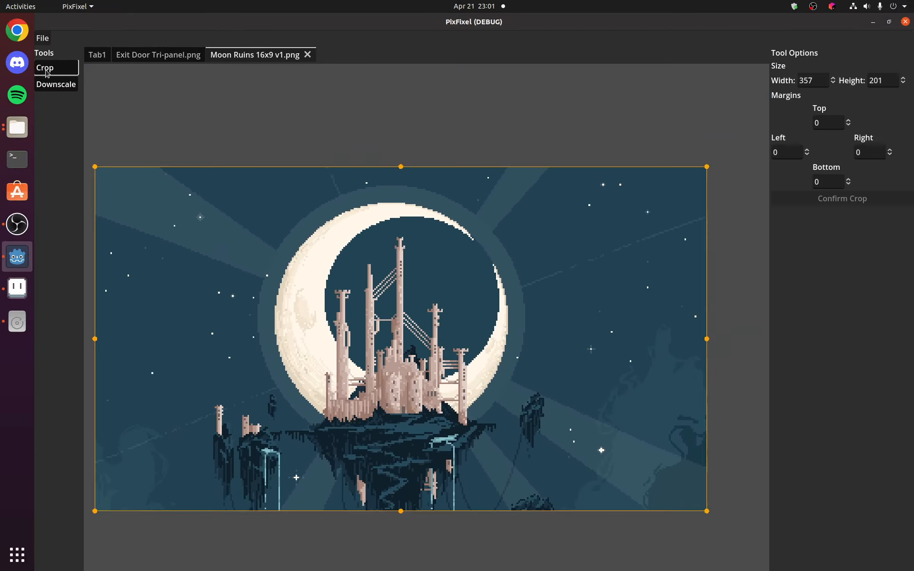
{"action": "scroll", "coordinate": [278, 305], "scroll_direction": "down", "scroll_amount": 1}
{"action": "scroll", "coordinate": [281, 307], "scroll_direction": "up", "scroll_amount": 1}
{"action": "scroll", "coordinate": [299, 343], "scroll_direction": "down", "scroll_amount": 1}
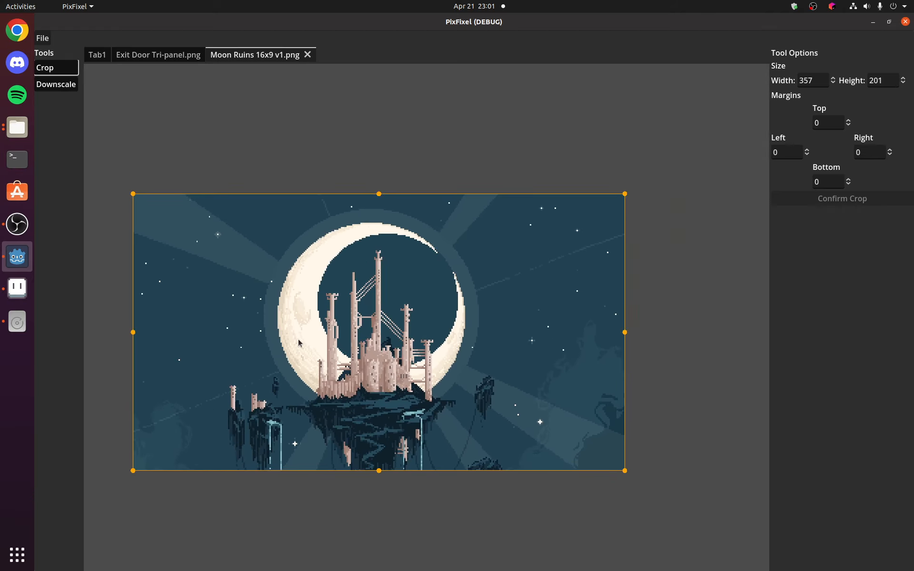
{"action": "left_click_drag", "start_coordinate": [302, 328], "coordinate": [368, 314]}
{"action": "scroll", "coordinate": [172, 314], "scroll_direction": "up", "scroll_amount": 1}
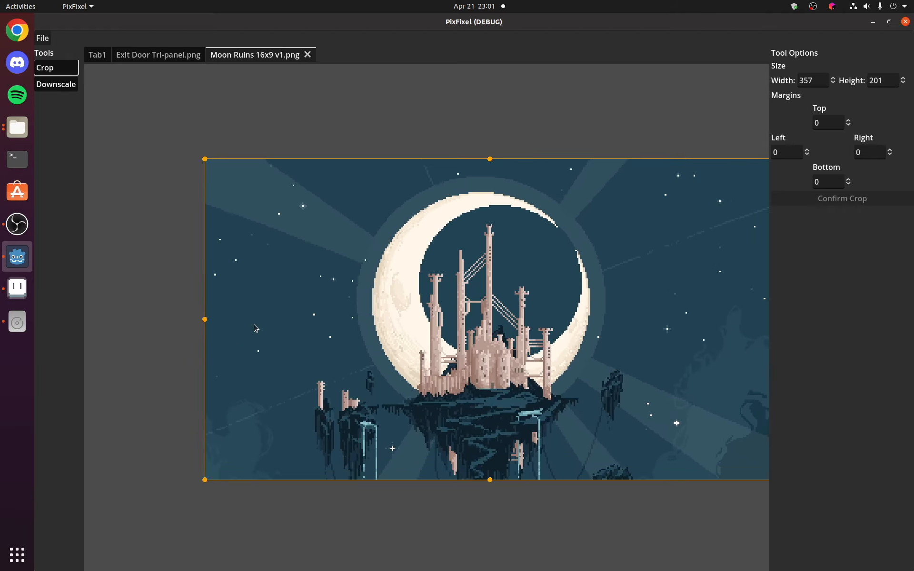
{"action": "left_click_drag", "start_coordinate": [552, 318], "coordinate": [486, 326]}
{"action": "scroll", "coordinate": [476, 321], "scroll_direction": "down", "scroll_amount": 1}
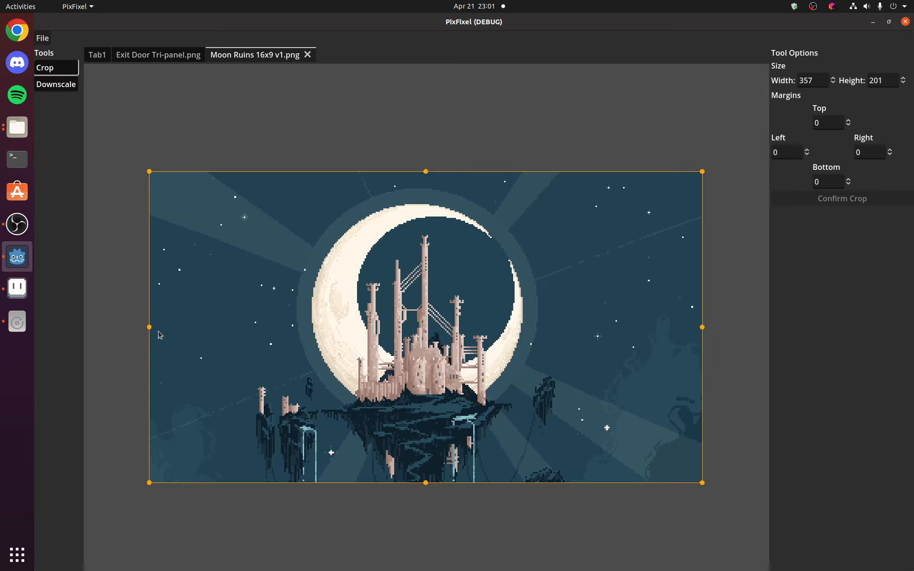
{"action": "scroll", "coordinate": [146, 332], "scroll_direction": "up", "scroll_amount": 1}
{"action": "scroll", "coordinate": [505, 126], "scroll_direction": "up", "scroll_amount": 5}
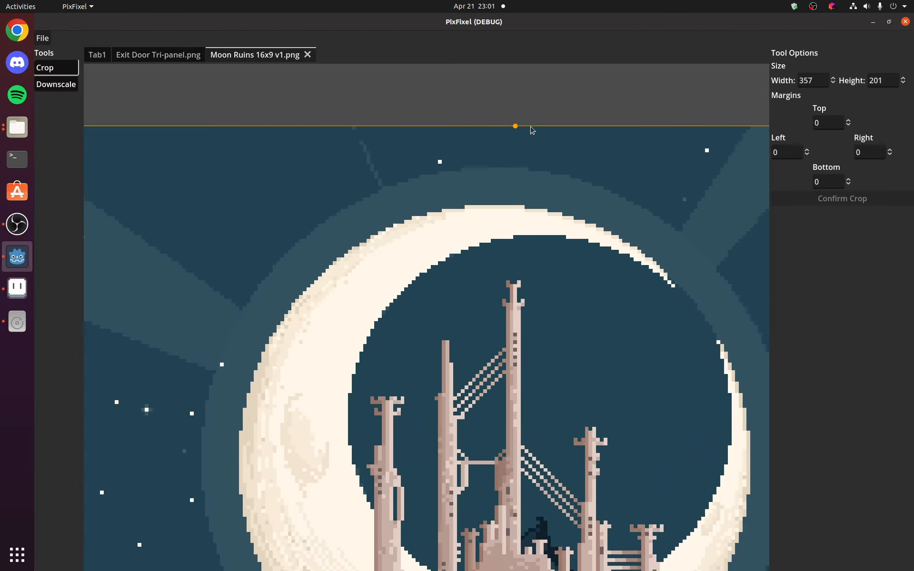
{"action": "left_click_drag", "start_coordinate": [506, 130], "coordinate": [452, 270]}
{"action": "scroll", "coordinate": [452, 272], "scroll_direction": "down", "scroll_amount": 5}
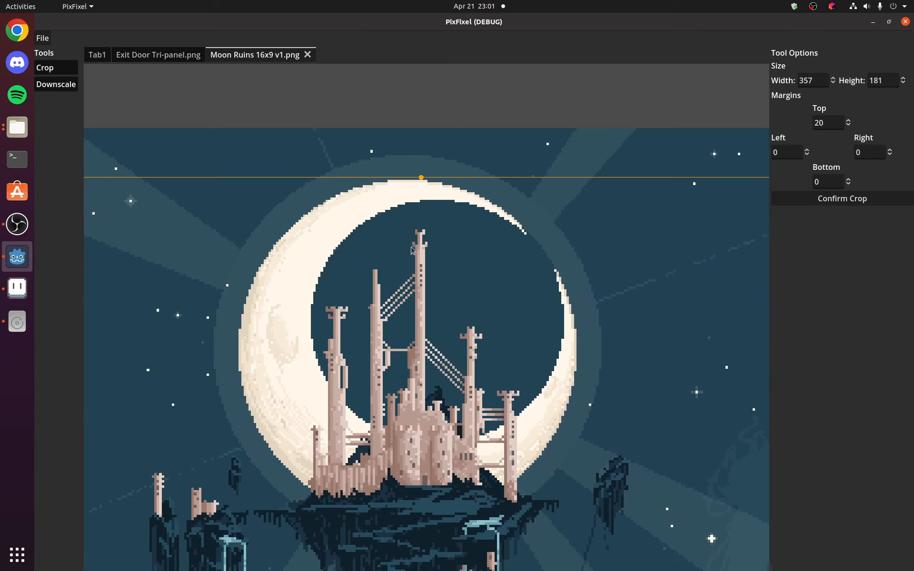
Narrow the crop box around the central towers with margins of left 148, bottom 55 and right 168
{"action": "scroll", "coordinate": [414, 290], "scroll_direction": "down", "scroll_amount": 1}
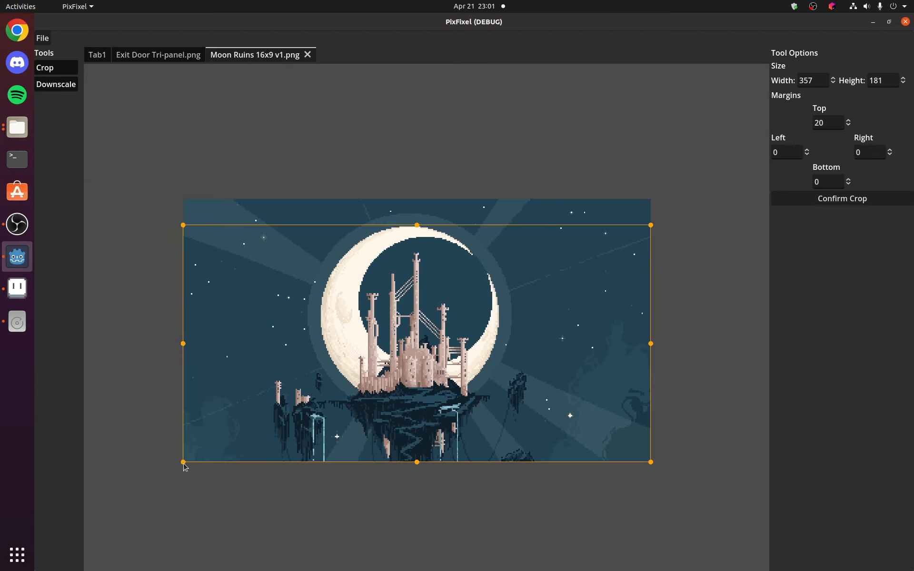
{"action": "left_click_drag", "start_coordinate": [195, 461], "coordinate": [398, 385]}
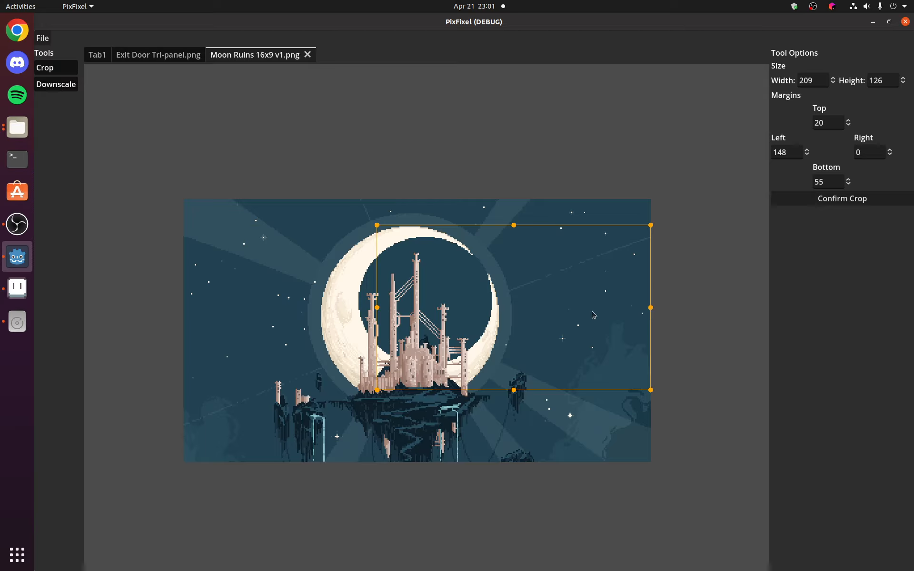
{"action": "left_click_drag", "start_coordinate": [561, 320], "coordinate": [448, 329]}
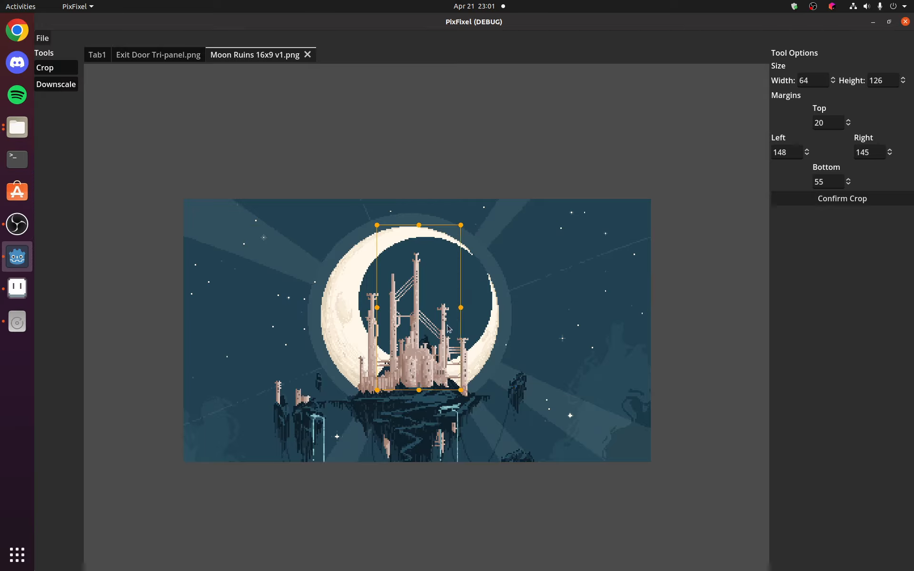
{"action": "scroll", "coordinate": [430, 327], "scroll_direction": "up", "scroll_amount": 5}
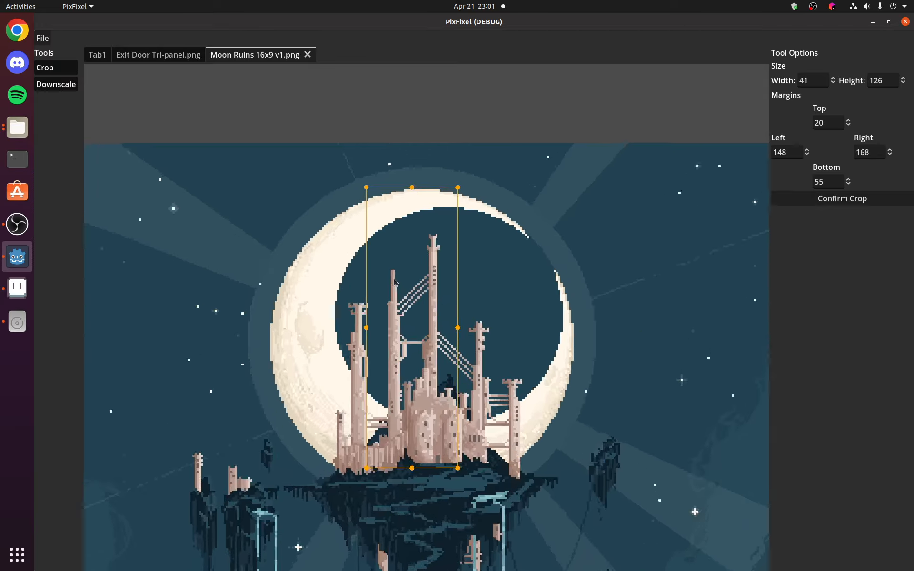
{"action": "scroll", "coordinate": [417, 325], "scroll_direction": "up", "scroll_amount": 4}
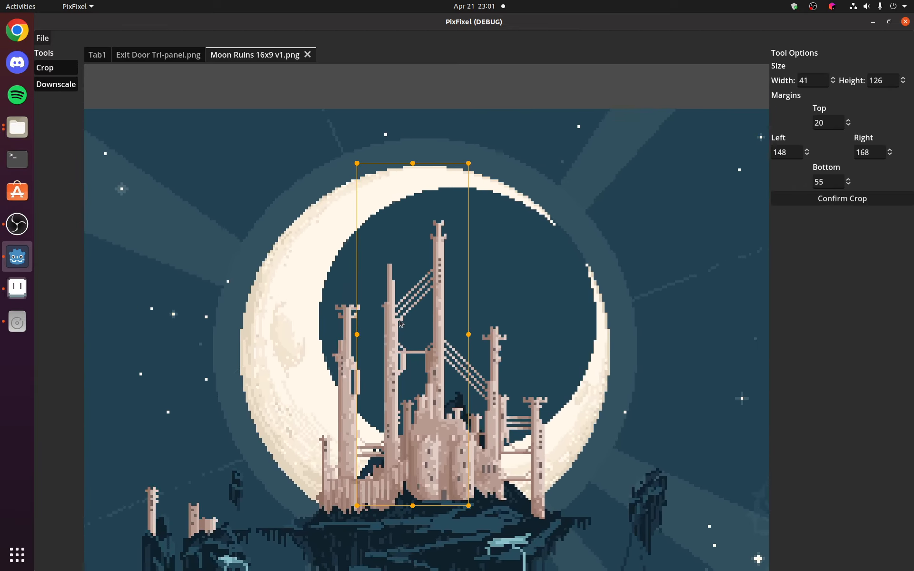
{"action": "scroll", "coordinate": [365, 281], "scroll_direction": "down", "scroll_amount": 4}
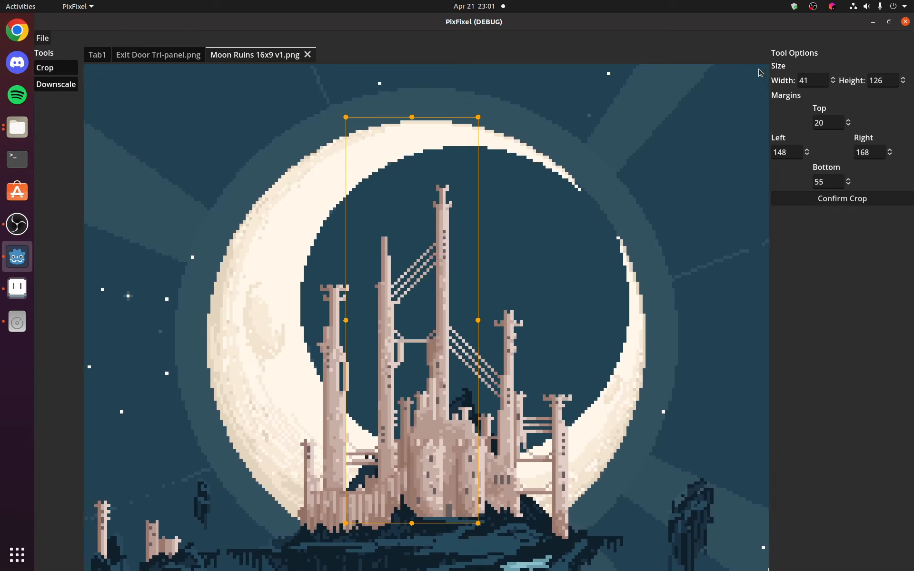
Tighten the crop box to width 30 and height 116, with margins of top 30, left 156 and right 171
{"action": "left_click_drag", "start_coordinate": [346, 119], "coordinate": [375, 154]}
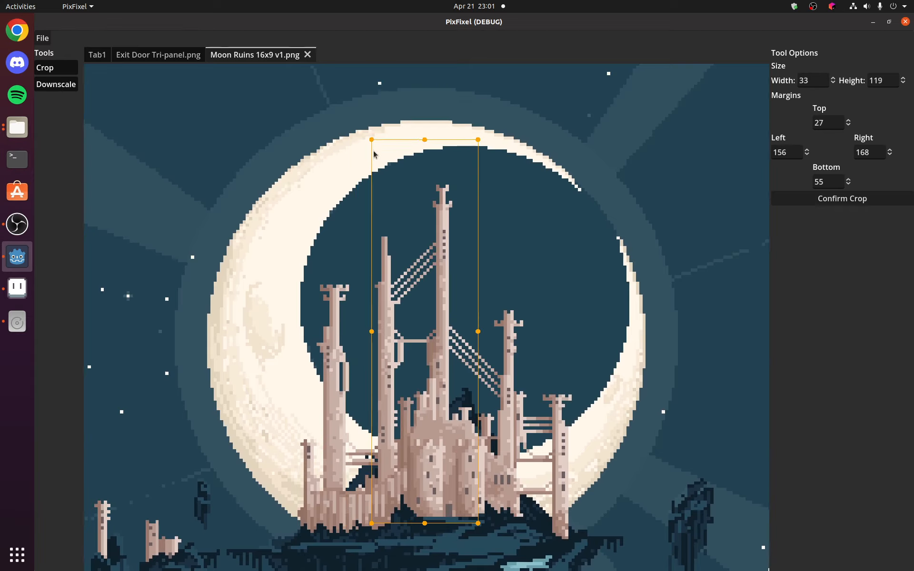
{"action": "mouse_move", "coordinate": [833, 83]}
{"action": "left_mouse_down"}
{"action": "mouse_move", "coordinate": [833, 64]}
{"action": "mouse_move", "coordinate": [833, 112]}
{"action": "mouse_move", "coordinate": [833, 92]}
{"action": "left_mouse_up"}
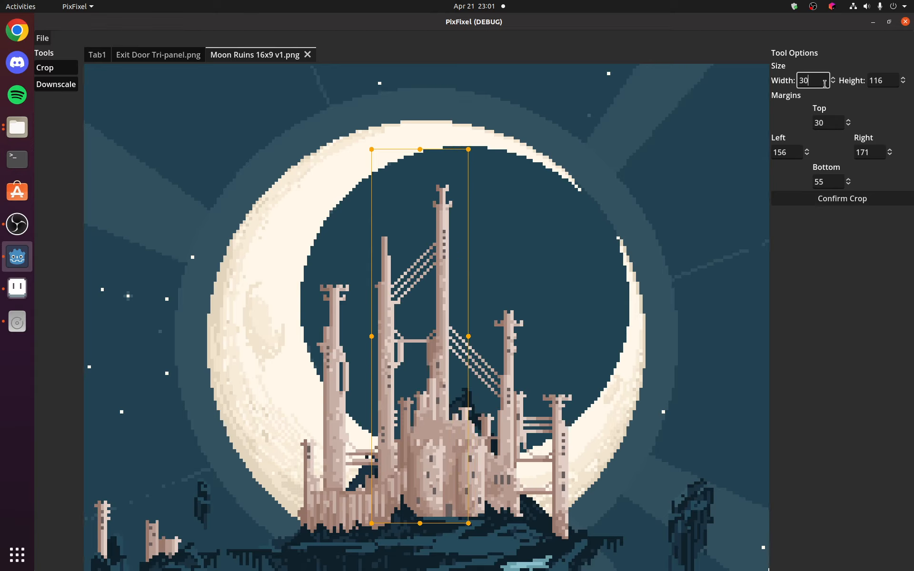
Extend the crop box vertically to a height of 146, with a top margin of 14 and a bottom margin of 41
{"action": "scroll", "coordinate": [523, 398], "scroll_direction": "up", "scroll_amount": 1}
{"action": "scroll", "coordinate": [578, 317], "scroll_direction": "down", "scroll_amount": 2}
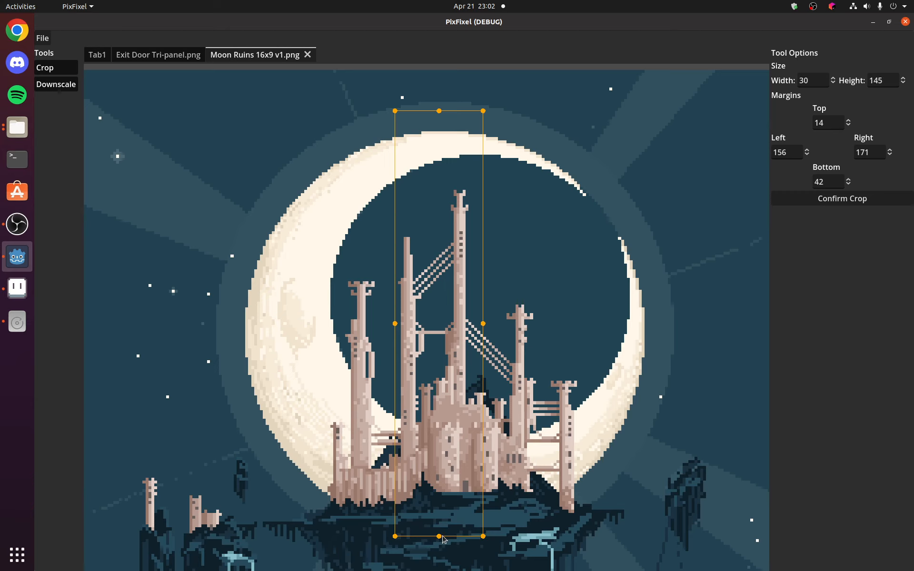
{"action": "scroll", "coordinate": [453, 464], "scroll_direction": "up", "scroll_amount": 3}
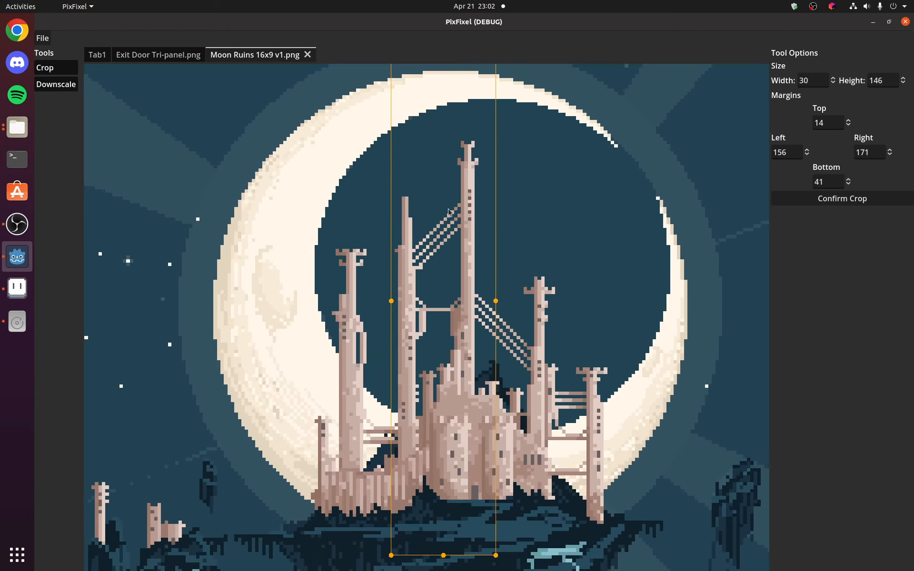
Shift the crop box sideways by setting the left margin to 154 and the right margin to 173
{"action": "left_click", "coordinate": [808, 155]}
{"action": "left_click", "coordinate": [808, 155]}
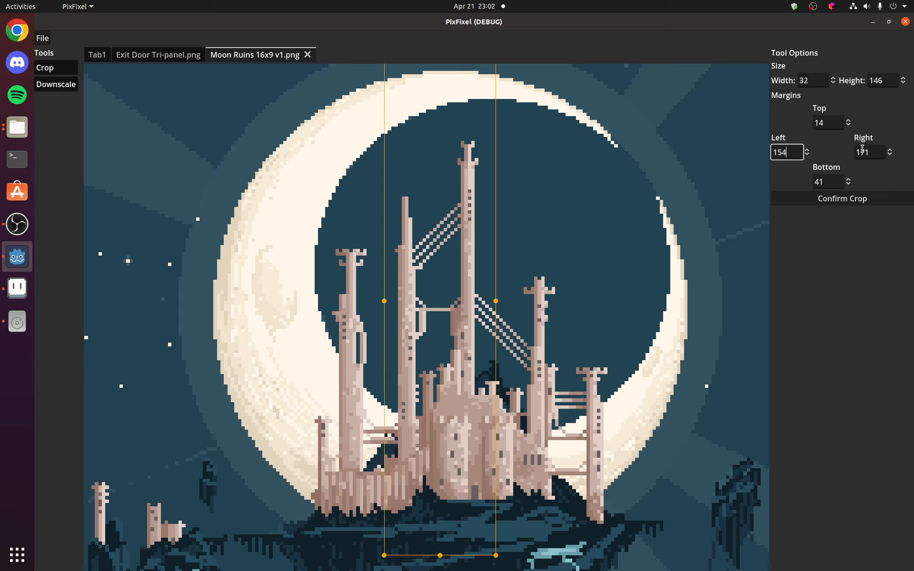
{"action": "left_click", "coordinate": [891, 150]}
{"action": "left_click", "coordinate": [890, 151]}
{"action": "scroll", "coordinate": [521, 347], "scroll_direction": "down", "scroll_amount": 1}
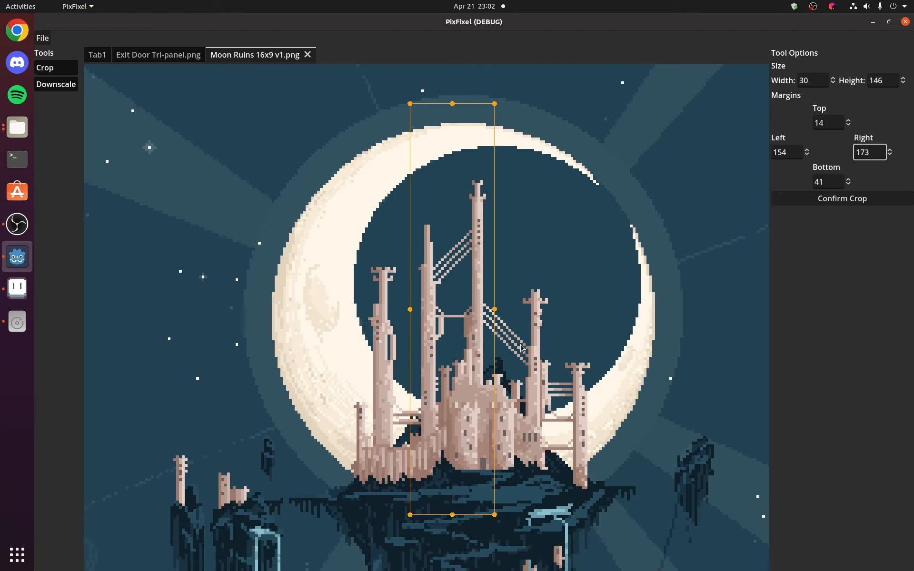
{"action": "scroll", "coordinate": [398, 260], "scroll_direction": "up", "scroll_amount": 1}
{"action": "scroll", "coordinate": [423, 238], "scroll_direction": "down", "scroll_amount": 1}
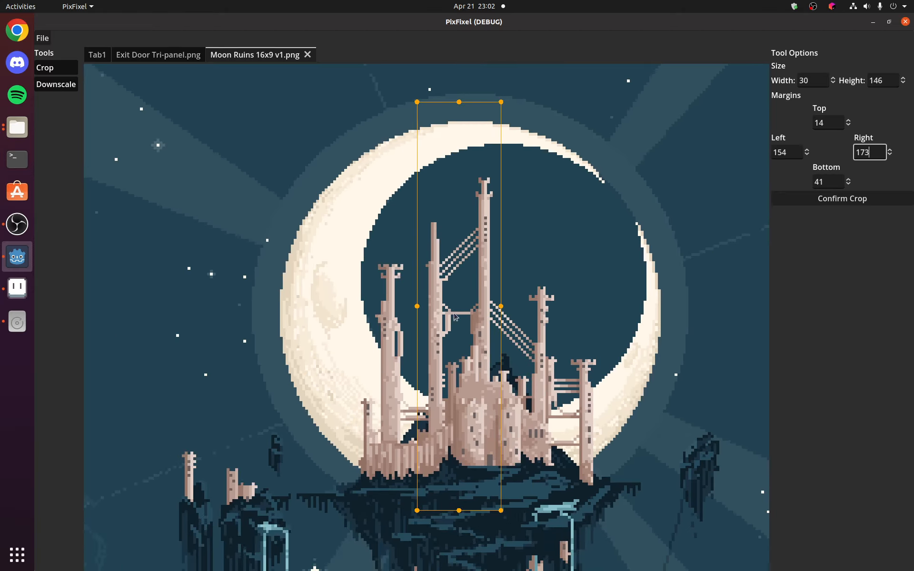
Set the crop box height to 148 and review the framing of the central towers
{"action": "scroll", "coordinate": [497, 289], "scroll_direction": "down", "scroll_amount": 3}
{"action": "scroll", "coordinate": [536, 392], "scroll_direction": "up", "scroll_amount": 9}
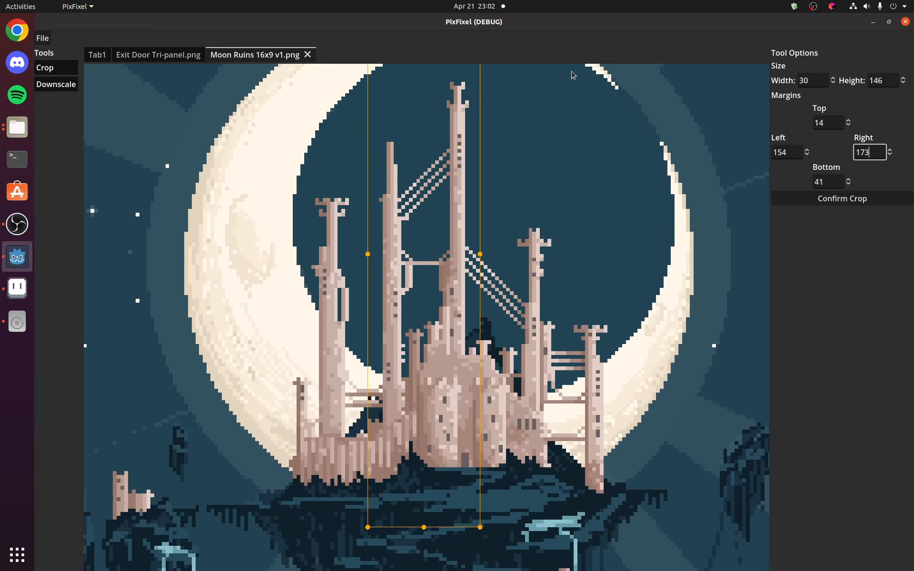
{"action": "scroll", "coordinate": [572, 75], "scroll_direction": "down", "scroll_amount": 5}
{"action": "scroll", "coordinate": [571, 75], "scroll_direction": "down", "scroll_amount": 2}
{"action": "left_click_drag", "start_coordinate": [566, 98], "coordinate": [544, 195]}
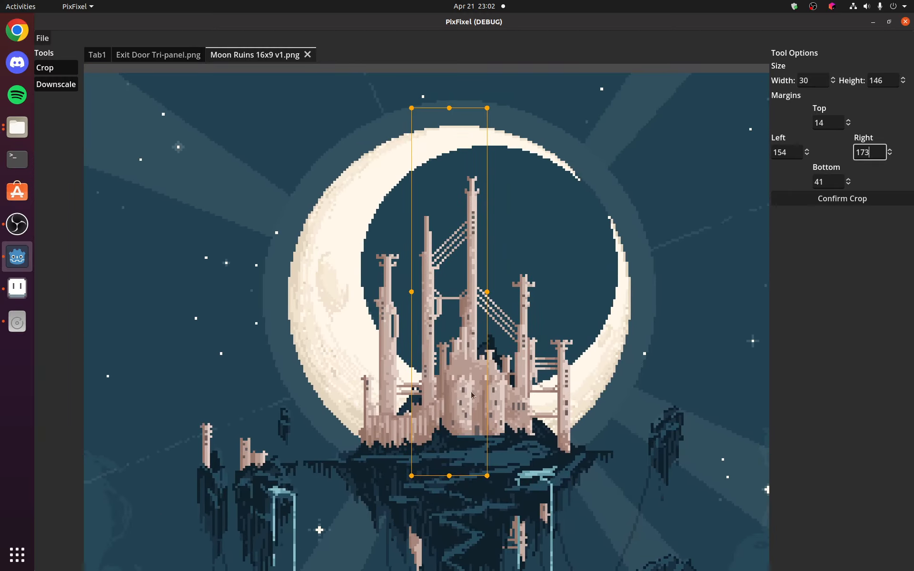
{"action": "scroll", "coordinate": [472, 395], "scroll_direction": "up", "scroll_amount": 1}
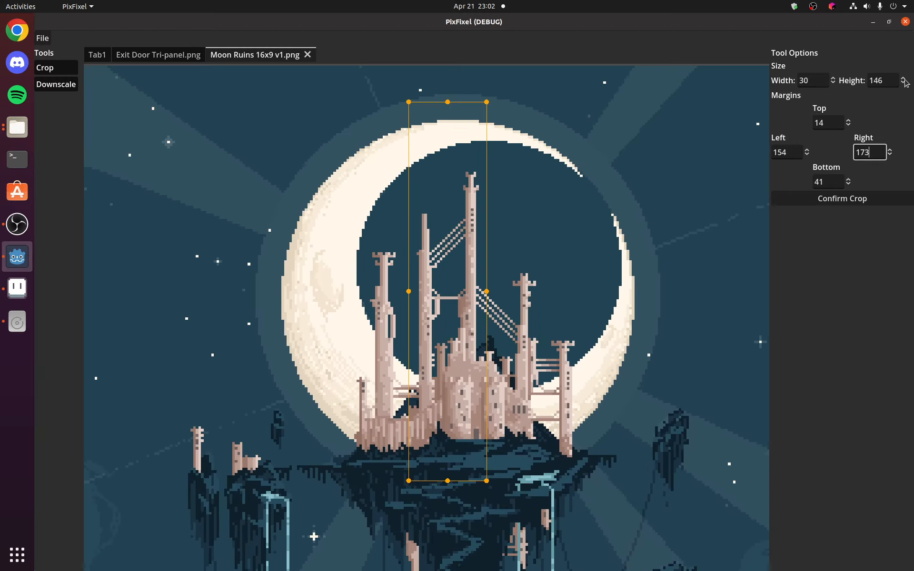
{"action": "scroll", "coordinate": [616, 287], "scroll_direction": "down", "scroll_amount": 6}
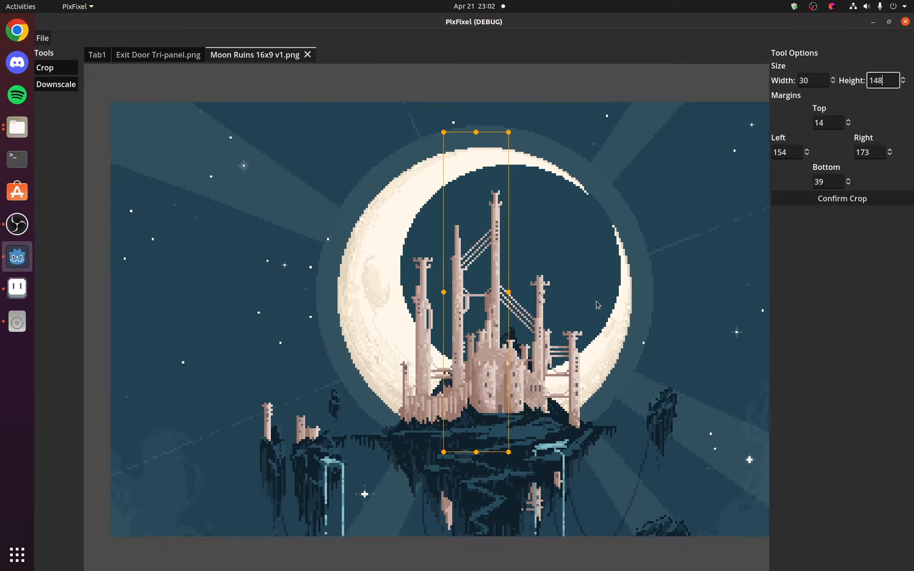
{"action": "left_click_drag", "start_coordinate": [594, 307], "coordinate": [460, 360]}
{"action": "scroll", "coordinate": [333, 326], "scroll_direction": "up", "scroll_amount": 8}
{"action": "scroll", "coordinate": [324, 320], "scroll_direction": "down", "scroll_amount": 3}
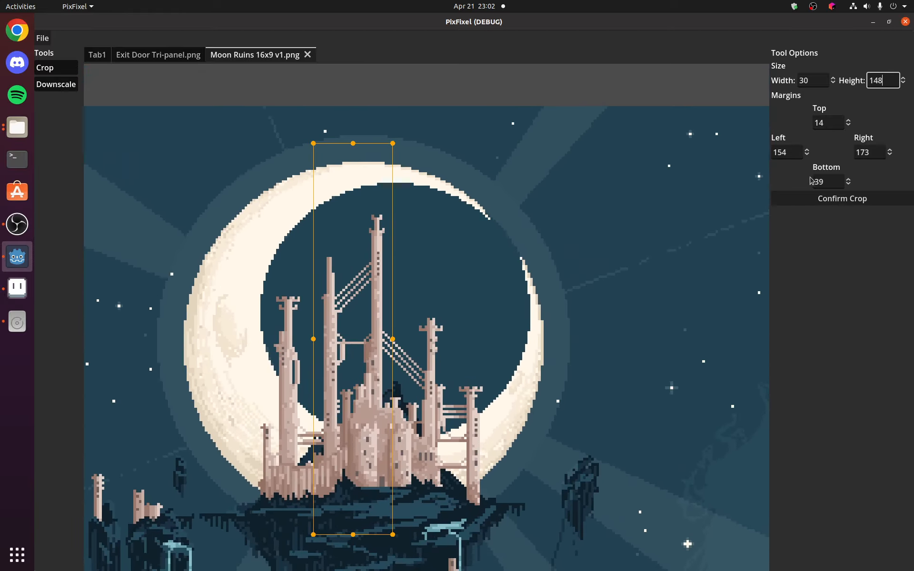
Confirm the crop and look over the resulting narrow strip of the towers
{"action": "left_click", "coordinate": [816, 199]}
{"action": "scroll", "coordinate": [457, 365], "scroll_direction": "down", "scroll_amount": 2}
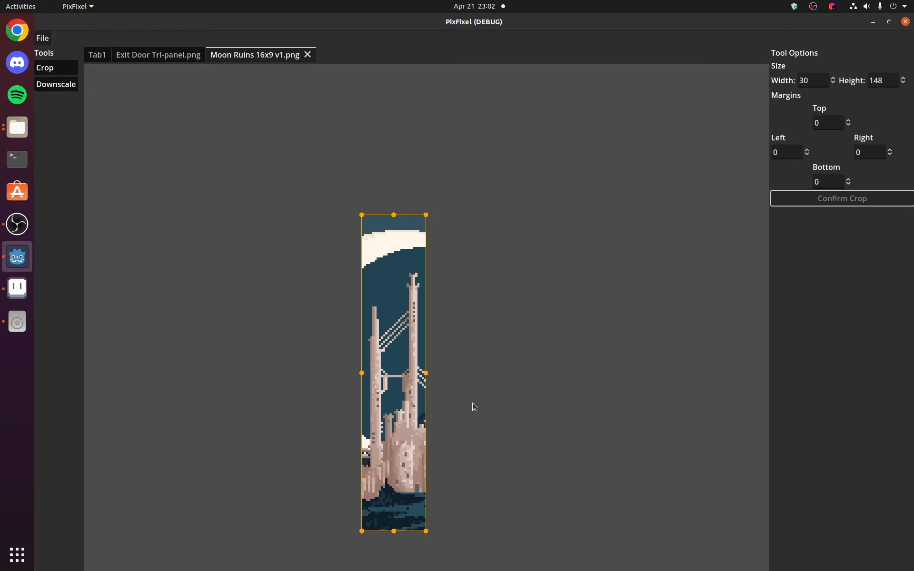
{"action": "left_click_drag", "start_coordinate": [468, 429], "coordinate": [555, 376]}
{"action": "scroll", "coordinate": [425, 369], "scroll_direction": "up", "scroll_amount": 2}
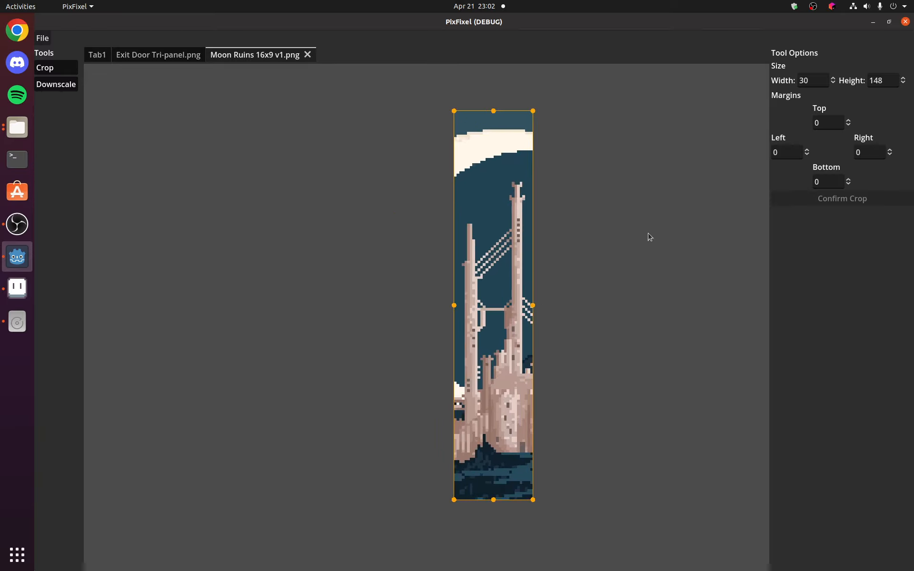
{"action": "scroll", "coordinate": [458, 270], "scroll_direction": "up", "scroll_amount": 2}
{"action": "scroll", "coordinate": [518, 285], "scroll_direction": "down", "scroll_amount": 2}
{"action": "scroll", "coordinate": [500, 266], "scroll_direction": "up", "scroll_amount": 2}
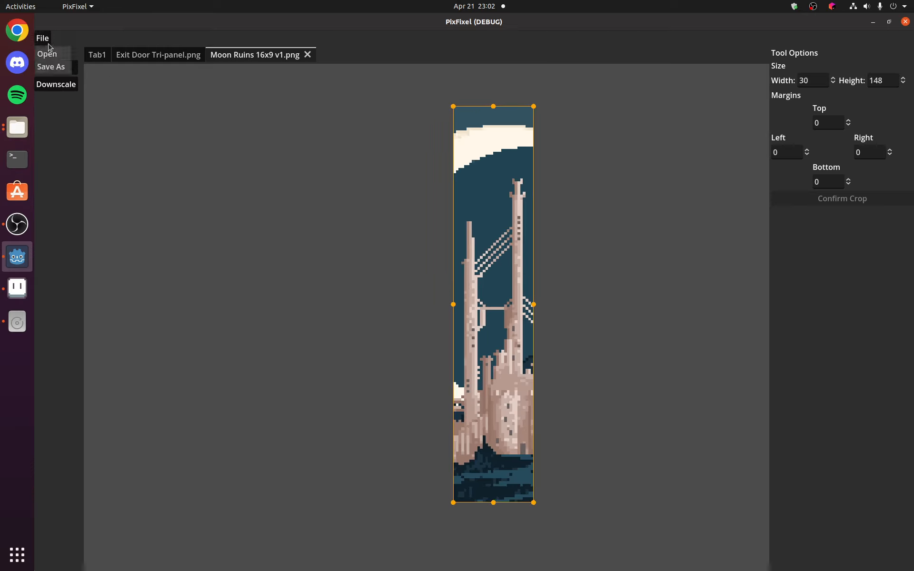
Save the cropped image as a new file named Moon Ruins 16x9 v1-bookmark.png
{"action": "left_click", "coordinate": [50, 66]}
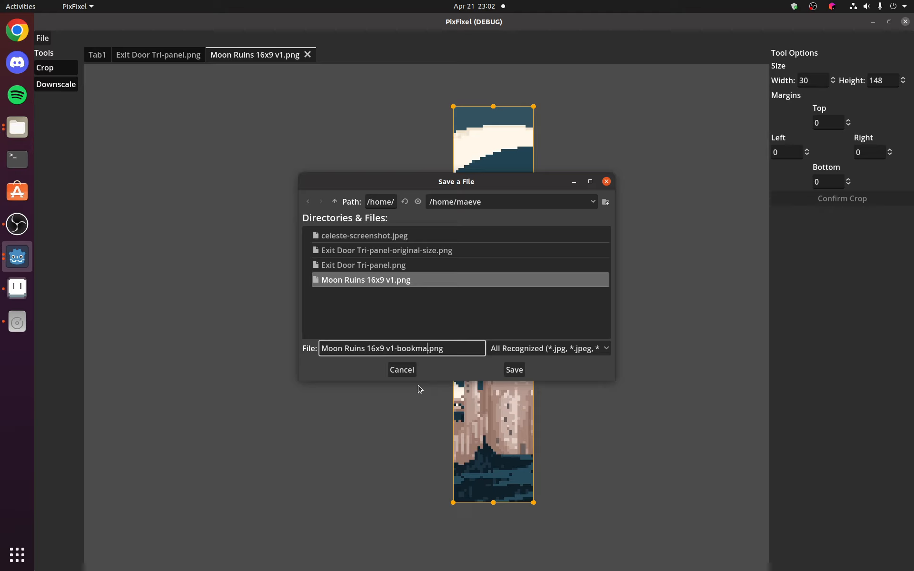
{"action": "key", "text": "Return"}
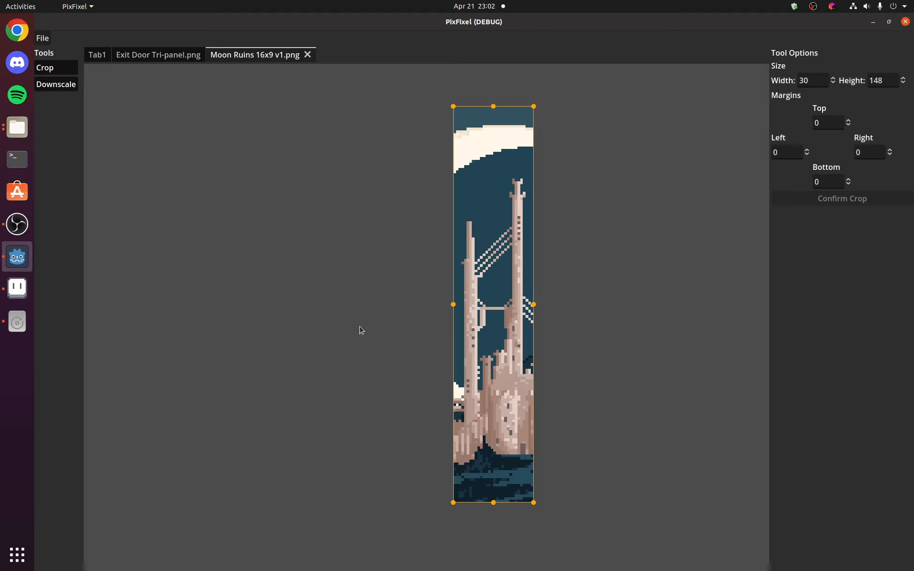
{"action": "scroll", "coordinate": [456, 273], "scroll_direction": "up", "scroll_amount": 4}
{"action": "scroll", "coordinate": [438, 244], "scroll_direction": "down", "scroll_amount": 4}
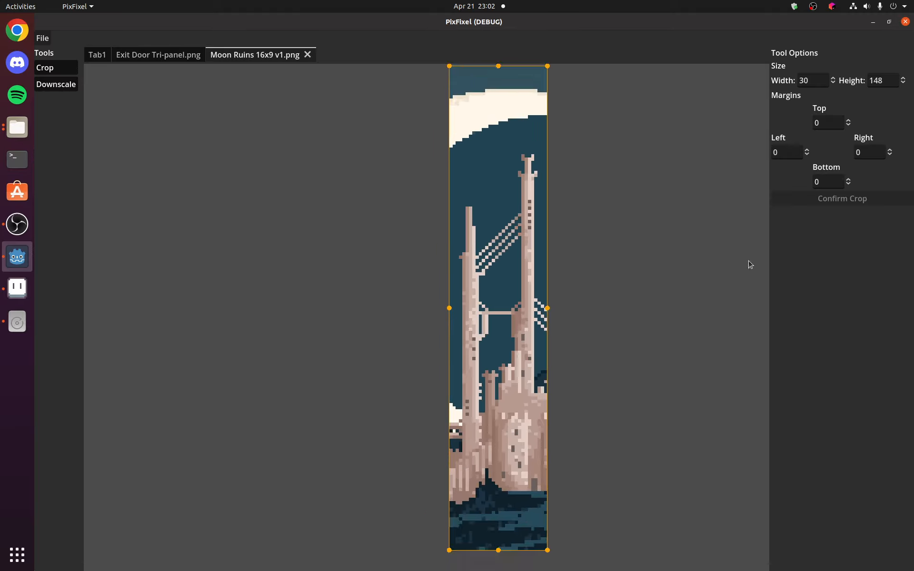
{"action": "scroll", "coordinate": [362, 121], "scroll_direction": "down", "scroll_amount": 2}
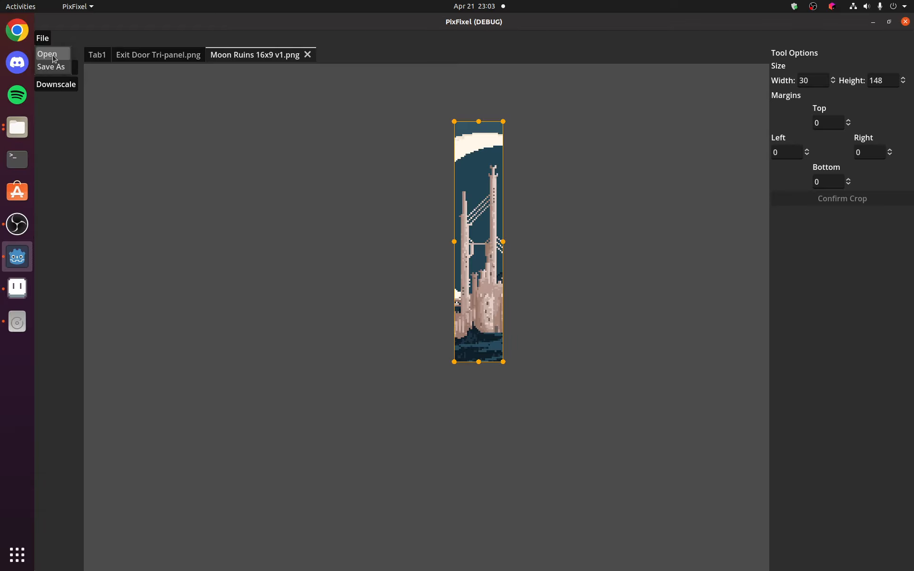
Open the image celeste-screenshot.jpeg and bring the whole scene into view
{"action": "left_click", "coordinate": [54, 59]}
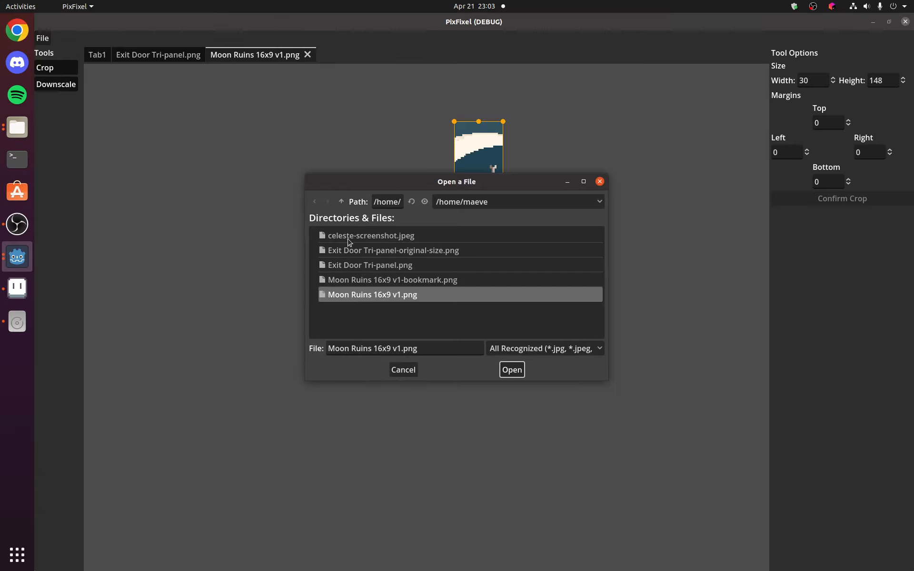
{"action": "double_click", "coordinate": [348, 239]}
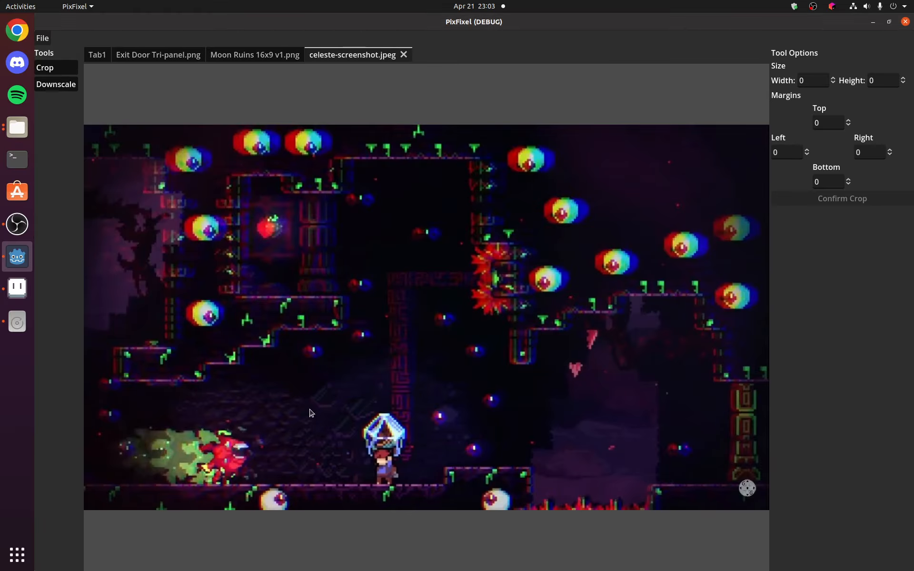
{"action": "scroll", "coordinate": [314, 416], "scroll_direction": "down", "scroll_amount": 1}
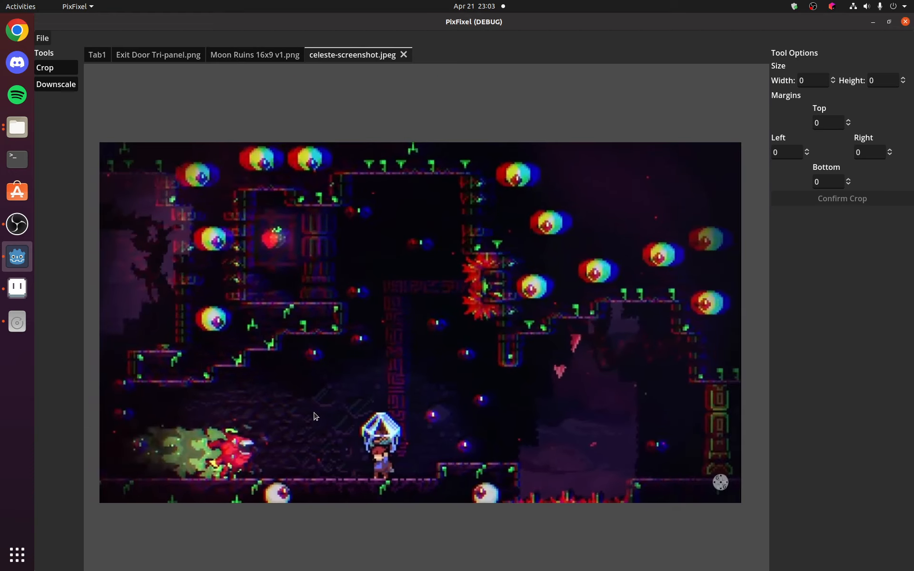
{"action": "scroll", "coordinate": [314, 416], "scroll_direction": "up", "scroll_amount": 3}
{"action": "scroll", "coordinate": [314, 417], "scroll_direction": "down", "scroll_amount": 3}
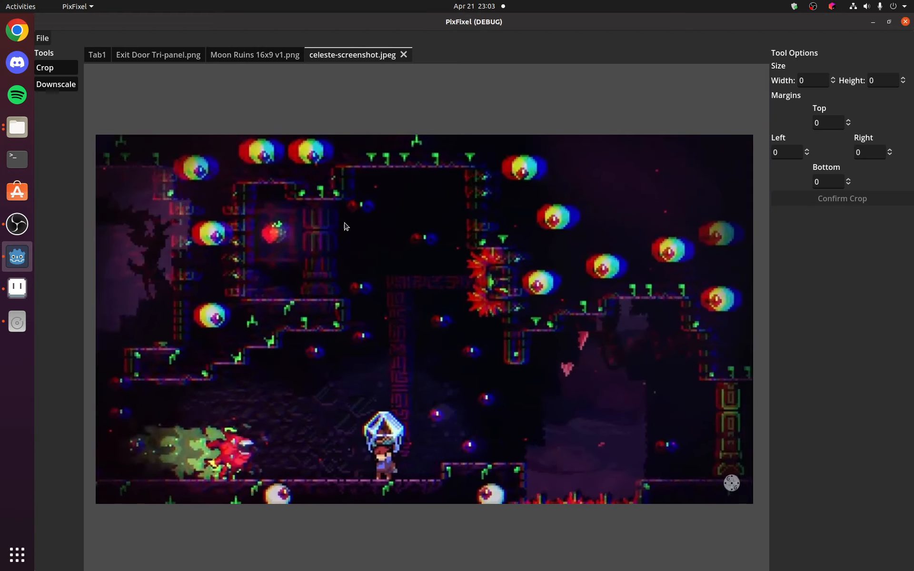
Examine the Celeste screenshot up close around the character and the red and green creature, checking how blurred the pixels are
{"action": "scroll", "coordinate": [347, 400], "scroll_direction": "up", "scroll_amount": 5}
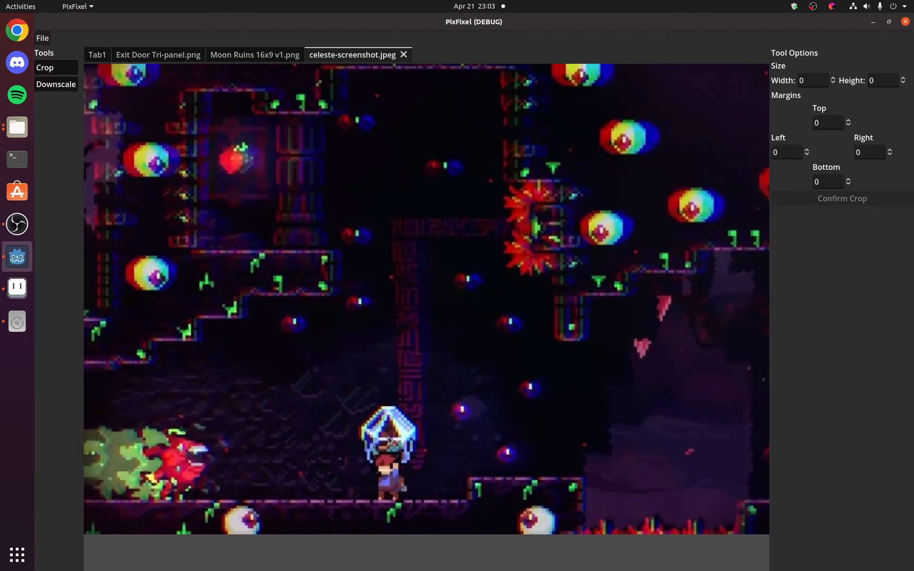
{"action": "scroll", "coordinate": [260, 384], "scroll_direction": "down", "scroll_amount": 3}
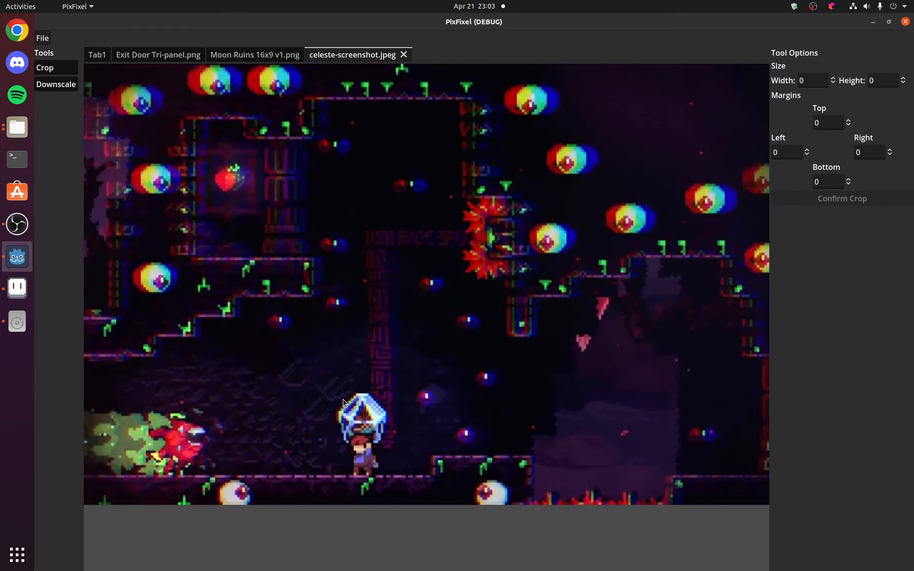
{"action": "scroll", "coordinate": [176, 399], "scroll_direction": "up", "scroll_amount": 4}
{"action": "scroll", "coordinate": [191, 413], "scroll_direction": "up", "scroll_amount": 4}
{"action": "scroll", "coordinate": [209, 438], "scroll_direction": "down", "scroll_amount": 5}
{"action": "scroll", "coordinate": [186, 445], "scroll_direction": "up", "scroll_amount": 3}
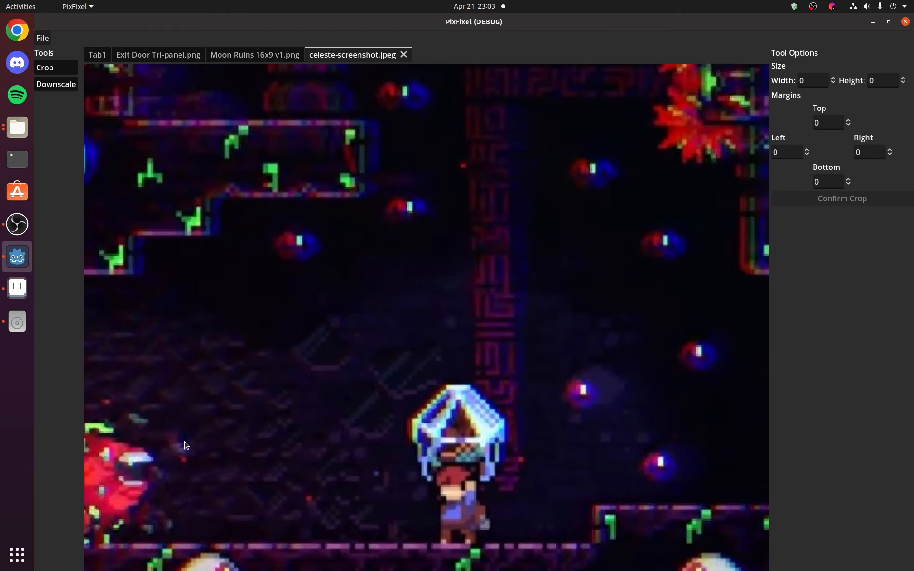
{"action": "left_click_drag", "start_coordinate": [129, 476], "coordinate": [355, 386]}
{"action": "scroll", "coordinate": [356, 387], "scroll_direction": "up", "scroll_amount": 5}
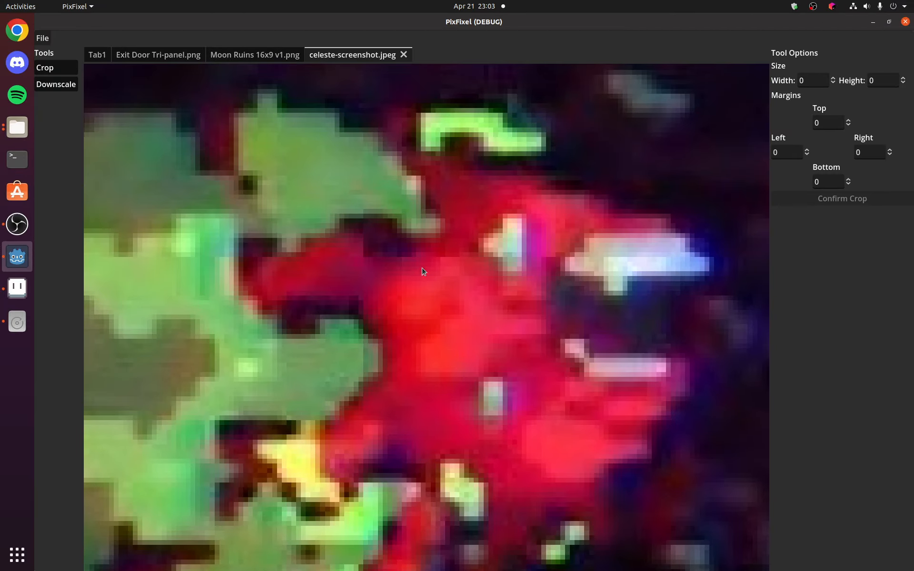
{"action": "scroll", "coordinate": [407, 236], "scroll_direction": "down", "scroll_amount": 4}
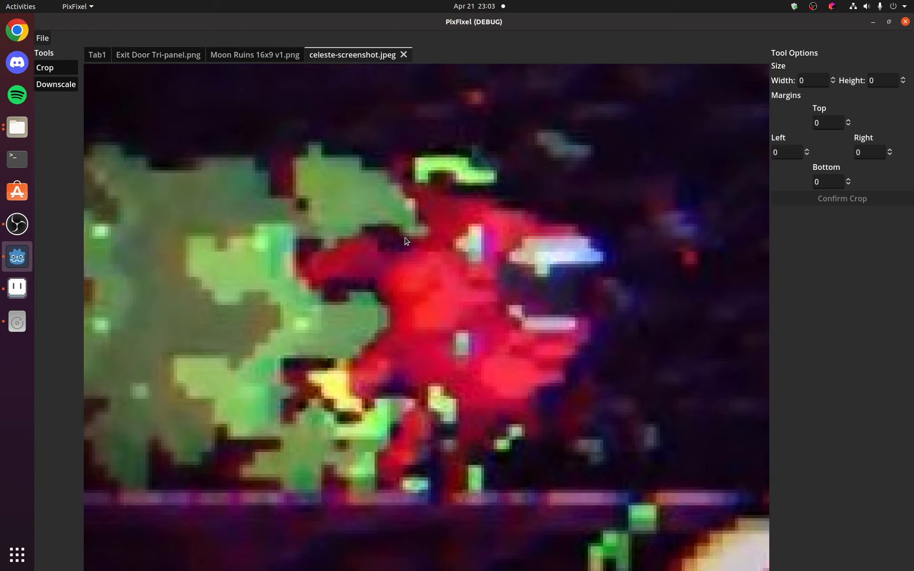
{"action": "scroll", "coordinate": [712, 290], "scroll_direction": "down", "scroll_amount": 3}
{"action": "scroll", "coordinate": [704, 279], "scroll_direction": "down", "scroll_amount": 1}
{"action": "left_click_drag", "start_coordinate": [659, 235], "coordinate": [293, 379]}
{"action": "scroll", "coordinate": [294, 378], "scroll_direction": "down", "scroll_amount": 1}
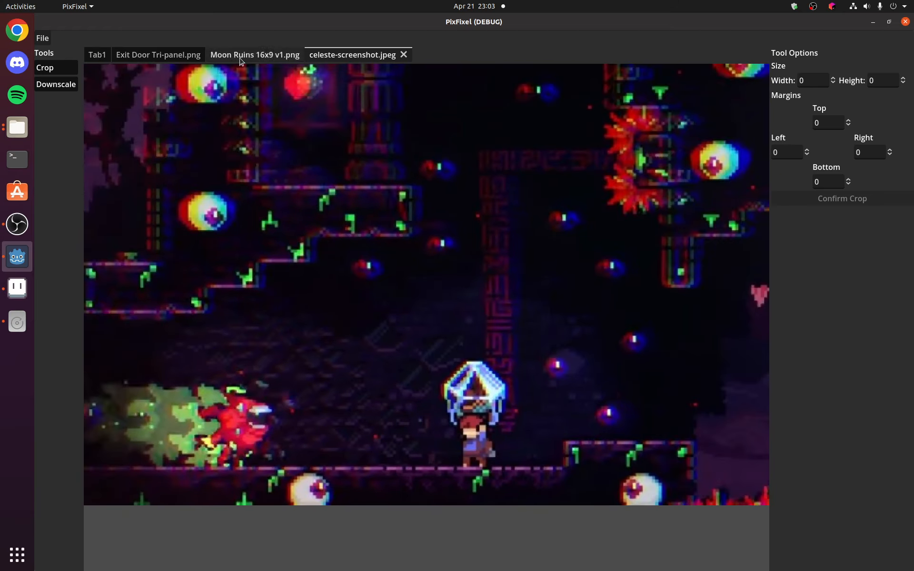
Start an Interactive downscale of the Celeste screenshot and define reference pixel 0, 0 on the tan pixel above the character's head
{"action": "left_click", "coordinate": [53, 85]}
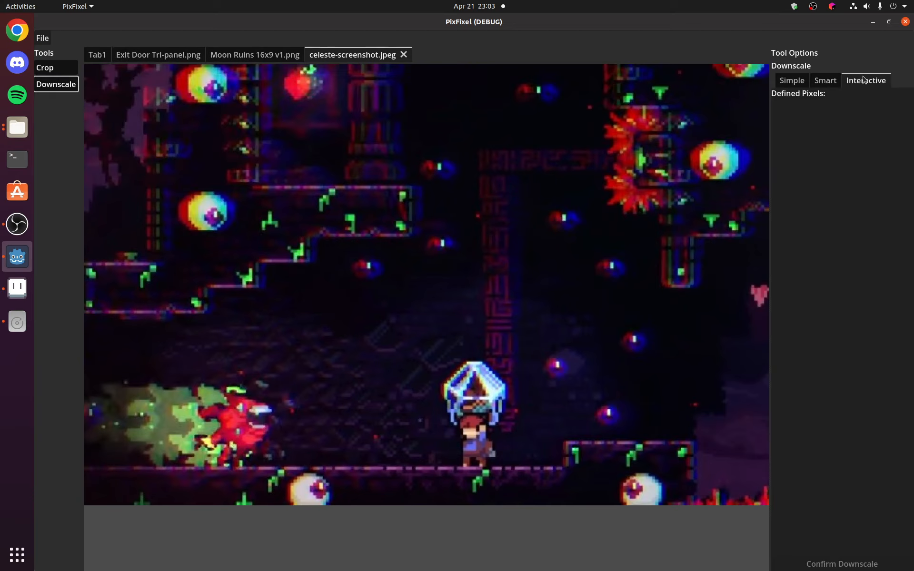
{"action": "scroll", "coordinate": [321, 245], "scroll_direction": "down", "scroll_amount": 3}
{"action": "scroll", "coordinate": [406, 432], "scroll_direction": "down", "scroll_amount": 3}
{"action": "scroll", "coordinate": [429, 256], "scroll_direction": "up", "scroll_amount": 3}
{"action": "scroll", "coordinate": [380, 483], "scroll_direction": "up", "scroll_amount": 6}
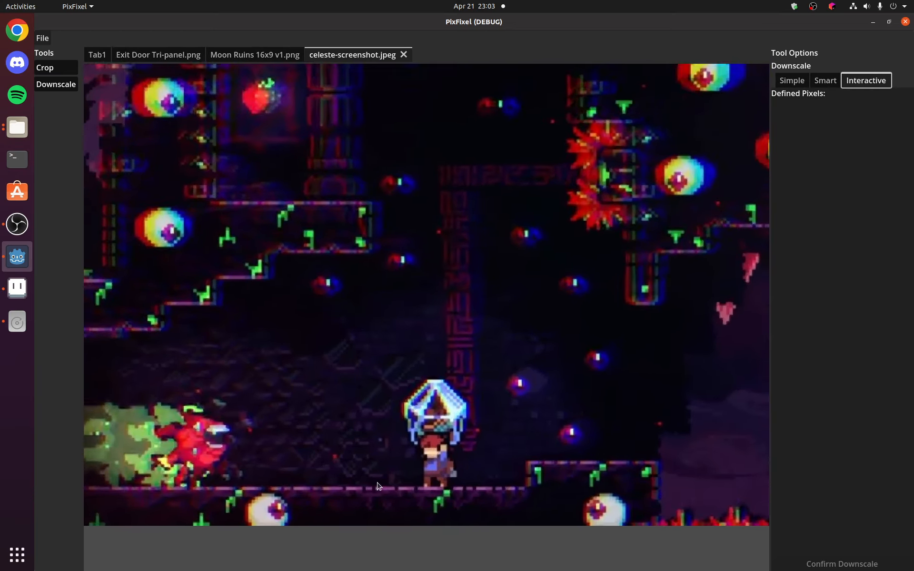
{"action": "scroll", "coordinate": [410, 402], "scroll_direction": "up", "scroll_amount": 6}
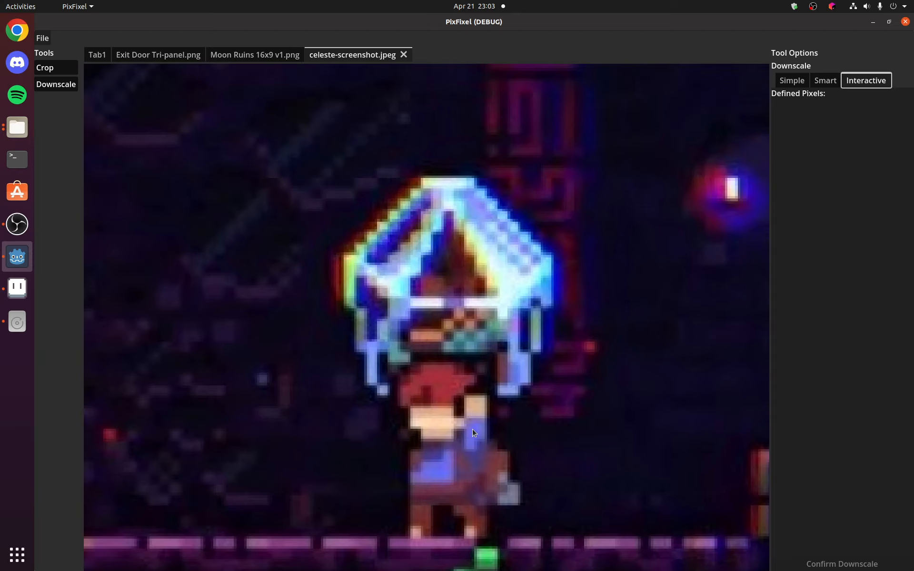
{"action": "scroll", "coordinate": [472, 336], "scroll_direction": "up", "scroll_amount": 8}
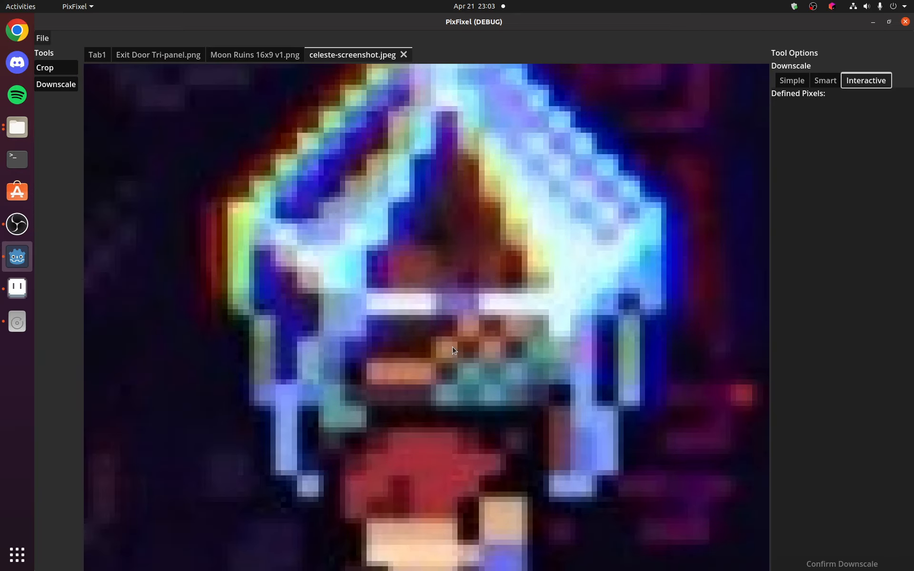
{"action": "scroll", "coordinate": [446, 353], "scroll_direction": "up", "scroll_amount": 4}
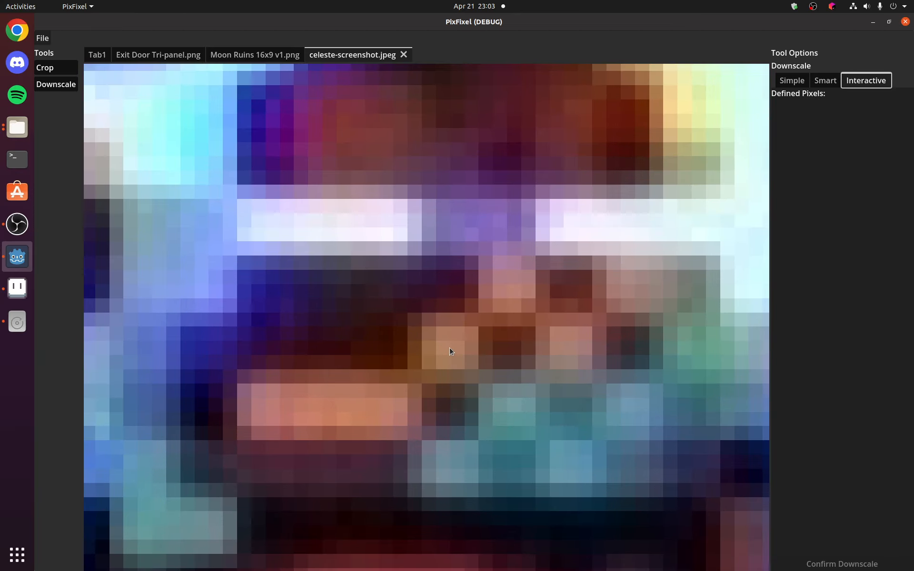
Add reference pixel 1, 1 on the teal pixel at about 603, 638 and reference pixel 2, -1 at about 607, 629
{"action": "left_click", "coordinate": [508, 407]}
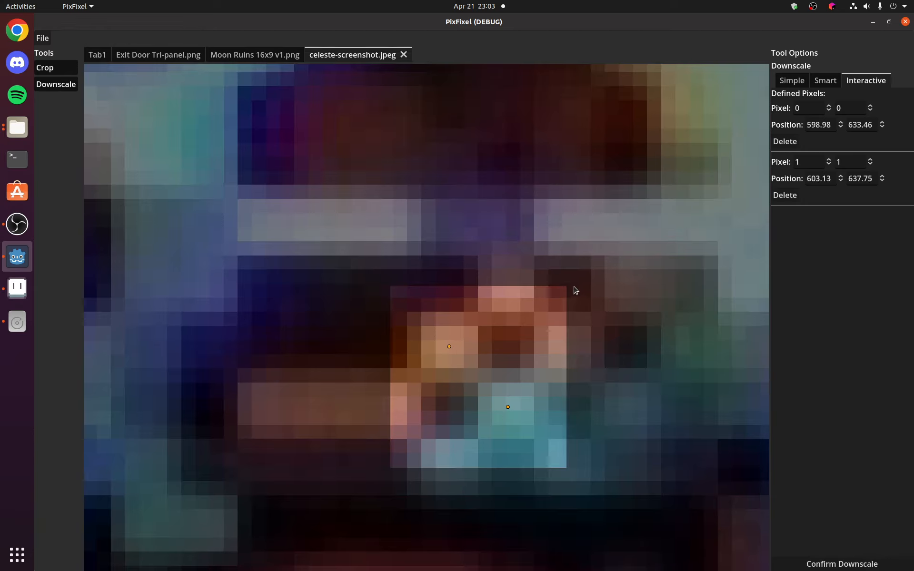
{"action": "left_click", "coordinate": [565, 290]}
{"action": "scroll", "coordinate": [553, 328], "scroll_direction": "down", "scroll_amount": 2}
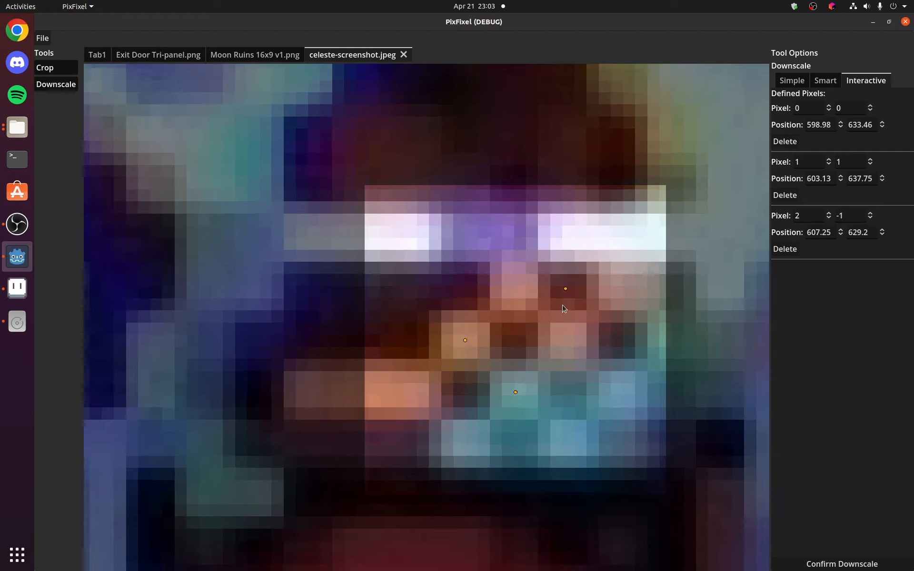
{"action": "scroll", "coordinate": [551, 339], "scroll_direction": "down", "scroll_amount": 1}
{"action": "left_click_drag", "start_coordinate": [525, 383], "coordinate": [490, 330]}
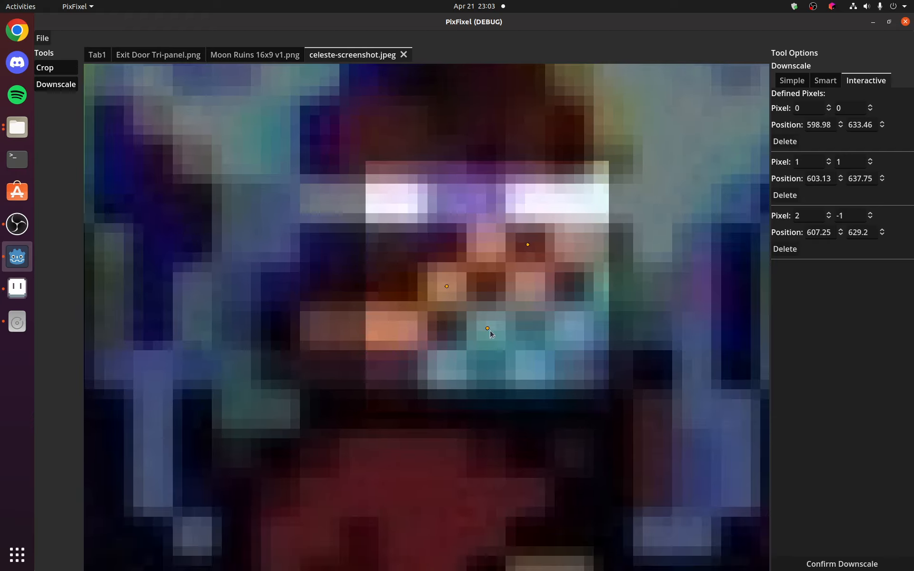
Add reference pixel 0, 2 on the teal pixel at about 599, 642 and reference pixel 3, 4 at about 612, 651
{"action": "left_click", "coordinate": [448, 370]}
{"action": "scroll", "coordinate": [490, 352], "scroll_direction": "down", "scroll_amount": 1}
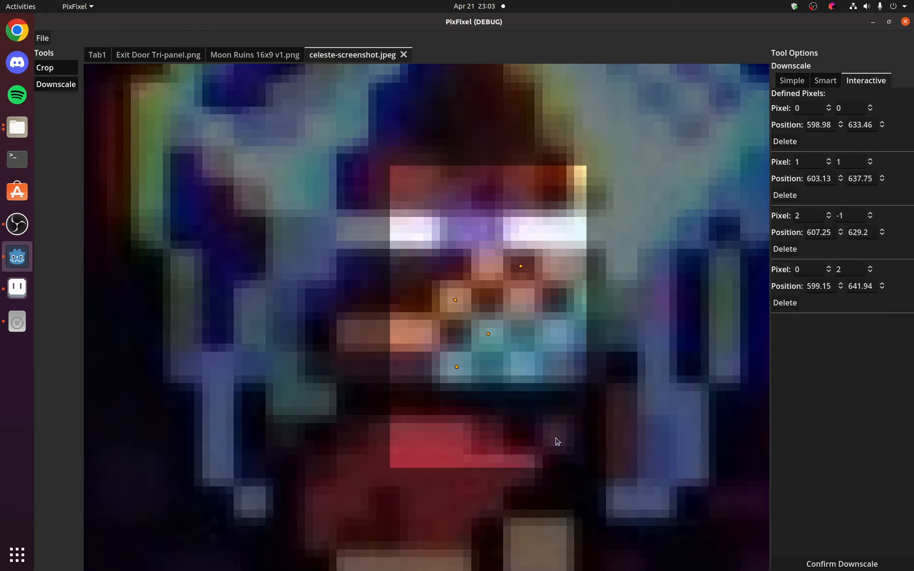
{"action": "left_click", "coordinate": [557, 441]}
{"action": "scroll", "coordinate": [555, 435], "scroll_direction": "down", "scroll_amount": 2}
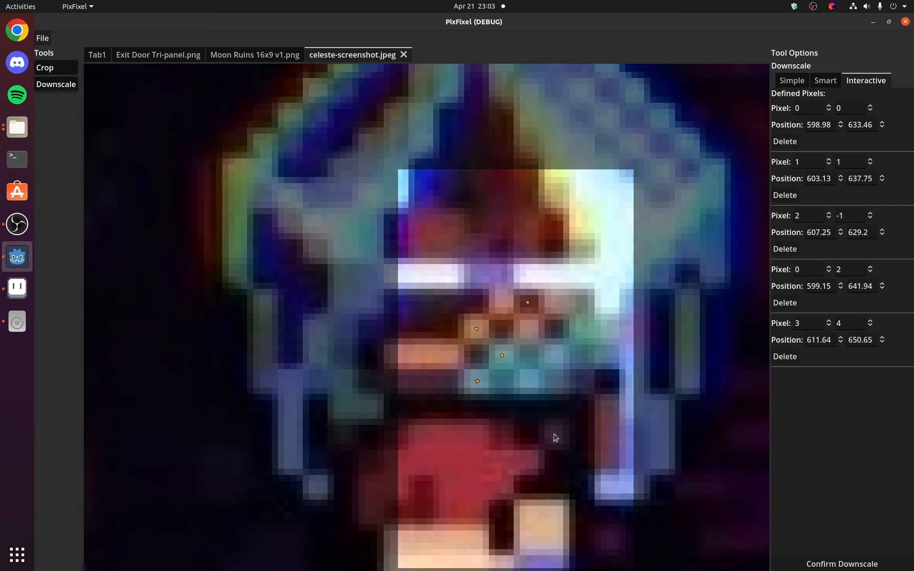
Add reference pixel -2, 7 on the dark red pixel of the character's hair at about 590, 663
{"action": "scroll", "coordinate": [423, 224], "scroll_direction": "up", "scroll_amount": 3}
{"action": "scroll", "coordinate": [422, 225], "scroll_direction": "down", "scroll_amount": 2}
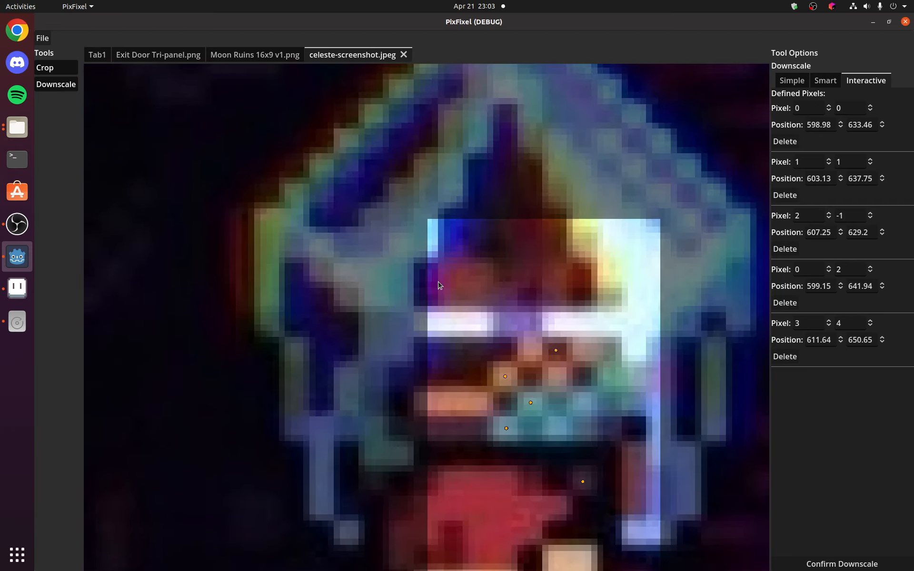
{"action": "scroll", "coordinate": [437, 285], "scroll_direction": "down", "scroll_amount": 2}
{"action": "scroll", "coordinate": [428, 352], "scroll_direction": "up", "scroll_amount": 3}
{"action": "scroll", "coordinate": [427, 356], "scroll_direction": "up", "scroll_amount": 1}
{"action": "left_click_drag", "start_coordinate": [429, 416], "coordinate": [445, 217]}
{"action": "left_click_drag", "start_coordinate": [458, 416], "coordinate": [453, 353]}
{"action": "left_click", "coordinate": [452, 352]}
{"action": "scroll", "coordinate": [452, 352], "scroll_direction": "down", "scroll_amount": 3}
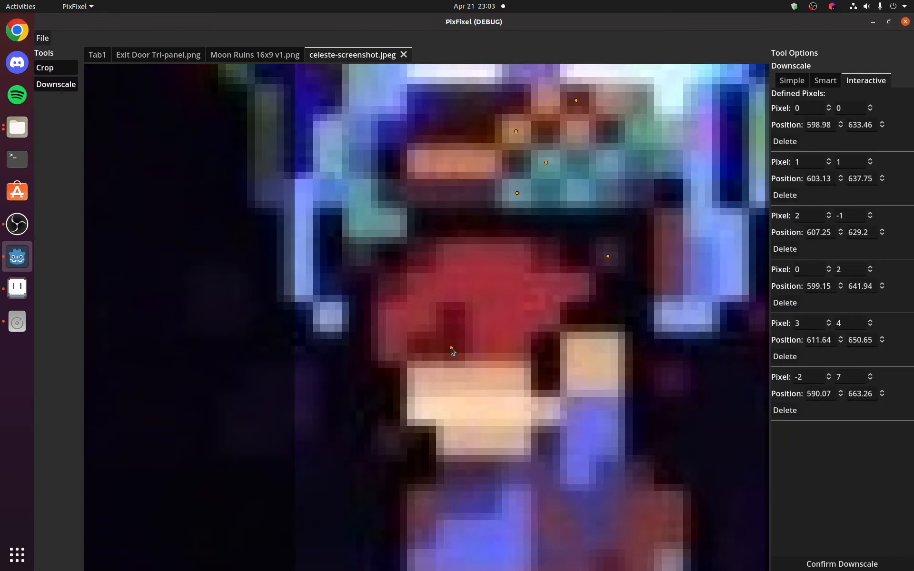
Add reference pixel 5, 14 on the grey pixel behind the character's lower back at about 620, 693
{"action": "scroll", "coordinate": [467, 189], "scroll_direction": "down", "scroll_amount": 2}
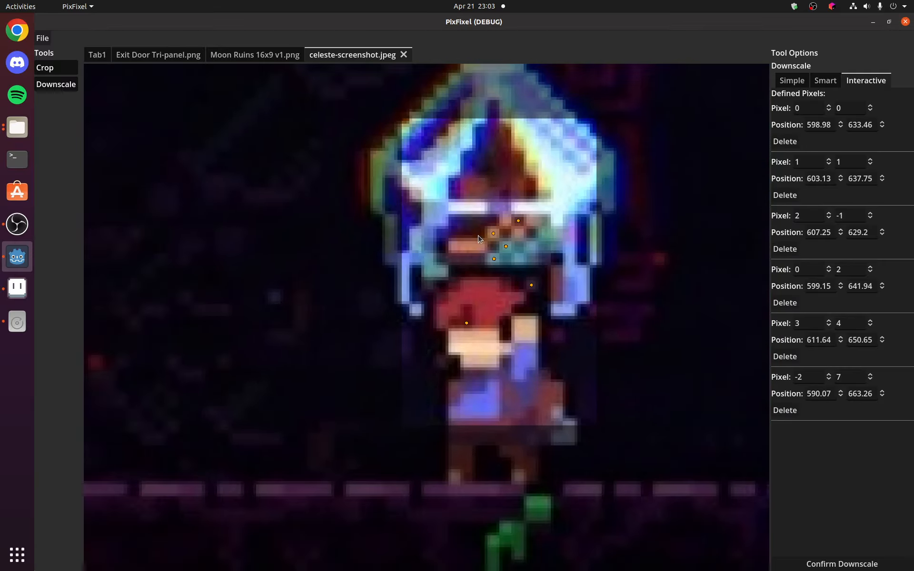
{"action": "scroll", "coordinate": [475, 242], "scroll_direction": "up", "scroll_amount": 3}
{"action": "scroll", "coordinate": [487, 348], "scroll_direction": "down", "scroll_amount": 1}
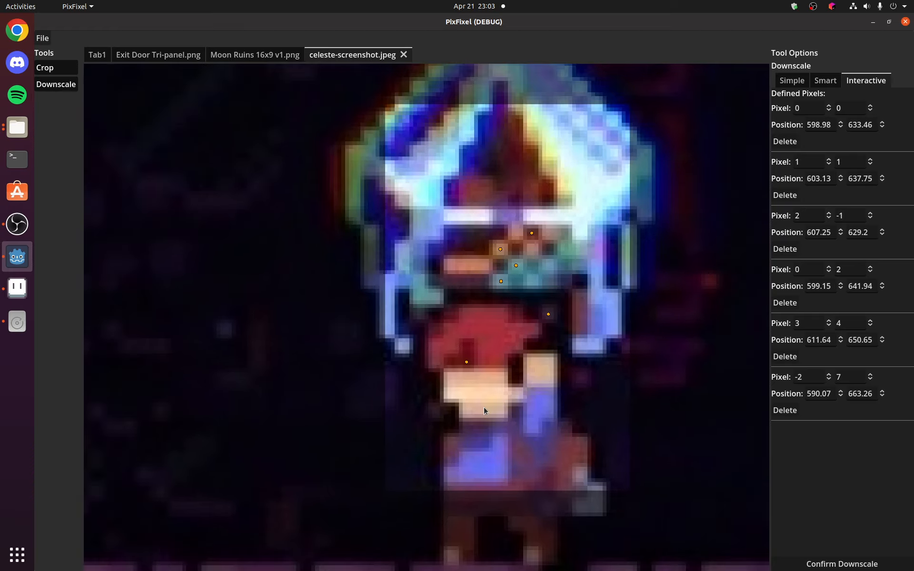
{"action": "scroll", "coordinate": [483, 421], "scroll_direction": "up", "scroll_amount": 2}
{"action": "left_click_drag", "start_coordinate": [458, 431], "coordinate": [389, 326]}
{"action": "scroll", "coordinate": [451, 380], "scroll_direction": "up", "scroll_amount": 1}
{"action": "scroll", "coordinate": [560, 396], "scroll_direction": "up", "scroll_amount": 2}
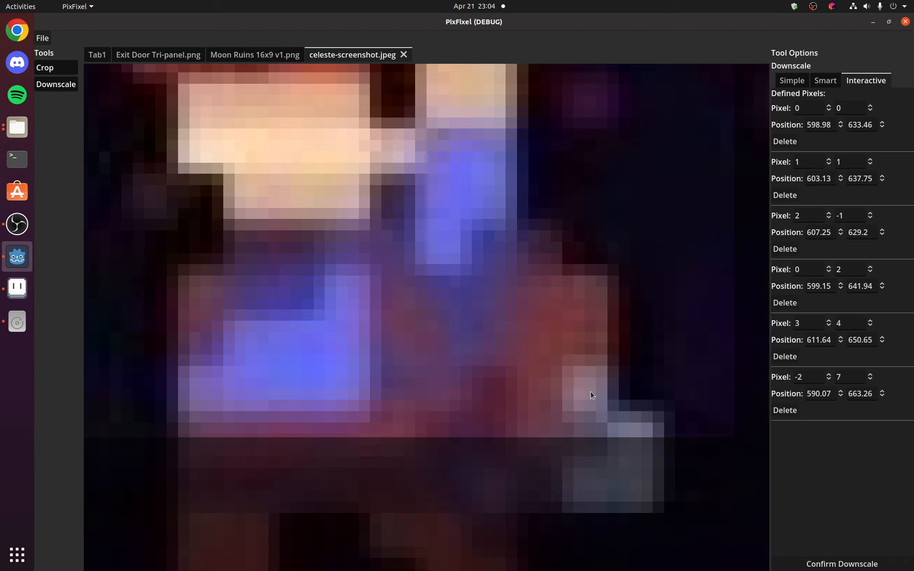
{"action": "left_click", "coordinate": [591, 395]}
Add reference pixel 0, 24 on the green vine below the character's feet at about 599, 736
{"action": "scroll", "coordinate": [588, 393], "scroll_direction": "down", "scroll_amount": 4}
{"action": "scroll", "coordinate": [376, 230], "scroll_direction": "down", "scroll_amount": 1}
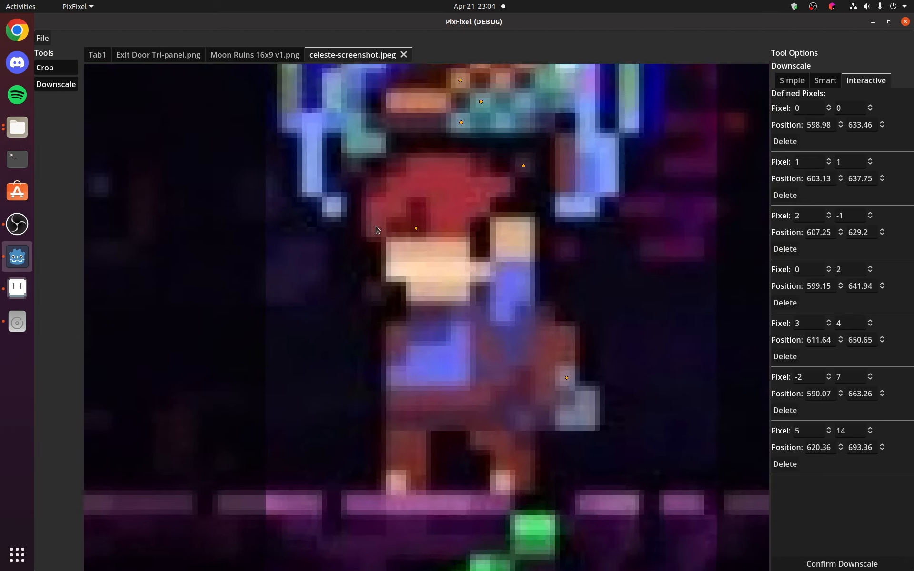
{"action": "scroll", "coordinate": [453, 188], "scroll_direction": "down", "scroll_amount": 3}
{"action": "scroll", "coordinate": [456, 179], "scroll_direction": "up", "scroll_amount": 2}
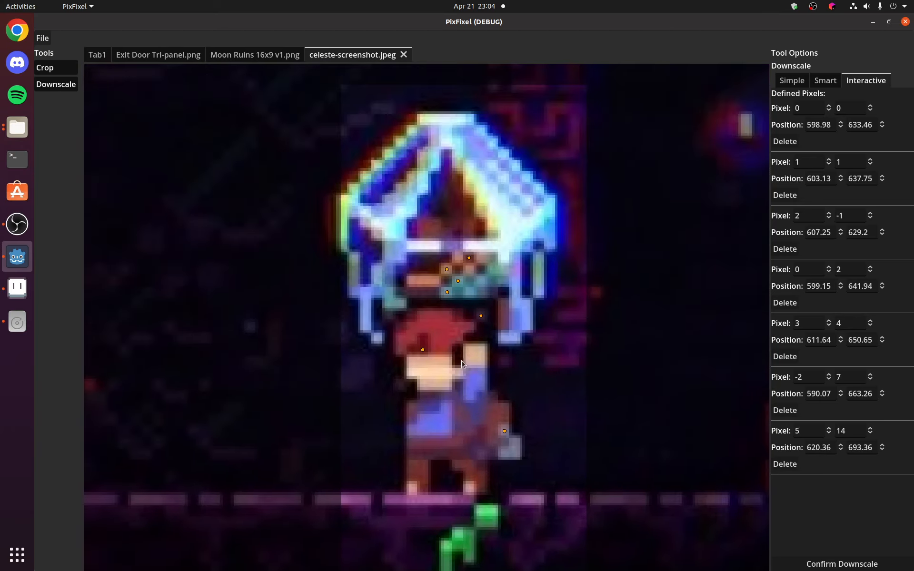
{"action": "scroll", "coordinate": [444, 426], "scroll_direction": "down", "scroll_amount": 2}
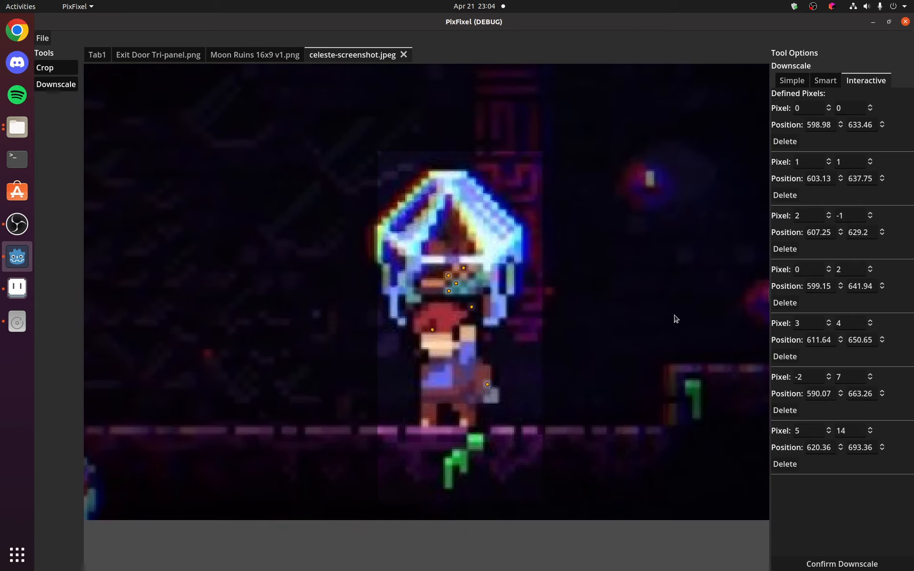
{"action": "scroll", "coordinate": [500, 457], "scroll_direction": "up", "scroll_amount": 3}
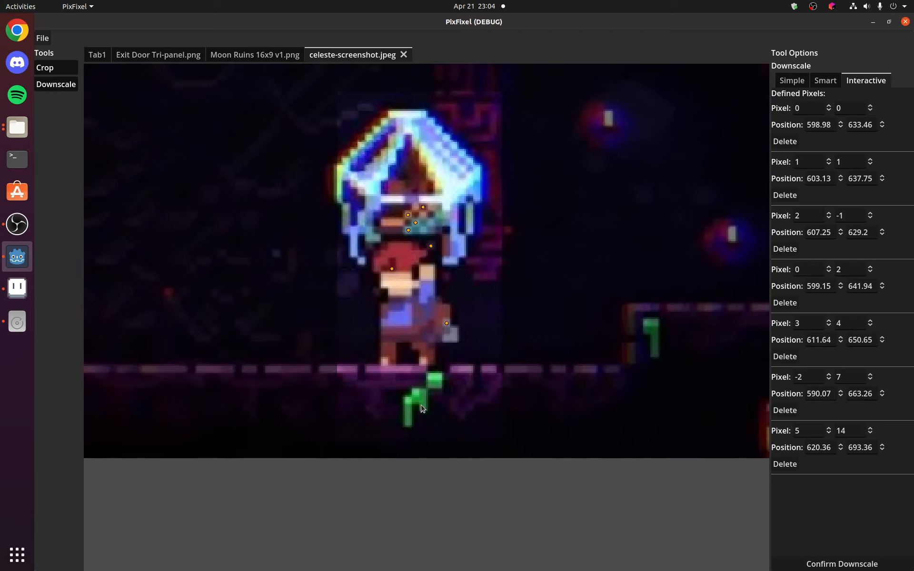
{"action": "scroll", "coordinate": [411, 412], "scroll_direction": "up", "scroll_amount": 4}
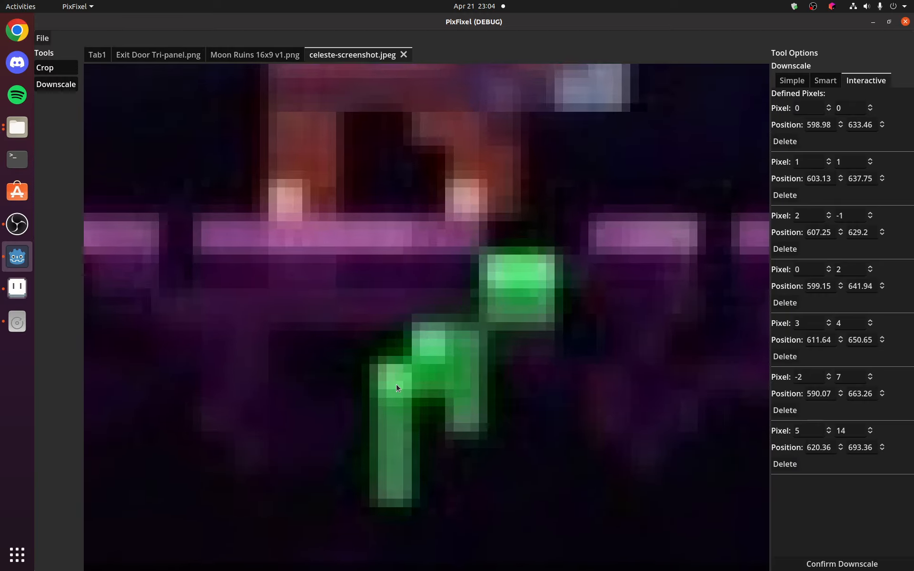
{"action": "left_click", "coordinate": [393, 381]}
Add reference pixel -8, -7 on the bright upper-left edge of the creature above the character and another pixel higher along that edge
{"action": "scroll", "coordinate": [444, 261], "scroll_direction": "down", "scroll_amount": 4}
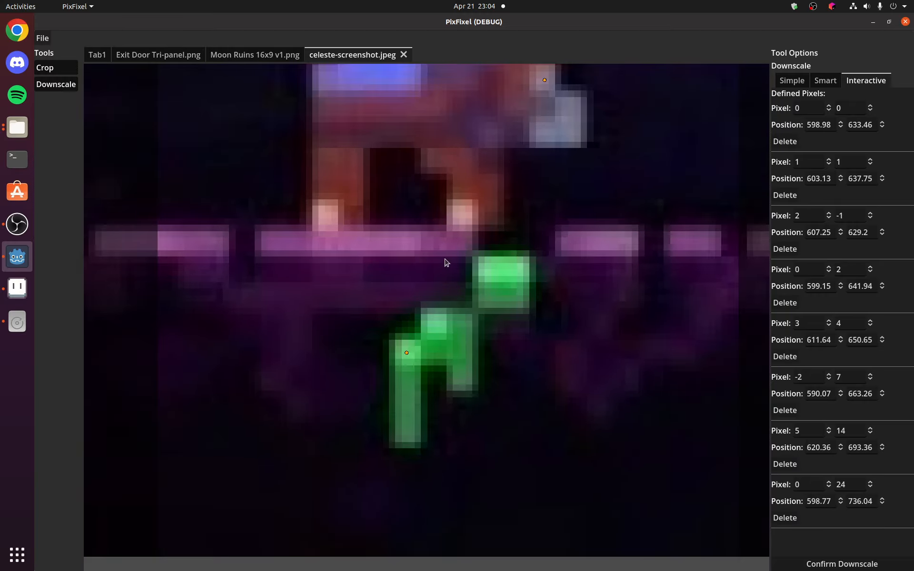
{"action": "scroll", "coordinate": [409, 173], "scroll_direction": "down", "scroll_amount": 3}
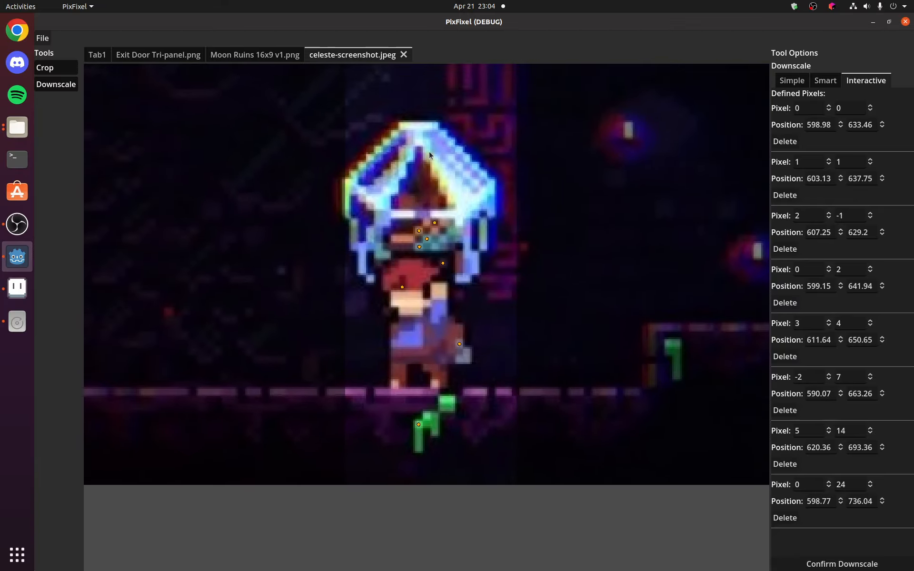
{"action": "scroll", "coordinate": [436, 327], "scroll_direction": "up", "scroll_amount": 4}
{"action": "scroll", "coordinate": [484, 275], "scroll_direction": "down", "scroll_amount": 3}
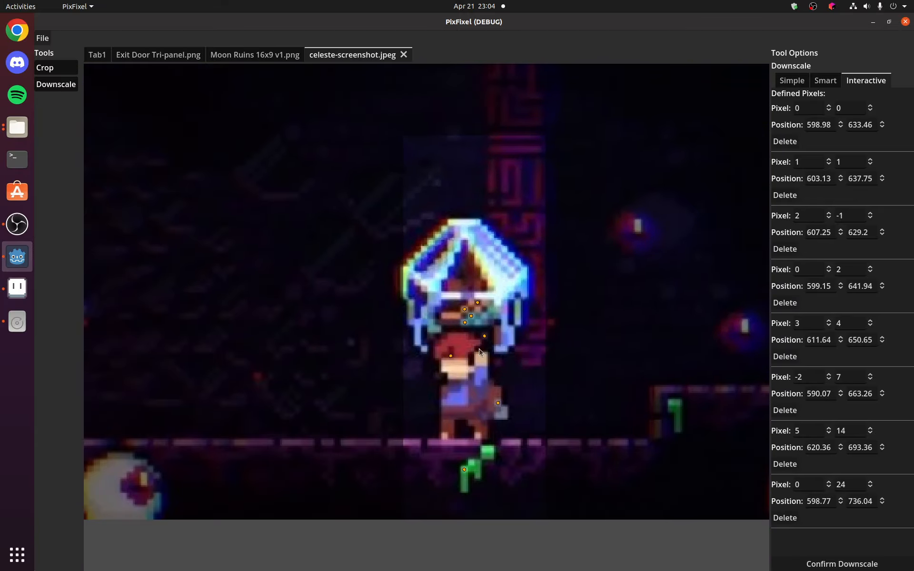
{"action": "scroll", "coordinate": [377, 243], "scroll_direction": "up", "scroll_amount": 4}
{"action": "scroll", "coordinate": [425, 388], "scroll_direction": "up", "scroll_amount": 6}
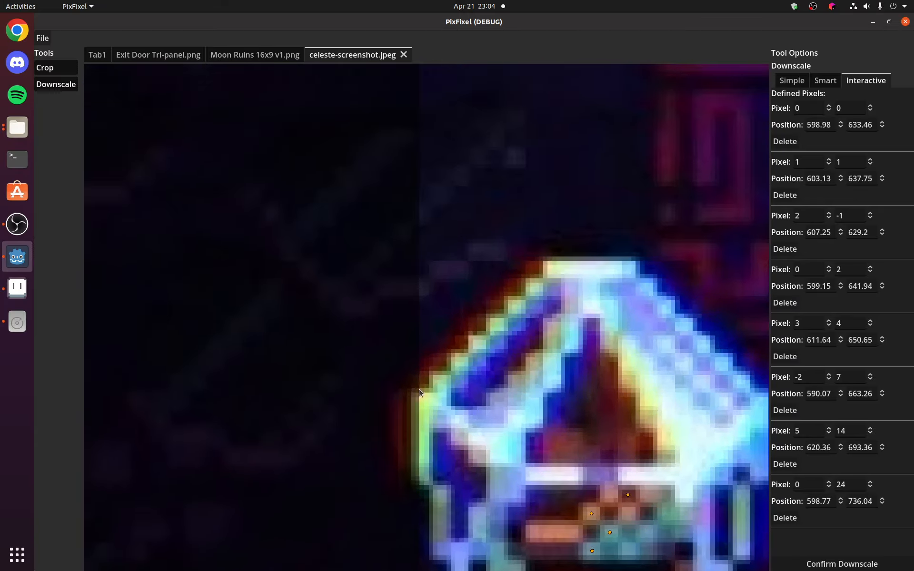
{"action": "left_click", "coordinate": [458, 365]}
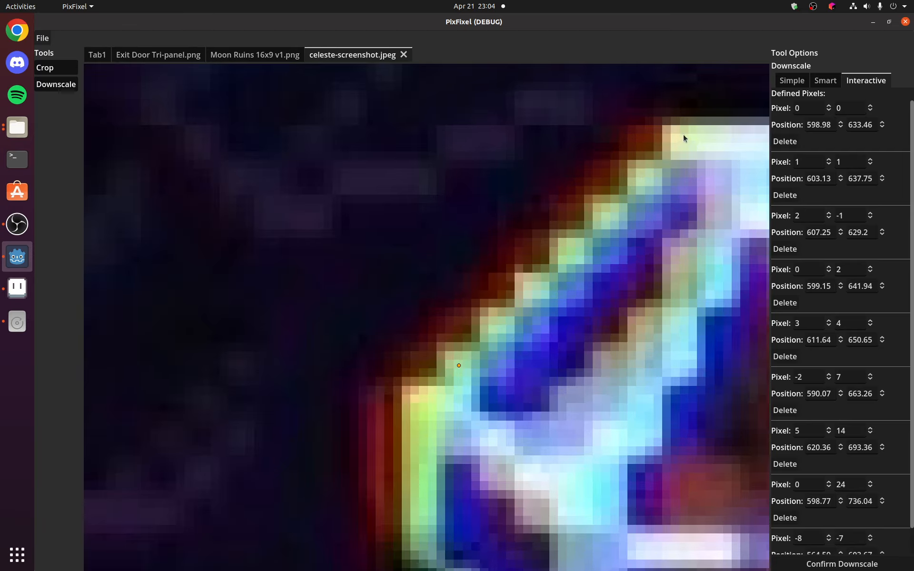
{"action": "scroll", "coordinate": [647, 179], "scroll_direction": "down", "scroll_amount": 5}
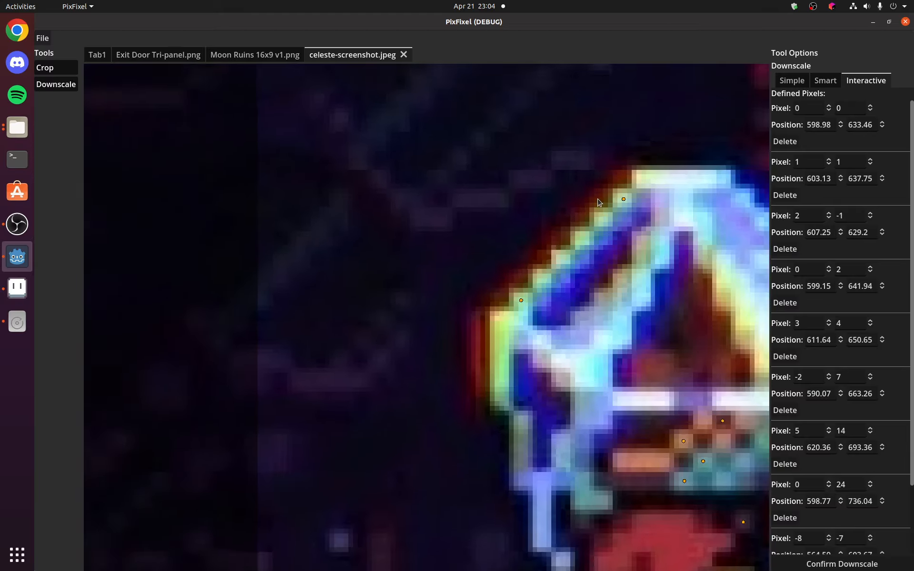
Add a reference pixel on the small red dot to the right of the glowing creature
{"action": "scroll", "coordinate": [580, 223], "scroll_direction": "down", "scroll_amount": 3}
{"action": "scroll", "coordinate": [417, 452], "scroll_direction": "up", "scroll_amount": 5}
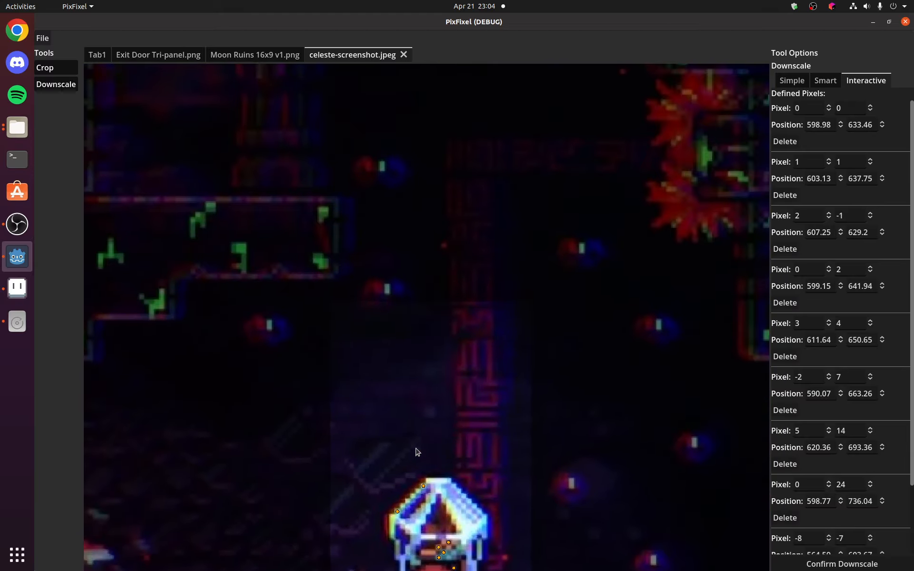
{"action": "scroll", "coordinate": [400, 402], "scroll_direction": "up", "scroll_amount": 5}
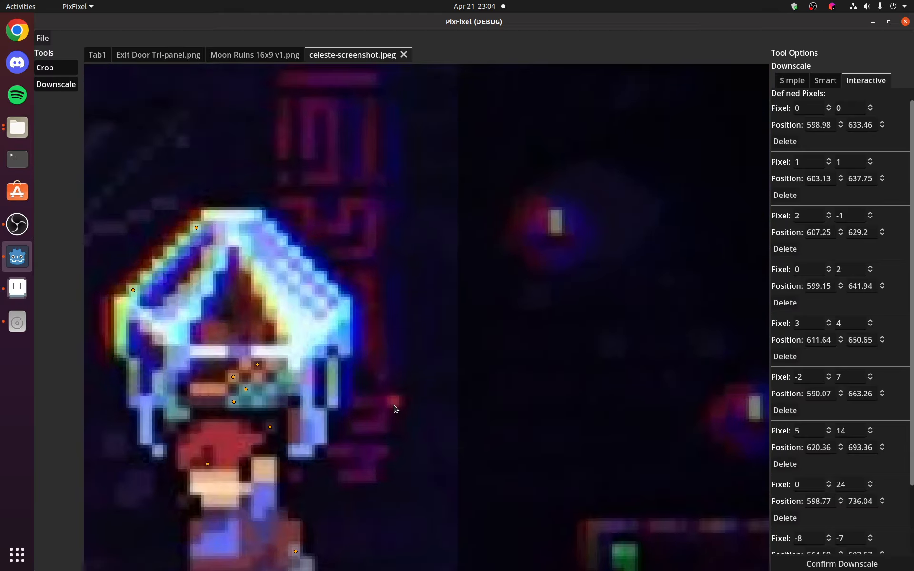
{"action": "scroll", "coordinate": [395, 405], "scroll_direction": "up", "scroll_amount": 3}
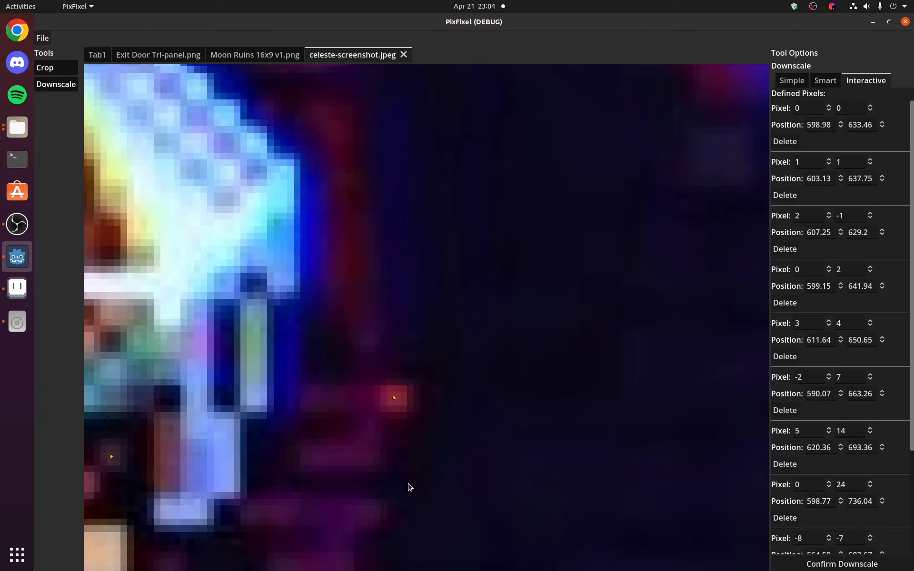
Add a reference pixel on the stem of the green vine at the near end of the raised ledge
{"action": "scroll", "coordinate": [410, 486], "scroll_direction": "down", "scroll_amount": 8}
{"action": "left_click_drag", "start_coordinate": [619, 298], "coordinate": [432, 204]}
{"action": "left_click_drag", "start_coordinate": [504, 481], "coordinate": [474, 364]}
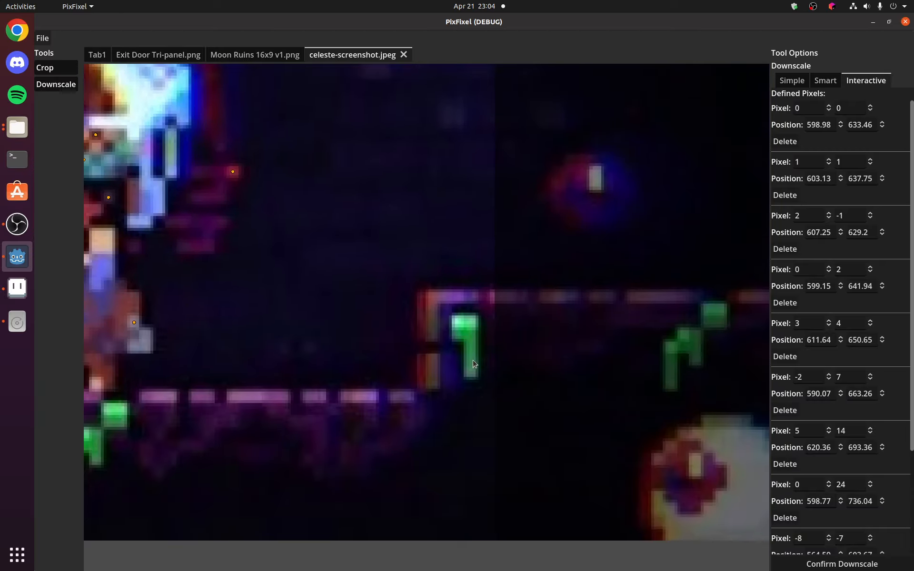
{"action": "scroll", "coordinate": [474, 364], "scroll_direction": "up", "scroll_amount": 5}
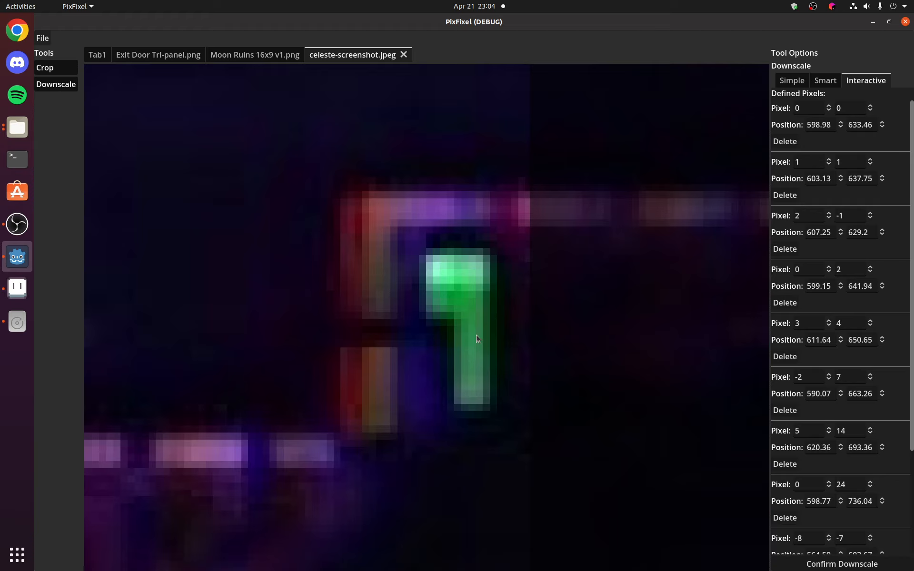
{"action": "scroll", "coordinate": [481, 365], "scroll_direction": "down", "scroll_amount": 4}
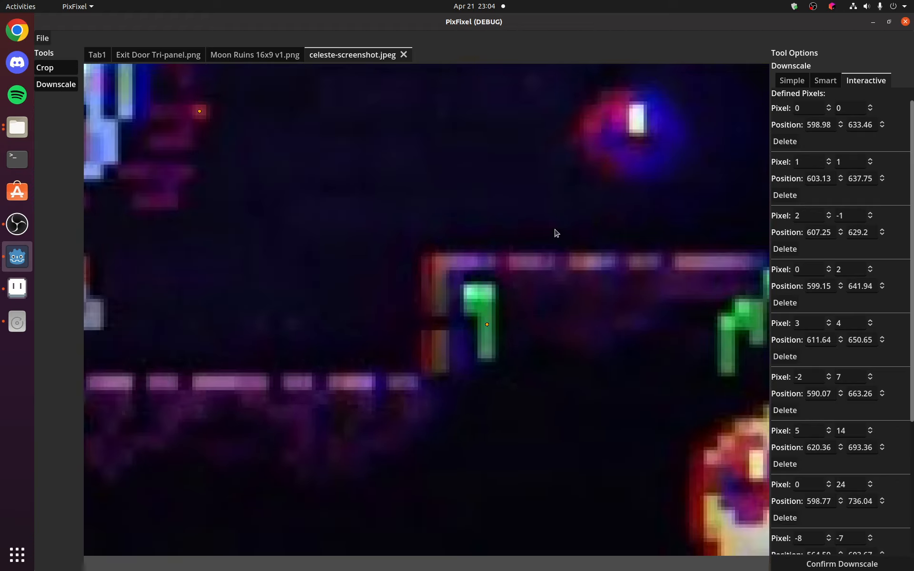
Add a reference pixel on the isolated red particle above the far end of the raised ledge
{"action": "scroll", "coordinate": [519, 238], "scroll_direction": "down", "scroll_amount": 2}
{"action": "left_click_drag", "start_coordinate": [490, 241], "coordinate": [100, 212]}
{"action": "scroll", "coordinate": [469, 287], "scroll_direction": "down", "scroll_amount": 5}
{"action": "left_click_drag", "start_coordinate": [521, 154], "coordinate": [457, 290]}
{"action": "scroll", "coordinate": [457, 290], "scroll_direction": "up", "scroll_amount": 2}
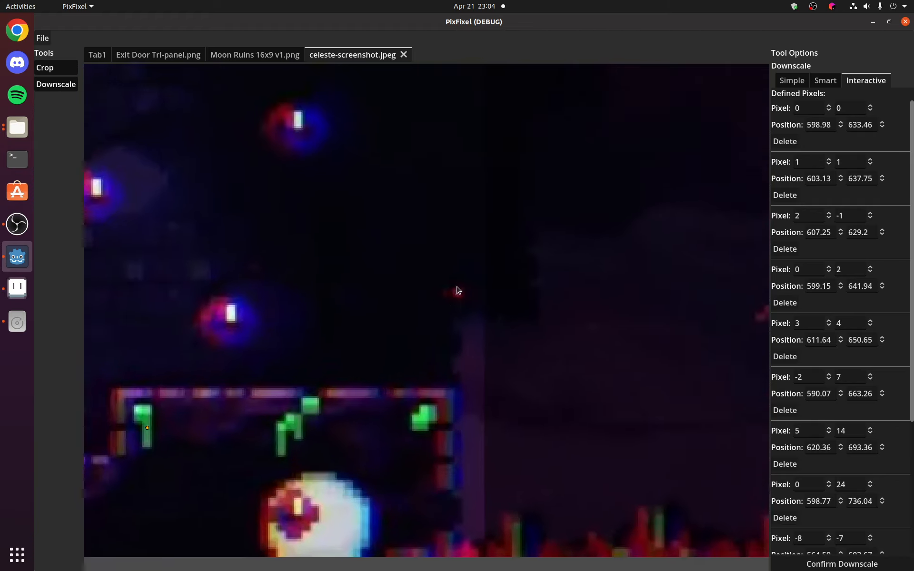
{"action": "scroll", "coordinate": [457, 291], "scroll_direction": "up", "scroll_amount": 2}
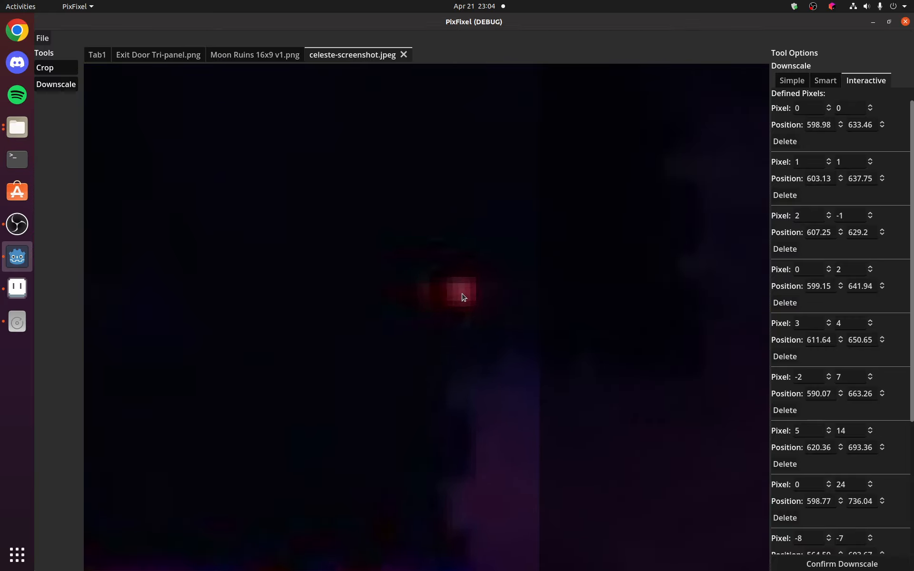
{"action": "scroll", "coordinate": [463, 297], "scroll_direction": "down", "scroll_amount": 6}
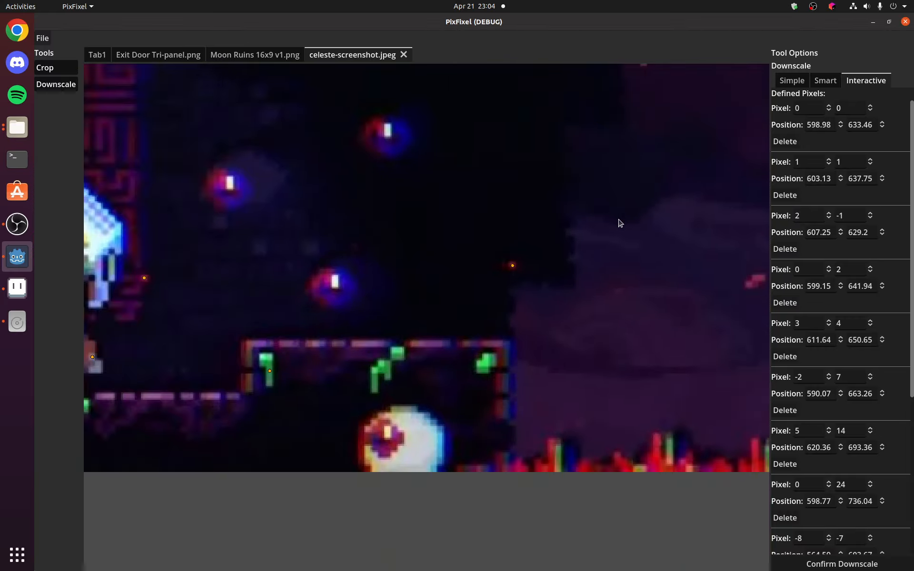
Add a reference pixel on the right tip of the pink heart-shaped fragment in the scene's central opening
{"action": "scroll", "coordinate": [619, 210], "scroll_direction": "down", "scroll_amount": 12}
{"action": "left_click_drag", "start_coordinate": [491, 248], "coordinate": [228, 428]}
{"action": "scroll", "coordinate": [576, 259], "scroll_direction": "down", "scroll_amount": 3}
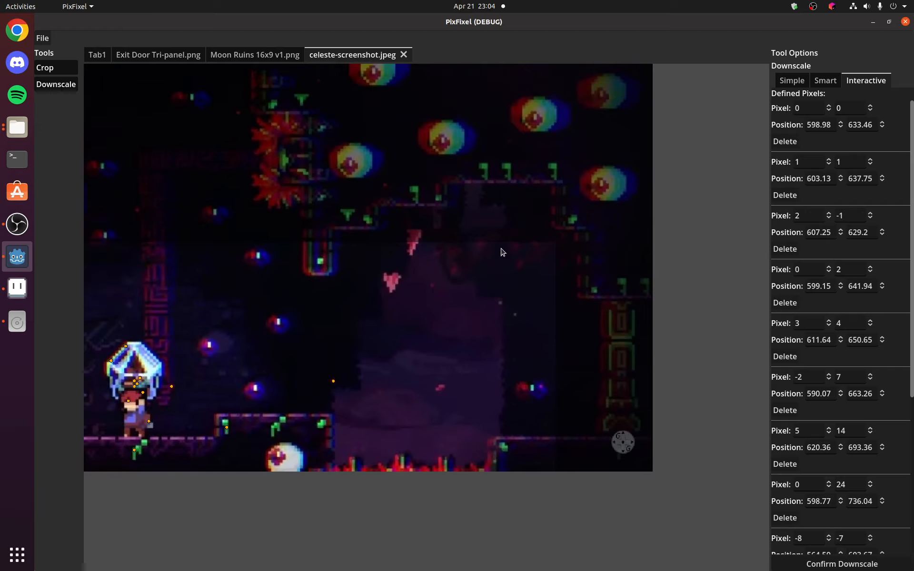
{"action": "scroll", "coordinate": [316, 419], "scroll_direction": "up", "scroll_amount": 8}
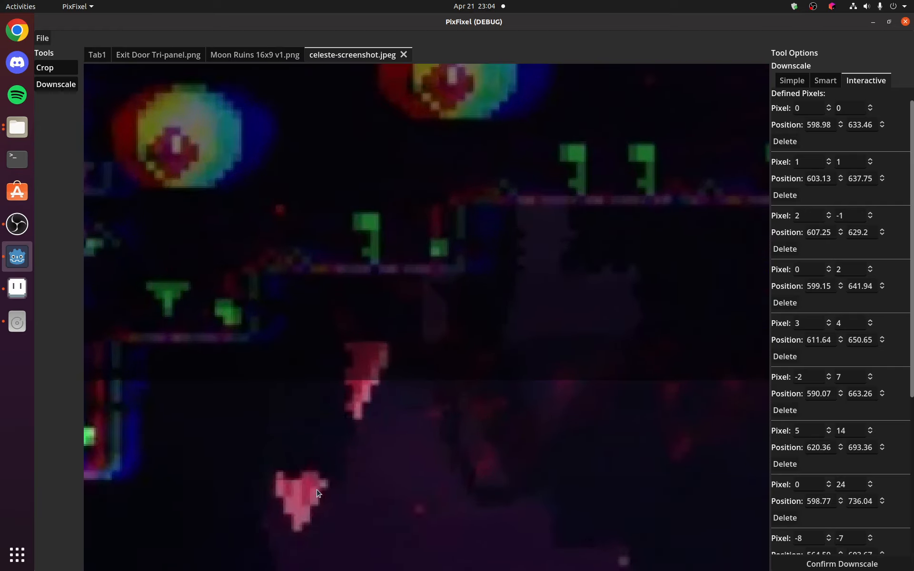
{"action": "scroll", "coordinate": [318, 493], "scroll_direction": "up", "scroll_amount": 6}
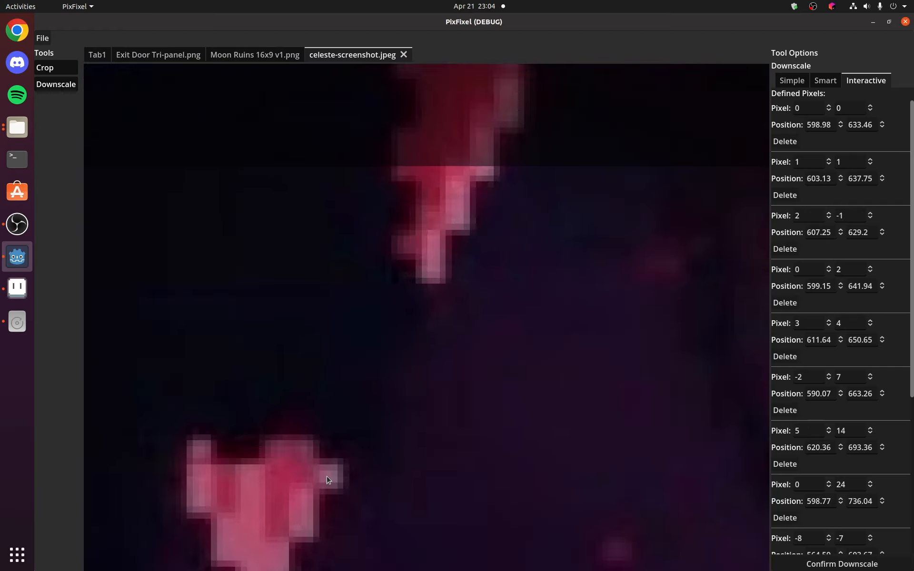
{"action": "scroll", "coordinate": [466, 292], "scroll_direction": "down", "scroll_amount": 6}
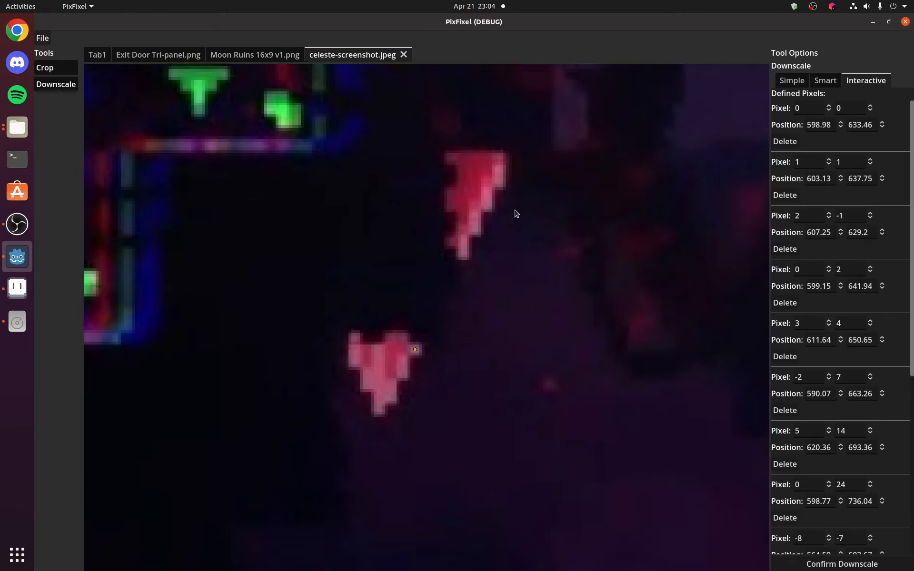
Add a reference pixel on the reddish-brown iris of an eyeball floating above the upper platform
{"action": "scroll", "coordinate": [516, 213], "scroll_direction": "down", "scroll_amount": 10}
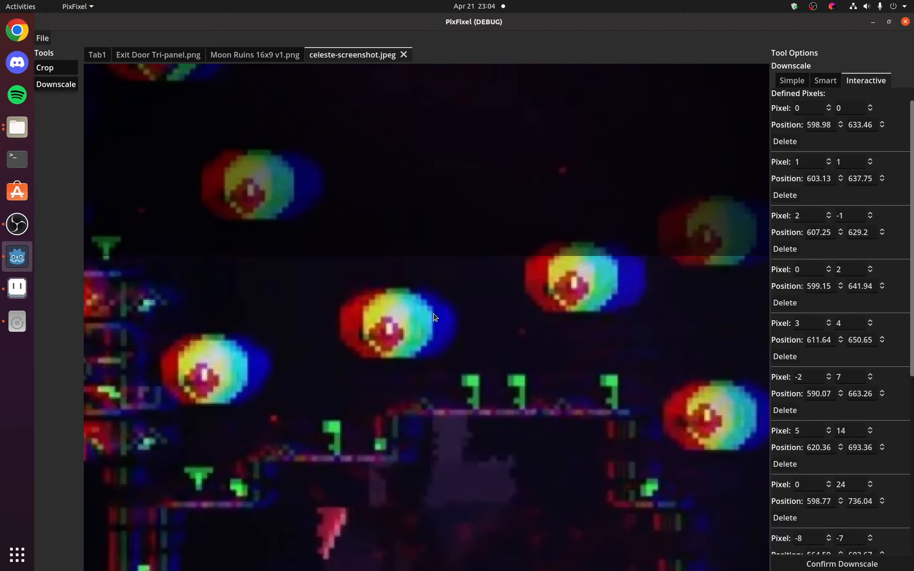
{"action": "scroll", "coordinate": [435, 318], "scroll_direction": "down", "scroll_amount": 3}
{"action": "scroll", "coordinate": [518, 288], "scroll_direction": "up", "scroll_amount": 8}
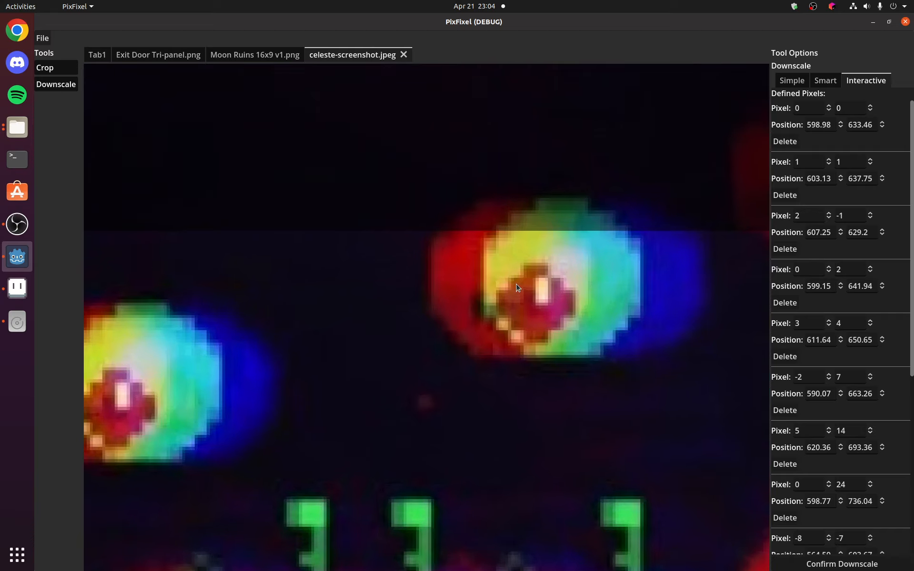
{"action": "scroll", "coordinate": [517, 287], "scroll_direction": "up", "scroll_amount": 8}
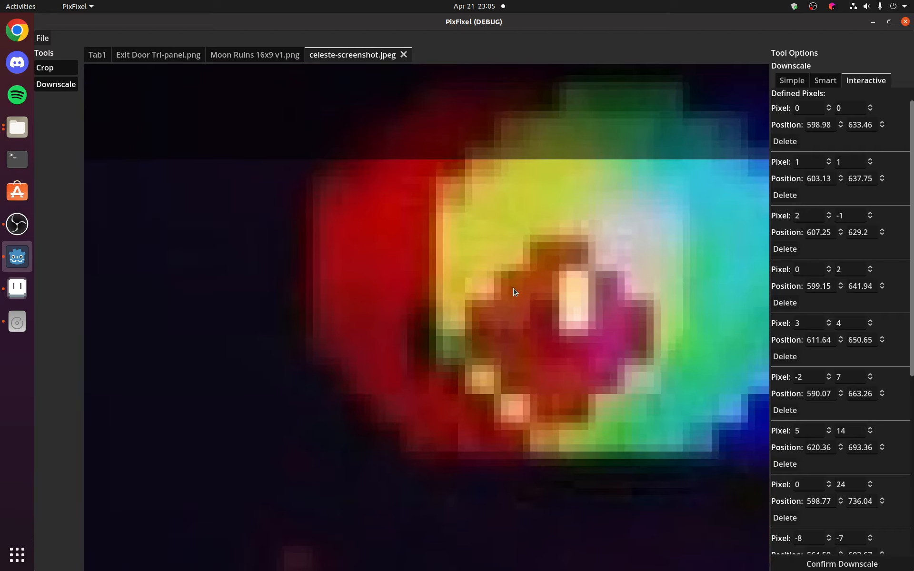
{"action": "scroll", "coordinate": [516, 288], "scroll_direction": "down", "scroll_amount": 10}
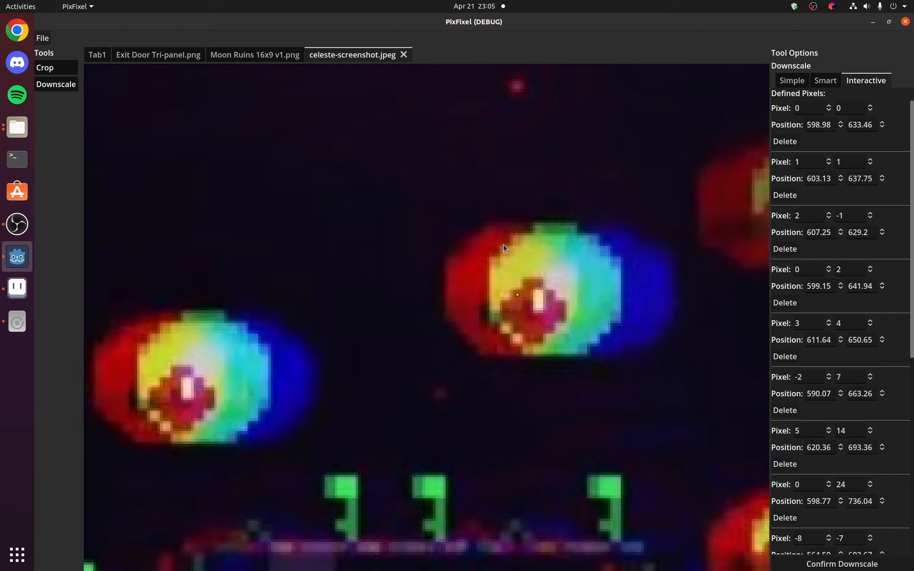
Add a reference pixel on the tip of the dark branch silhouette jutting toward the pink strip in the purple background
{"action": "scroll", "coordinate": [492, 297], "scroll_direction": "down", "scroll_amount": 8}
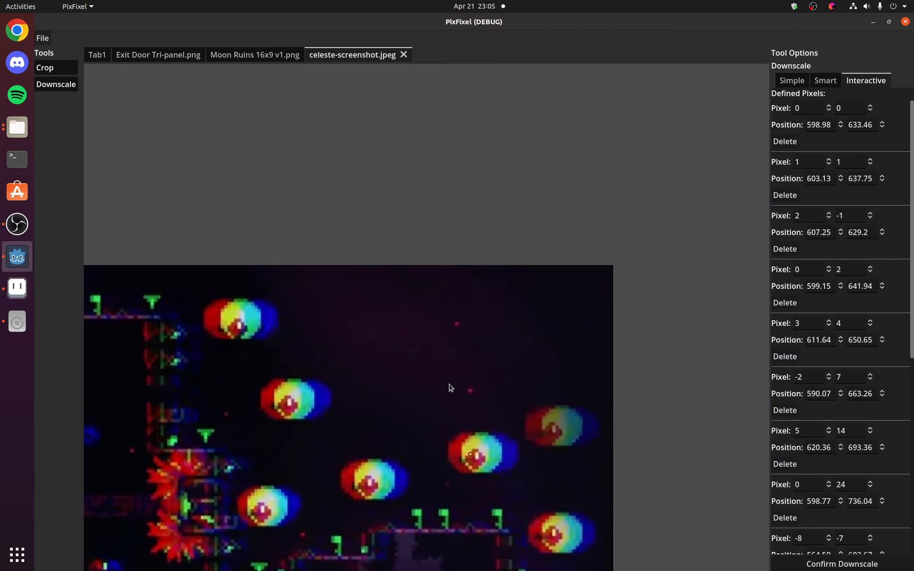
{"action": "left_click_drag", "start_coordinate": [368, 460], "coordinate": [491, 168]}
{"action": "scroll", "coordinate": [398, 338], "scroll_direction": "up", "scroll_amount": 10}
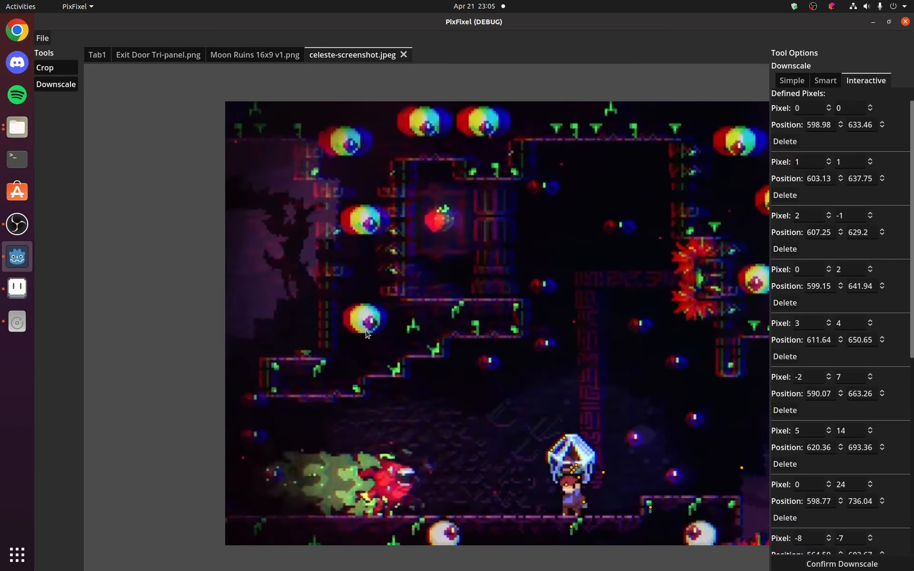
{"action": "scroll", "coordinate": [415, 322], "scroll_direction": "up", "scroll_amount": 6}
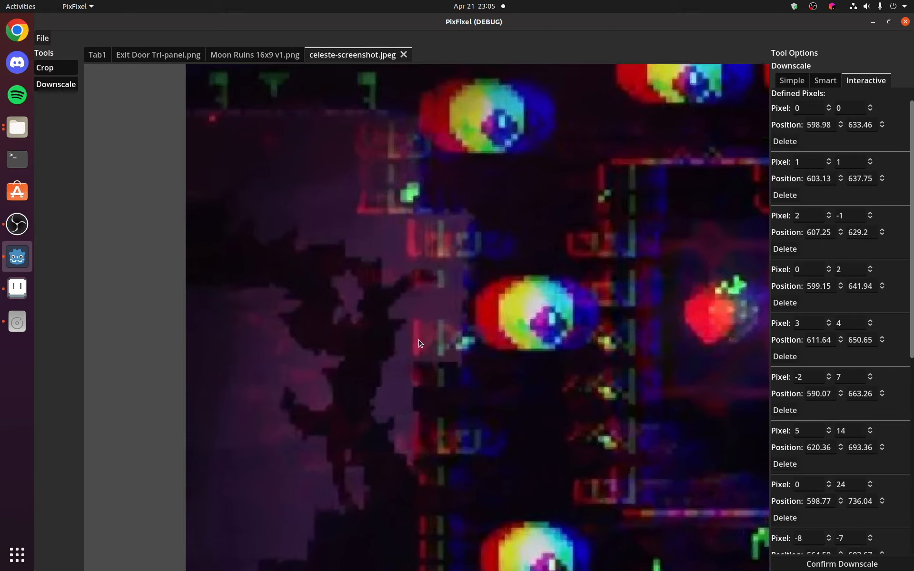
{"action": "scroll", "coordinate": [480, 300], "scroll_direction": "up", "scroll_amount": 6}
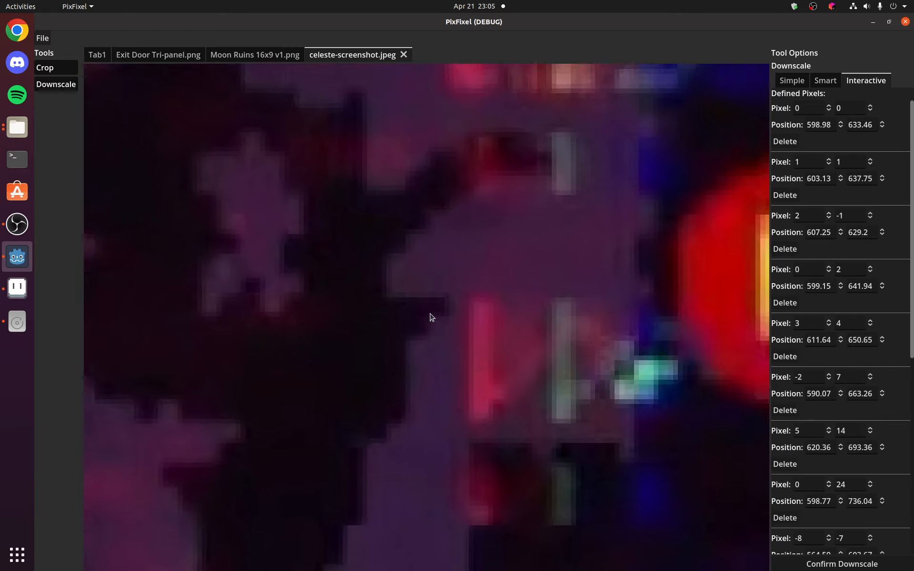
{"action": "scroll", "coordinate": [439, 307], "scroll_direction": "down", "scroll_amount": 8}
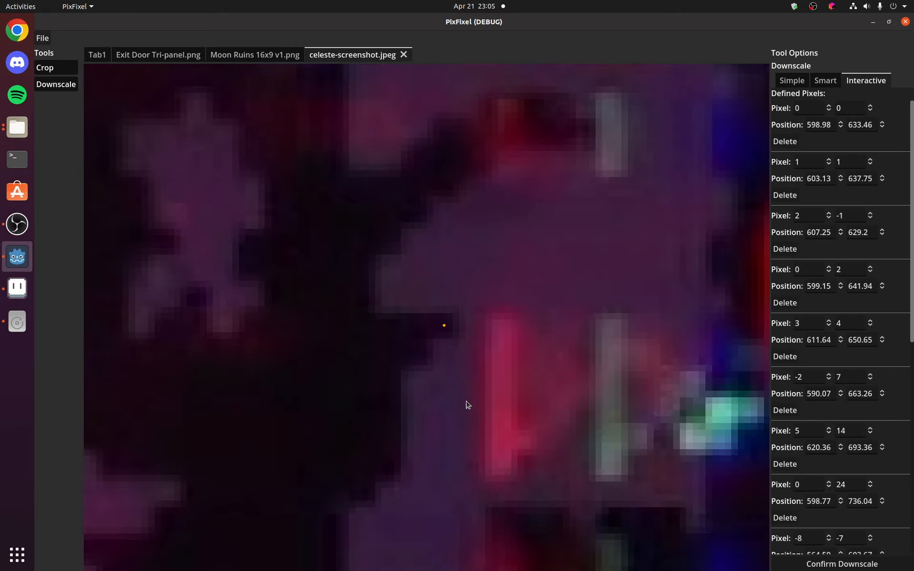
Add a reference pixel on the upper pale particle beside the small dark eyeball trailing the green creature's cloud
{"action": "scroll", "coordinate": [398, 377], "scroll_direction": "down", "scroll_amount": 3}
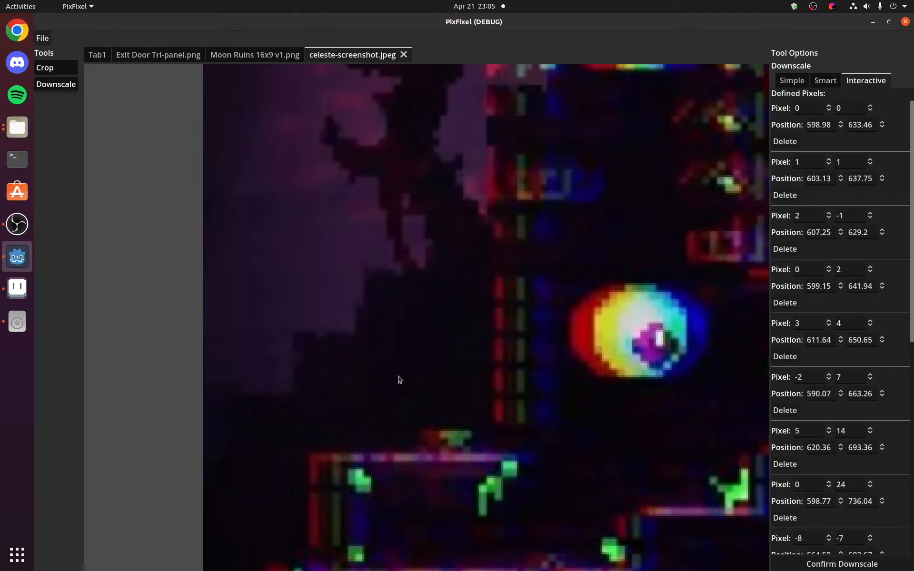
{"action": "scroll", "coordinate": [405, 333], "scroll_direction": "up", "scroll_amount": 6}
{"action": "scroll", "coordinate": [399, 491], "scroll_direction": "down", "scroll_amount": 2}
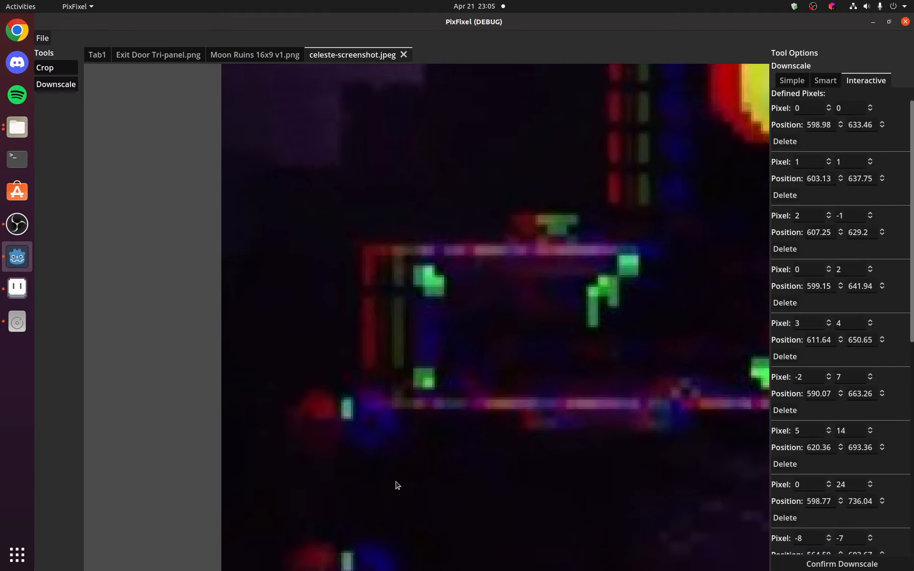
{"action": "left_click_drag", "start_coordinate": [396, 486], "coordinate": [396, 212]}
{"action": "scroll", "coordinate": [477, 324], "scroll_direction": "down", "scroll_amount": 1}
{"action": "scroll", "coordinate": [370, 446], "scroll_direction": "up", "scroll_amount": 4}
{"action": "scroll", "coordinate": [415, 414], "scroll_direction": "up", "scroll_amount": 2}
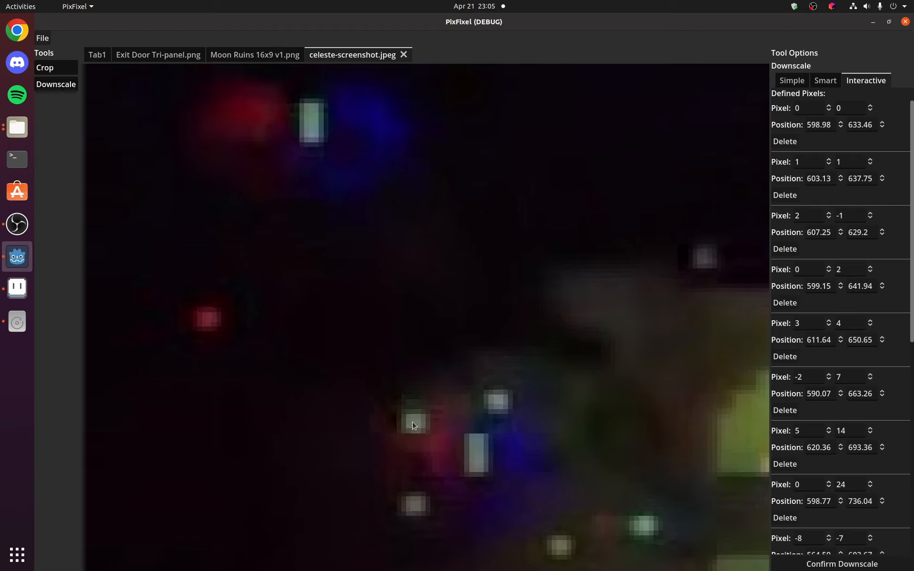
{"action": "left_click", "coordinate": [414, 423]}
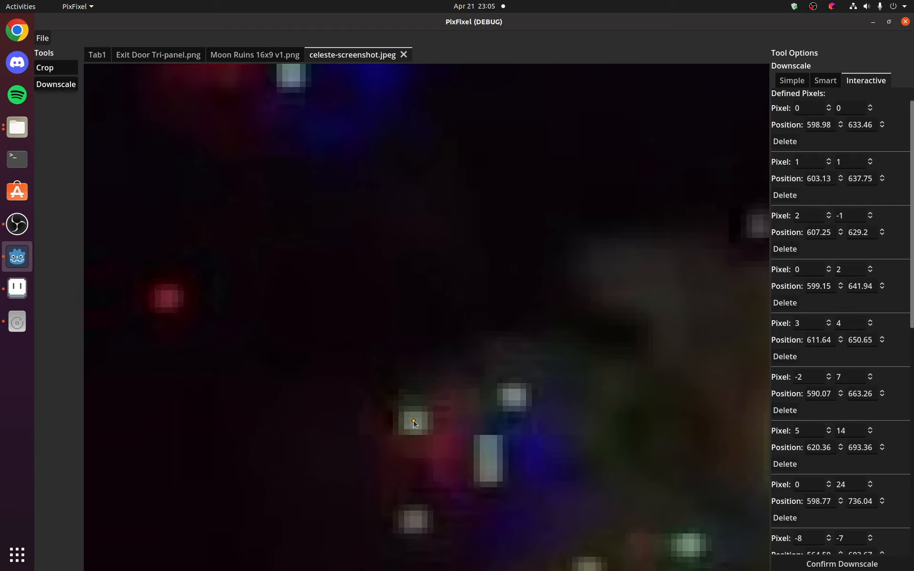
Check how the reference pixels are spread over the whole screenshot and apply the interactive downscale
{"action": "scroll", "coordinate": [516, 349], "scroll_direction": "down", "scroll_amount": 3}
{"action": "scroll", "coordinate": [622, 293], "scroll_direction": "down", "scroll_amount": 6}
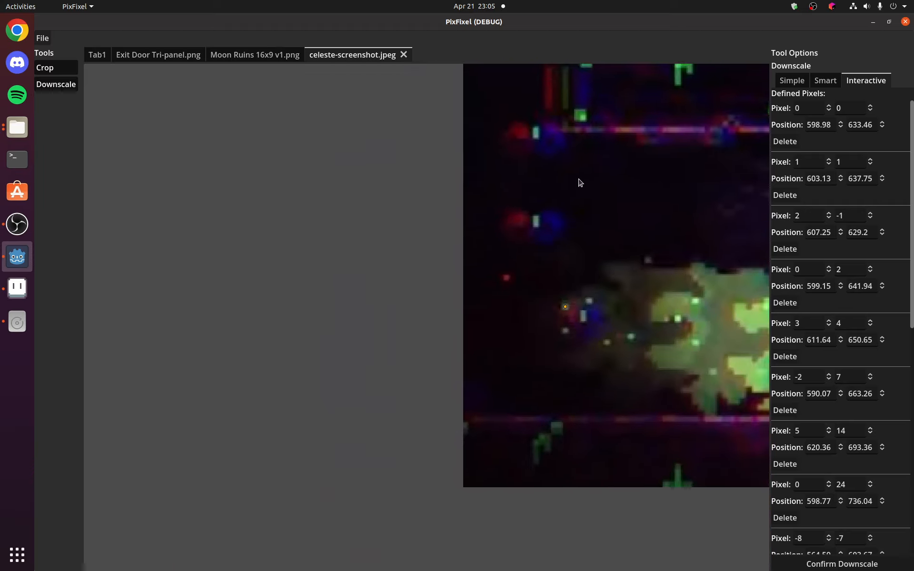
{"action": "scroll", "coordinate": [475, 279], "scroll_direction": "down", "scroll_amount": 5}
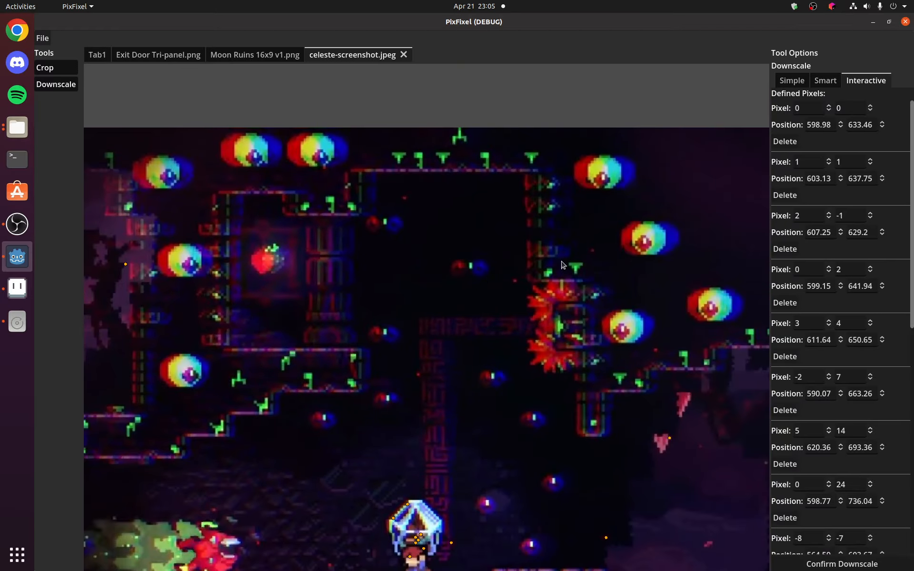
{"action": "scroll", "coordinate": [430, 346], "scroll_direction": "down", "scroll_amount": 4}
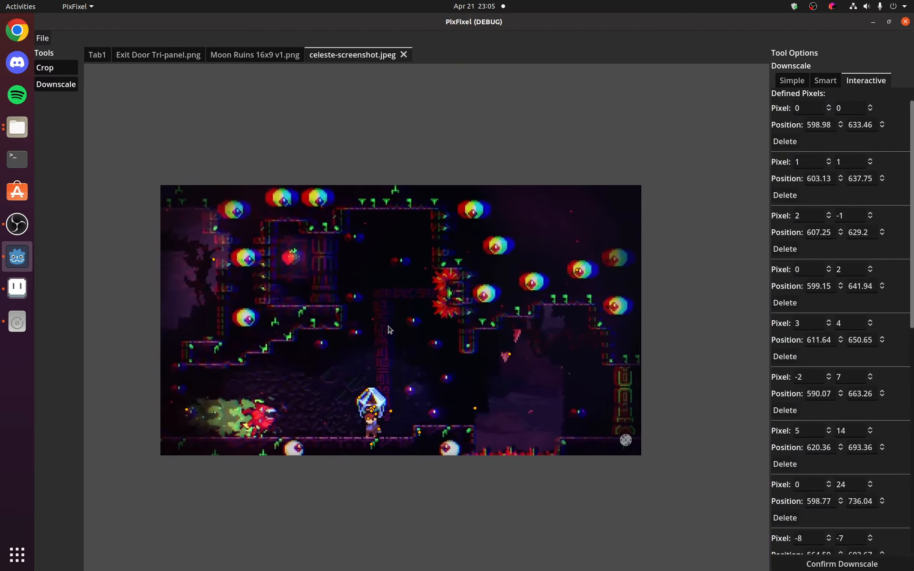
{"action": "scroll", "coordinate": [388, 345], "scroll_direction": "up", "scroll_amount": 4}
{"action": "scroll", "coordinate": [761, 405], "scroll_direction": "down", "scroll_amount": 2}
{"action": "scroll", "coordinate": [762, 404], "scroll_direction": "down", "scroll_amount": 1}
{"action": "scroll", "coordinate": [837, 419], "scroll_direction": "down", "scroll_amount": 10}
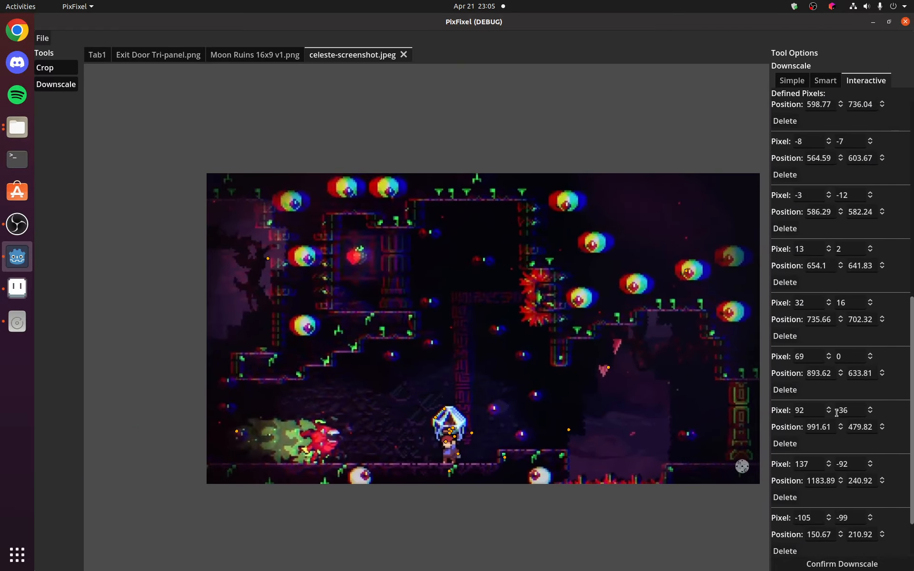
{"action": "left_click", "coordinate": [816, 564]}
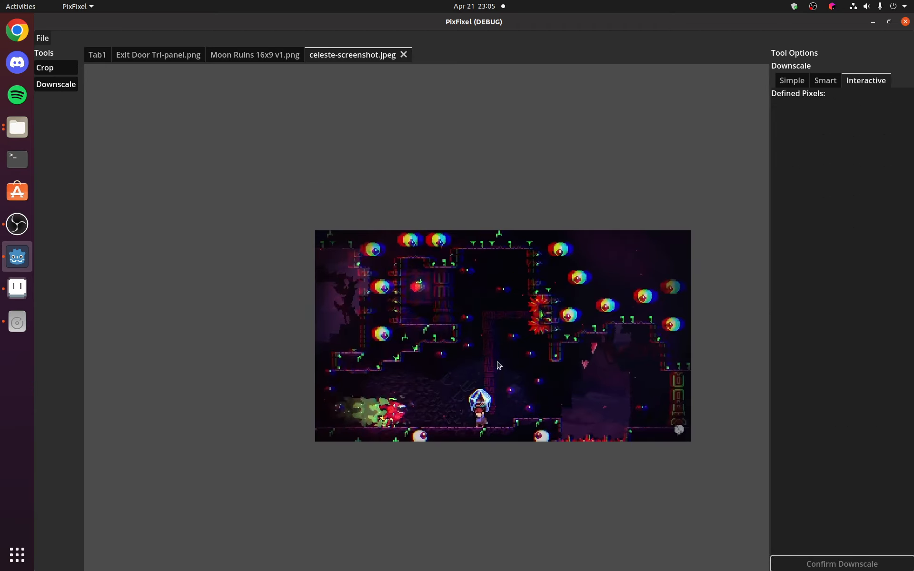
Examine the downscaled pixels of the character, the crystal held overhead and the ground beneath
{"action": "scroll", "coordinate": [498, 365], "scroll_direction": "up", "scroll_amount": 6}
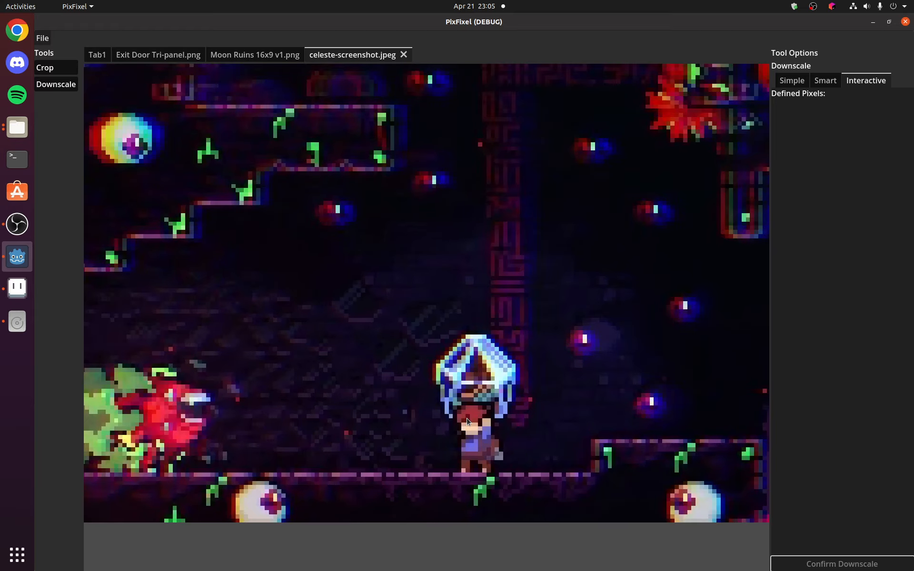
{"action": "scroll", "coordinate": [466, 422], "scroll_direction": "up", "scroll_amount": 5}
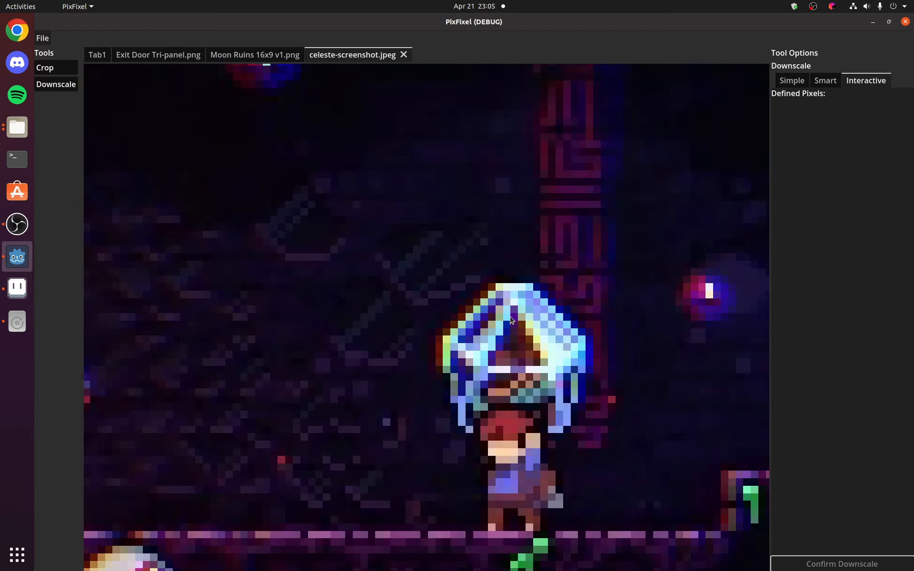
{"action": "scroll", "coordinate": [495, 327], "scroll_direction": "up", "scroll_amount": 7}
{"action": "scroll", "coordinate": [468, 190], "scroll_direction": "down", "scroll_amount": 5}
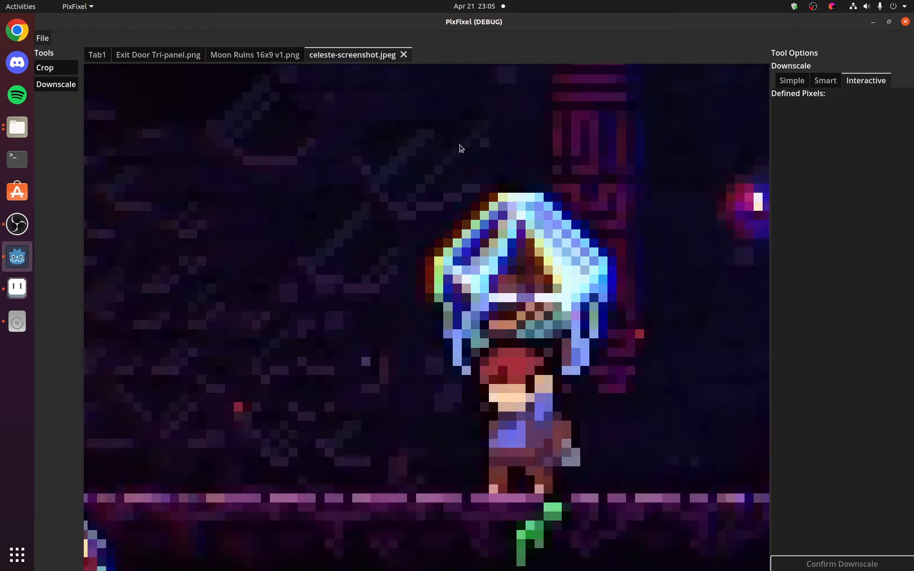
{"action": "left_click_drag", "start_coordinate": [459, 145], "coordinate": [428, 36]}
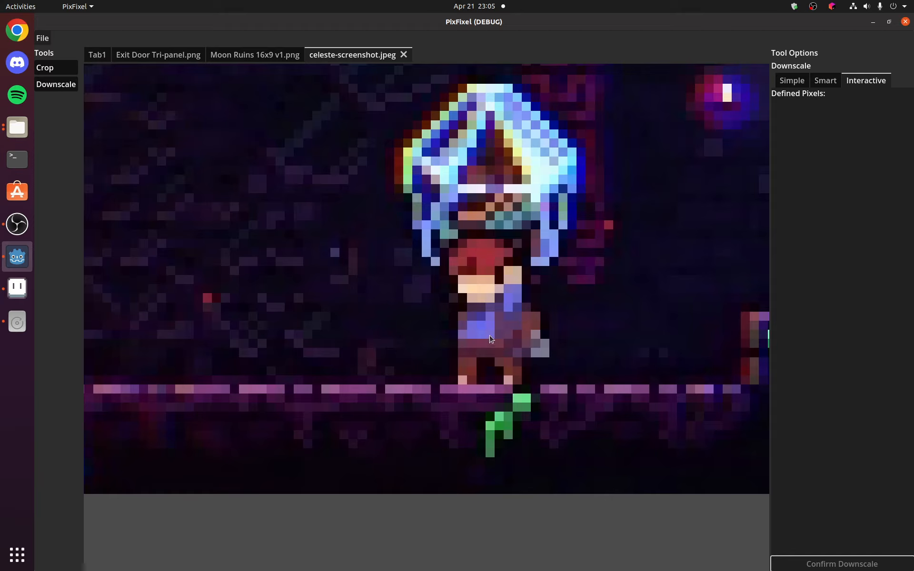
{"action": "scroll", "coordinate": [490, 338], "scroll_direction": "down", "scroll_amount": 8}
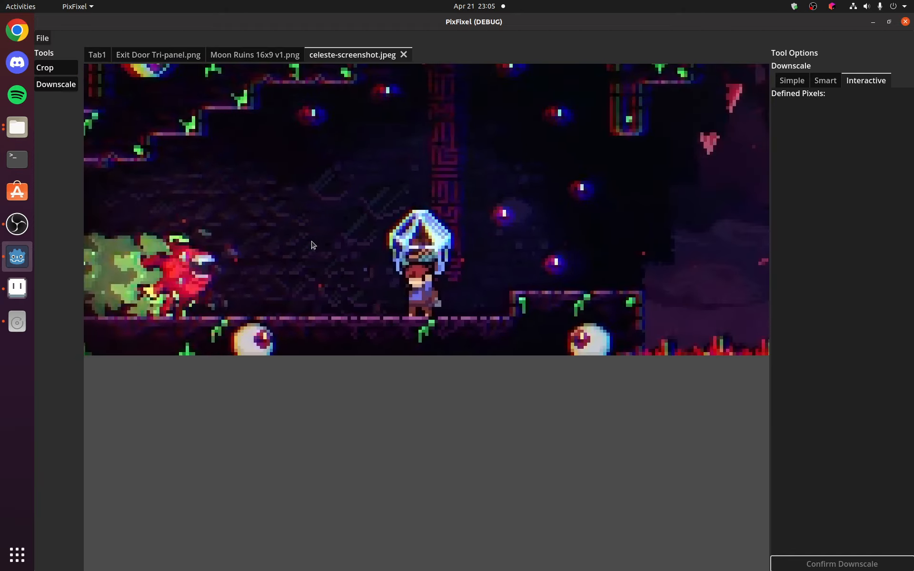
{"action": "scroll", "coordinate": [315, 243], "scroll_direction": "down", "scroll_amount": 5}
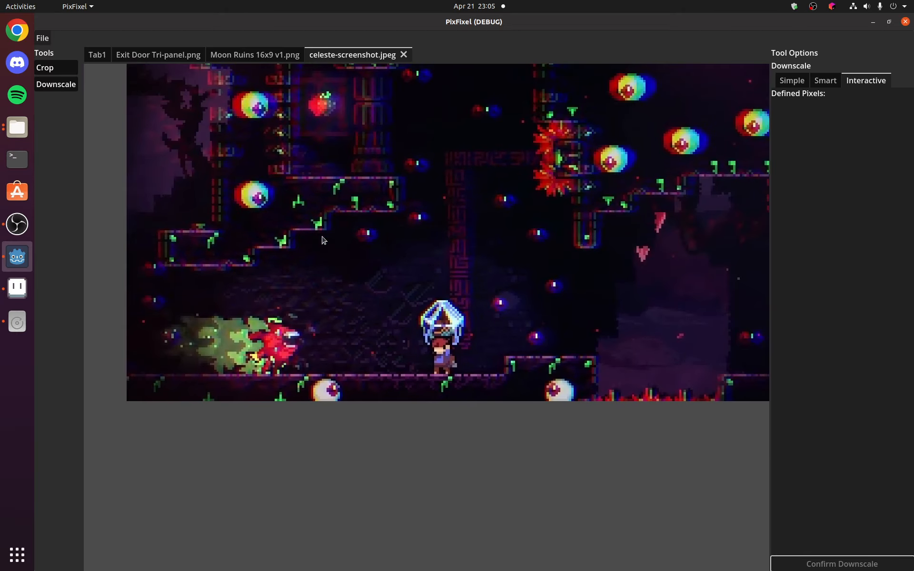
Inspect the downscaled scene around the red spiky growth and floating eyeballs, then return to the crystal-bearing character
{"action": "scroll", "coordinate": [320, 352], "scroll_direction": "up", "scroll_amount": 3}
{"action": "scroll", "coordinate": [319, 352], "scroll_direction": "up", "scroll_amount": 1}
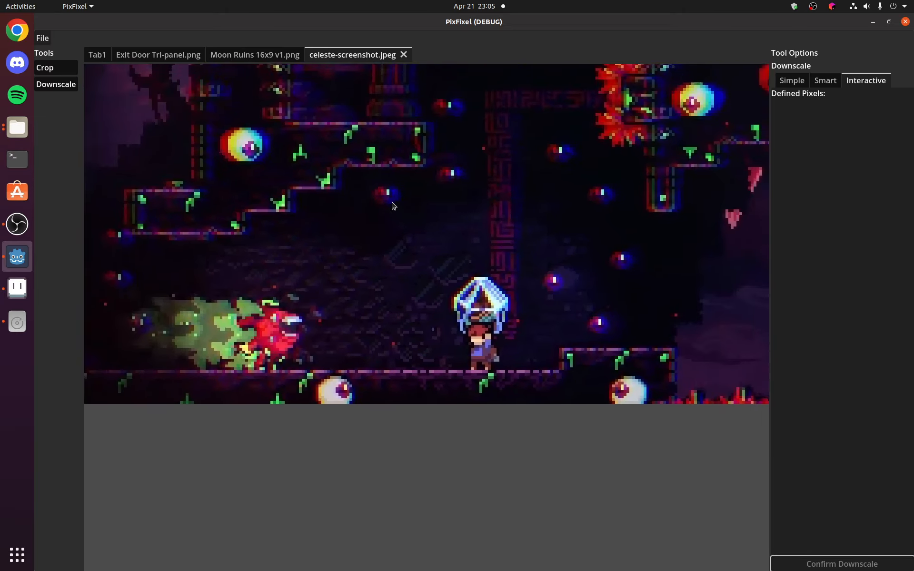
{"action": "scroll", "coordinate": [388, 213], "scroll_direction": "down", "scroll_amount": 2}
{"action": "left_click_drag", "start_coordinate": [389, 214], "coordinate": [328, 418]}
{"action": "scroll", "coordinate": [447, 340], "scroll_direction": "up", "scroll_amount": 5}
{"action": "scroll", "coordinate": [428, 362], "scroll_direction": "up", "scroll_amount": 5}
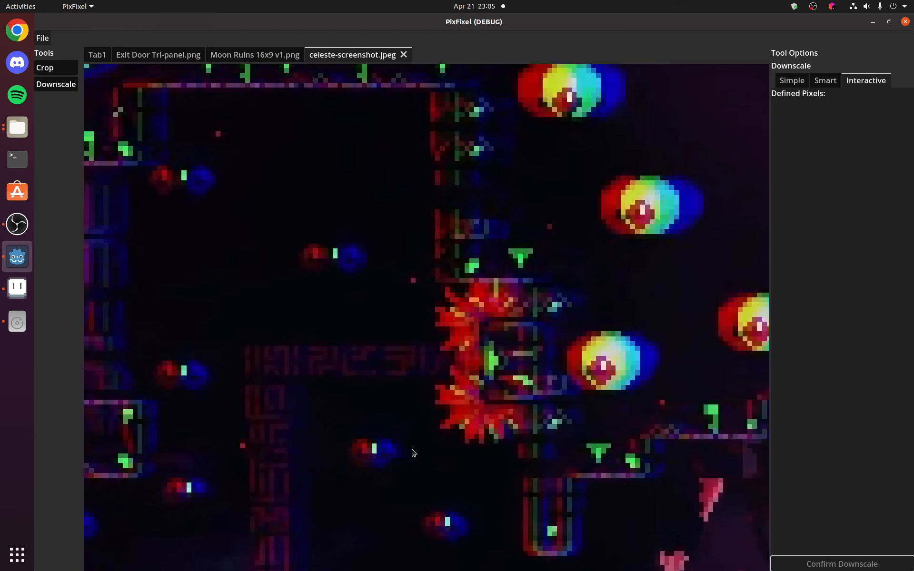
{"action": "left_click_drag", "start_coordinate": [412, 452], "coordinate": [381, 232]}
{"action": "scroll", "coordinate": [337, 450], "scroll_direction": "up", "scroll_amount": 2}
{"action": "left_click_drag", "start_coordinate": [333, 471], "coordinate": [633, 234]}
{"action": "scroll", "coordinate": [580, 250], "scroll_direction": "up", "scroll_amount": 2}
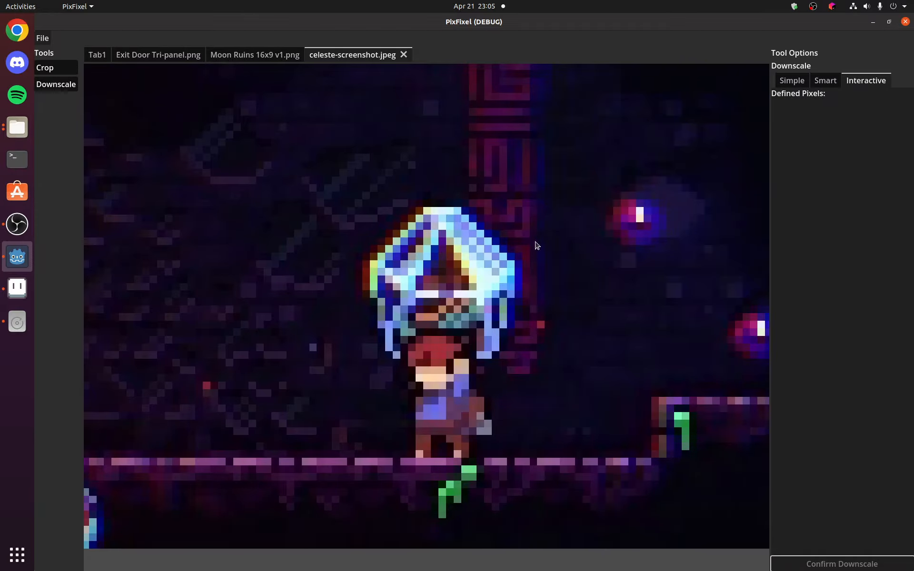
Review the whole downscaled scene, checking the strawberry alcove, the stepped ledges and the overall picture
{"action": "scroll", "coordinate": [411, 276], "scroll_direction": "down", "scroll_amount": 2}
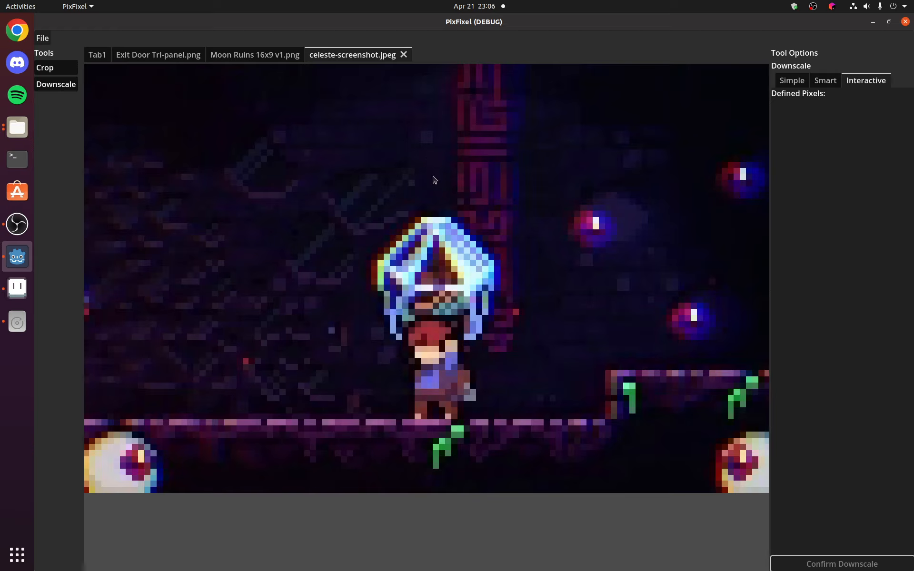
{"action": "scroll", "coordinate": [376, 299], "scroll_direction": "down", "scroll_amount": 6}
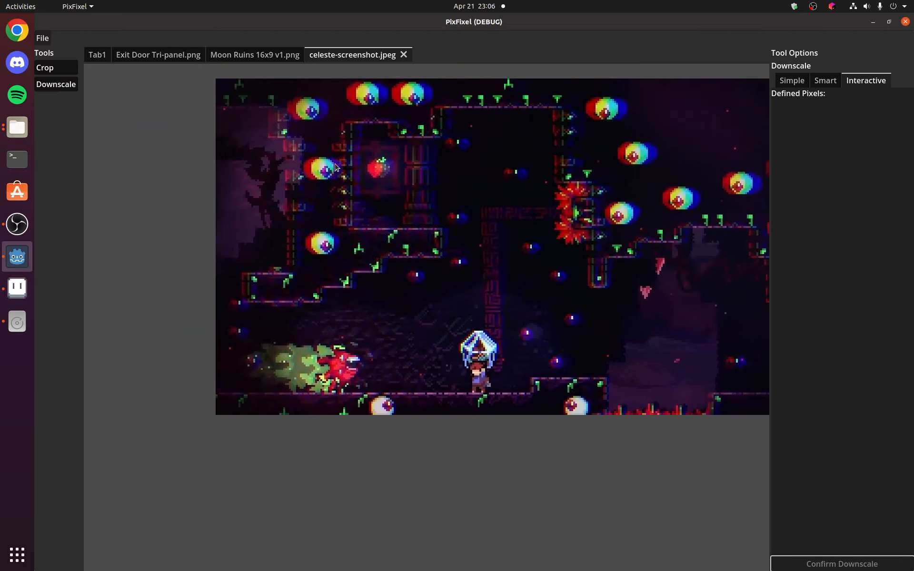
{"action": "scroll", "coordinate": [336, 167], "scroll_direction": "up", "scroll_amount": 6}
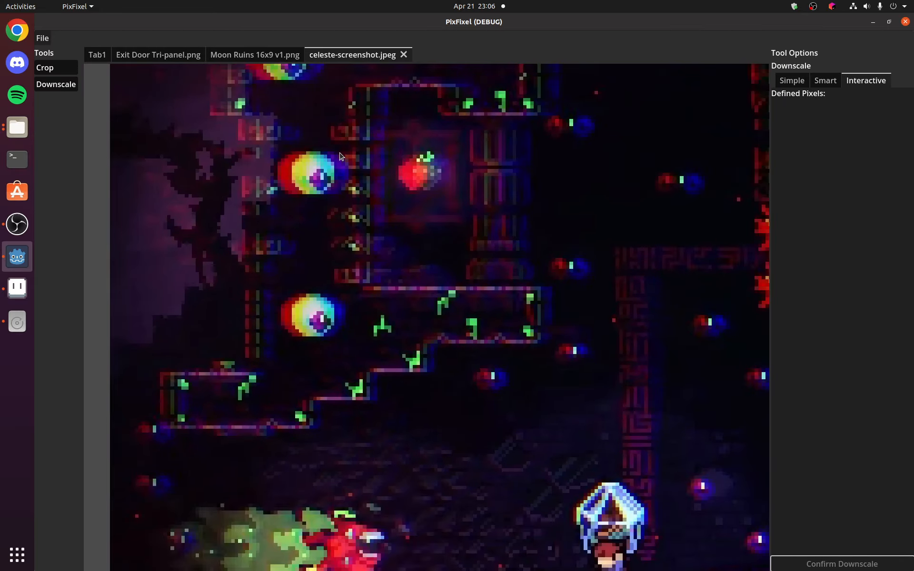
{"action": "scroll", "coordinate": [296, 162], "scroll_direction": "down", "scroll_amount": 6}
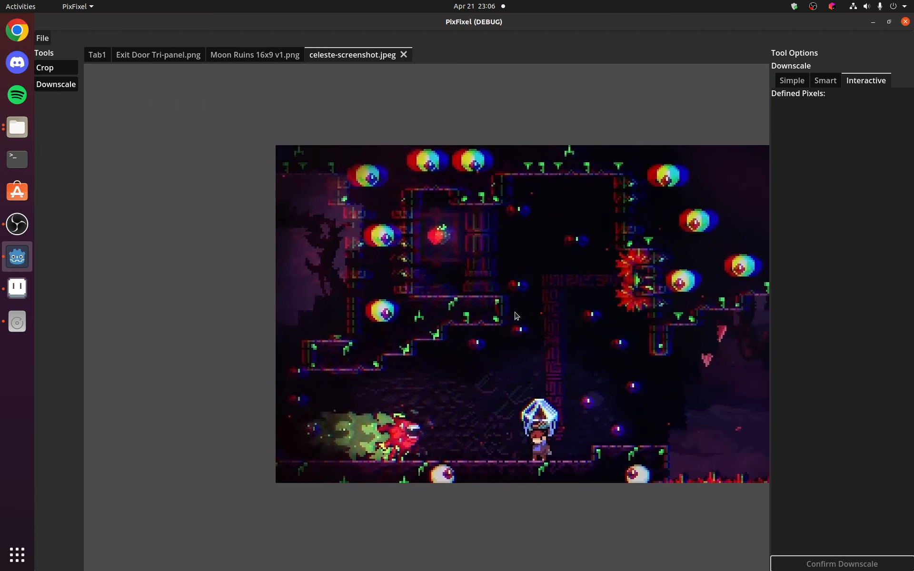
{"action": "scroll", "coordinate": [366, 313], "scroll_direction": "down", "scroll_amount": 2}
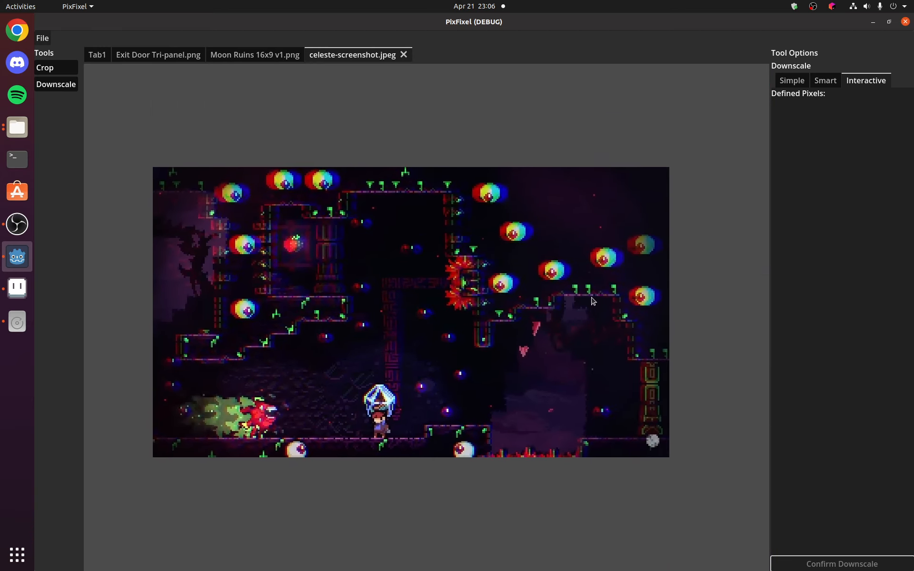
{"action": "scroll", "coordinate": [343, 388], "scroll_direction": "up", "scroll_amount": 6}
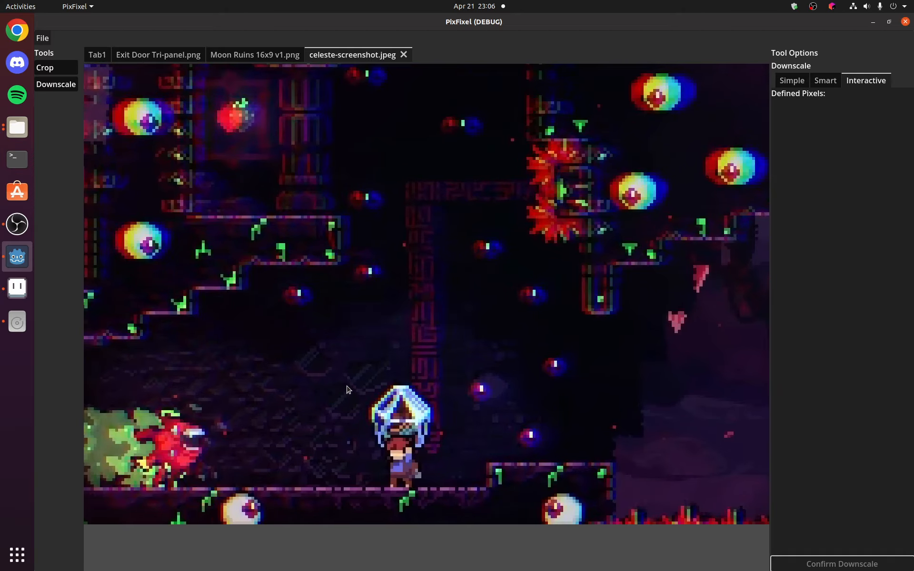
{"action": "scroll", "coordinate": [343, 388], "scroll_direction": "down", "scroll_amount": 5}
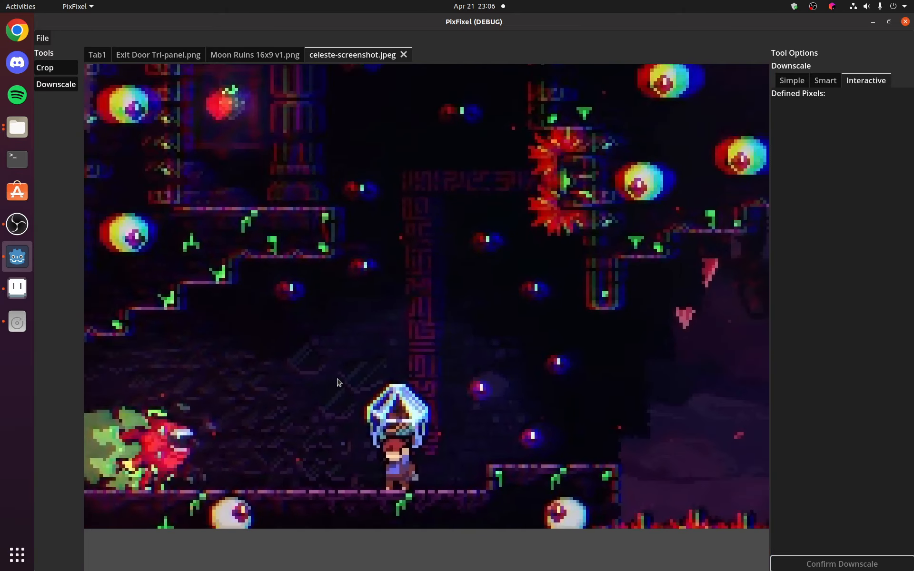
Inspect the green-and-red creature and stepped ledges, then the individual pixels of the crystal and the character's face
{"action": "scroll", "coordinate": [432, 343], "scroll_direction": "up", "scroll_amount": 4}
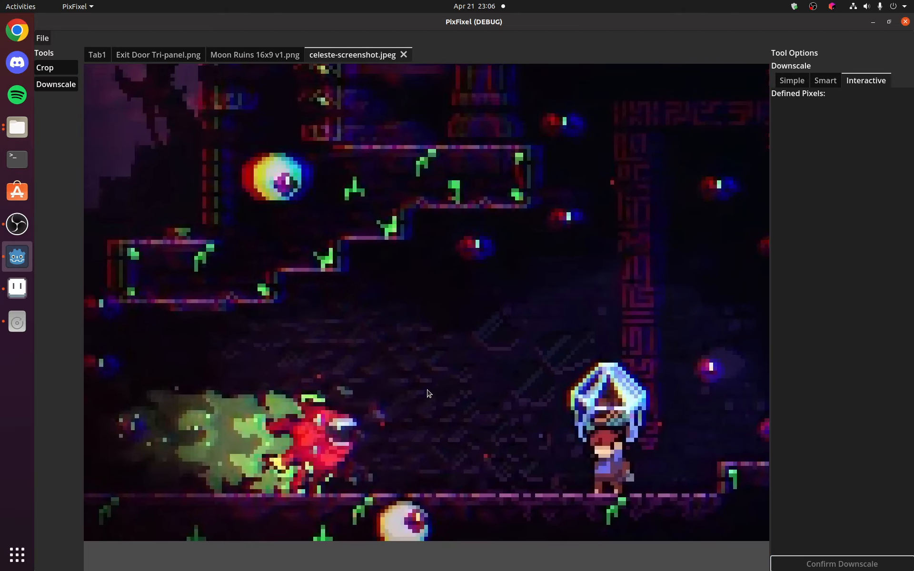
{"action": "scroll", "coordinate": [424, 394], "scroll_direction": "up", "scroll_amount": 2}
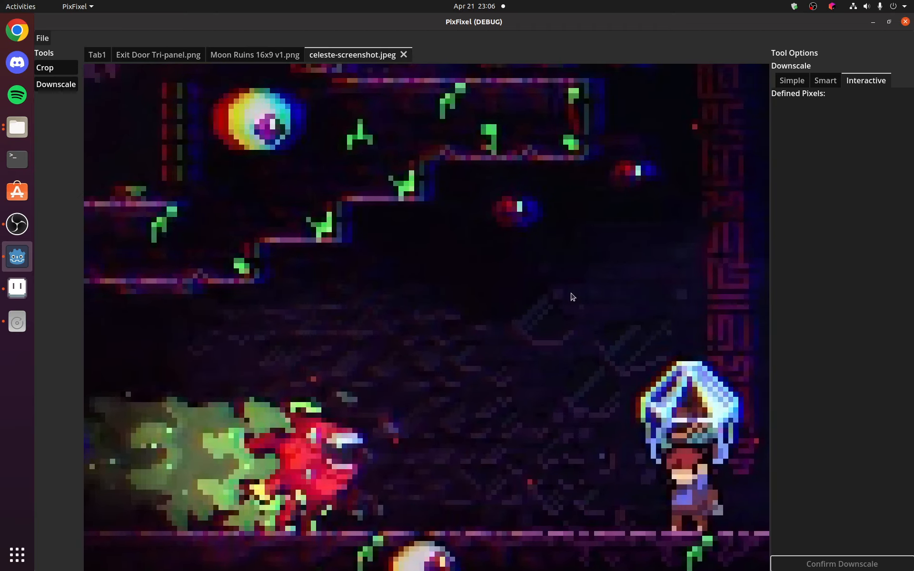
{"action": "scroll", "coordinate": [363, 363], "scroll_direction": "down", "scroll_amount": 3}
{"action": "scroll", "coordinate": [506, 363], "scroll_direction": "up", "scroll_amount": 2}
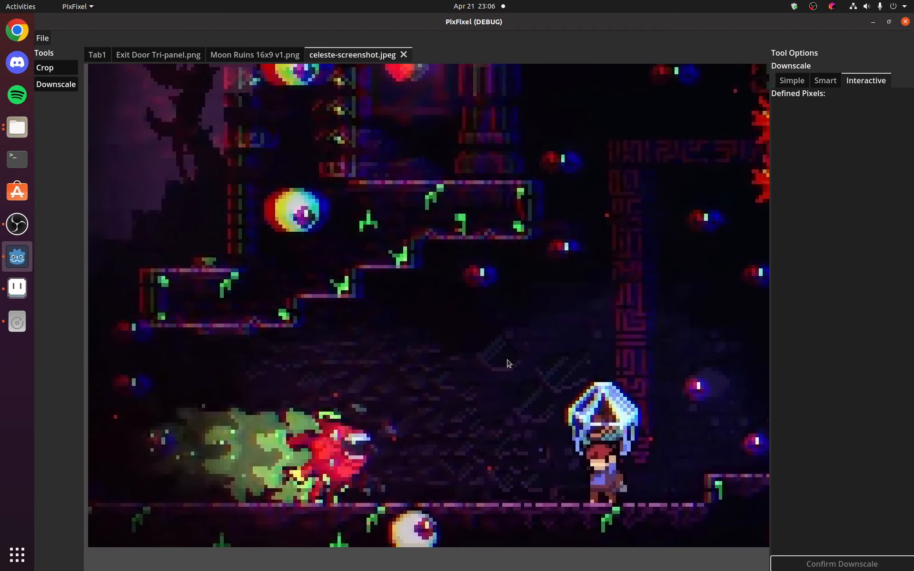
{"action": "scroll", "coordinate": [582, 324], "scroll_direction": "down", "scroll_amount": 1}
{"action": "left_click_drag", "start_coordinate": [502, 325], "coordinate": [355, 288]}
{"action": "scroll", "coordinate": [414, 297], "scroll_direction": "up", "scroll_amount": 3}
{"action": "scroll", "coordinate": [451, 371], "scroll_direction": "up", "scroll_amount": 4}
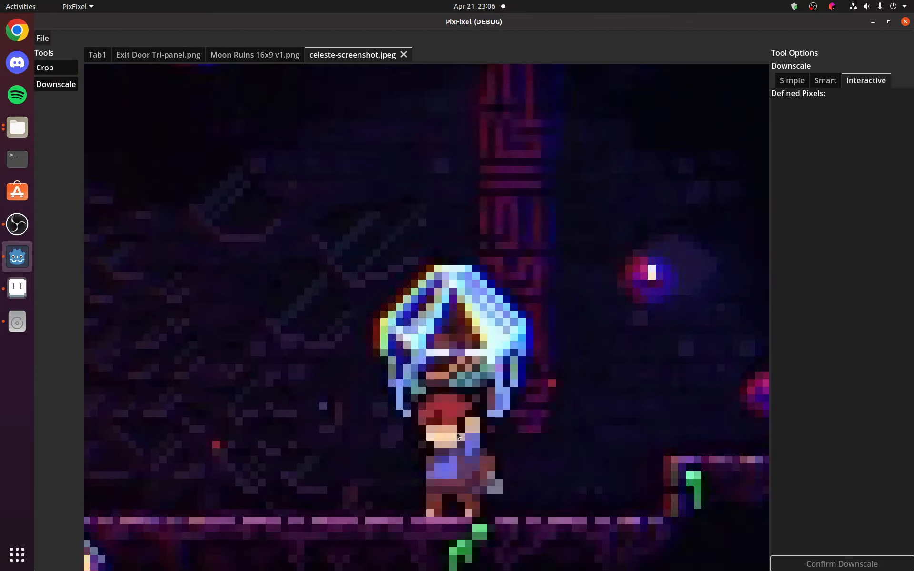
{"action": "scroll", "coordinate": [434, 444], "scroll_direction": "up", "scroll_amount": 3}
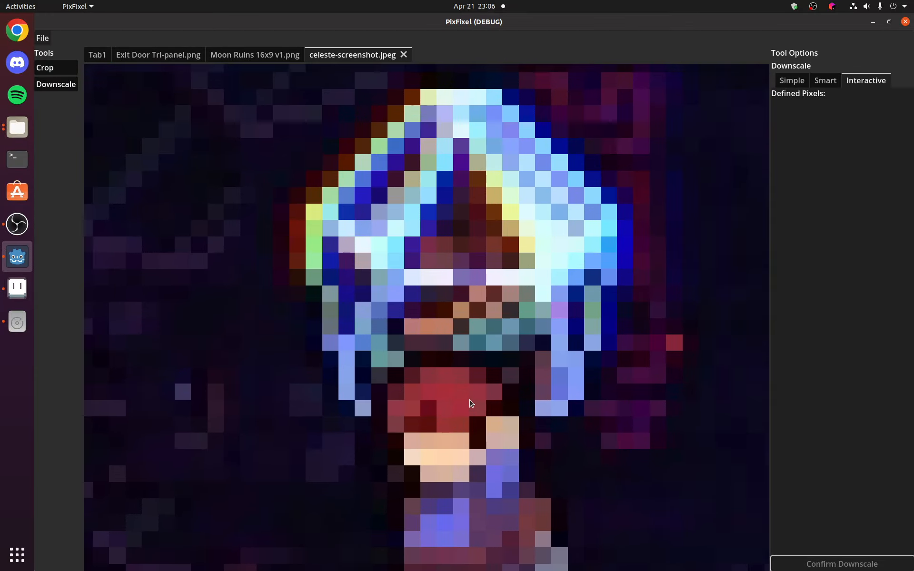
Examine the individual pixels of the character's red hair, face and the crystal's lower edge
{"action": "scroll", "coordinate": [456, 402], "scroll_direction": "down", "scroll_amount": 5}
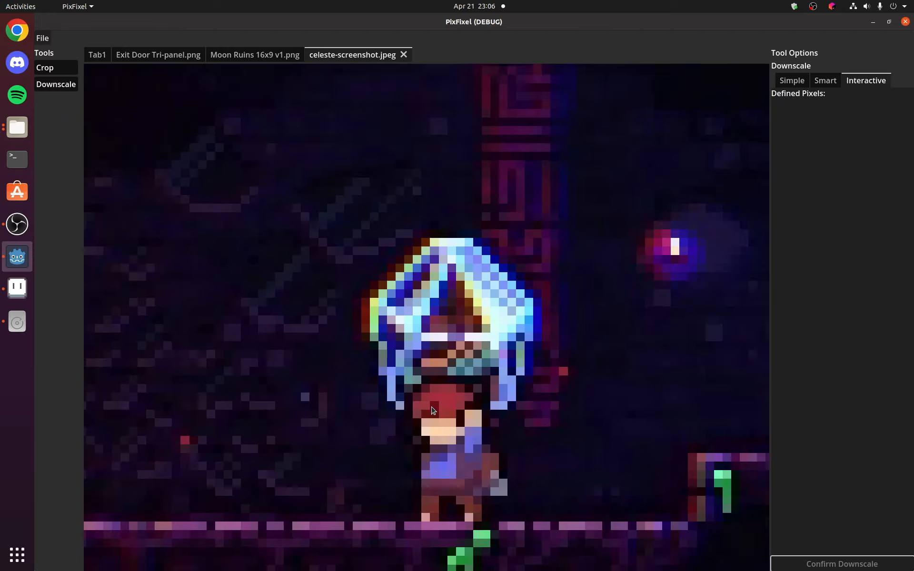
{"action": "scroll", "coordinate": [442, 404], "scroll_direction": "up", "scroll_amount": 3}
{"action": "scroll", "coordinate": [442, 404], "scroll_direction": "up", "scroll_amount": 3}
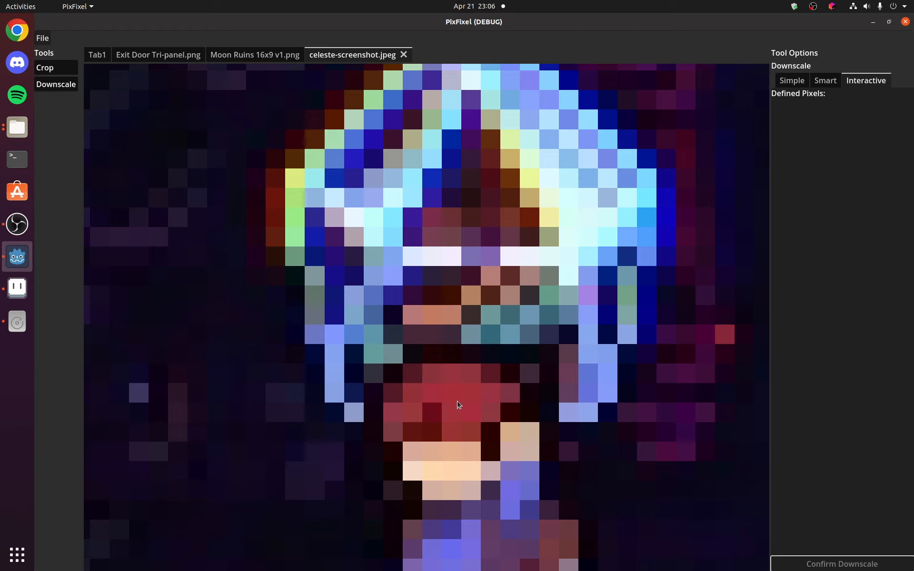
{"action": "scroll", "coordinate": [452, 396], "scroll_direction": "down", "scroll_amount": 3}
{"action": "scroll", "coordinate": [452, 396], "scroll_direction": "up", "scroll_amount": 3}
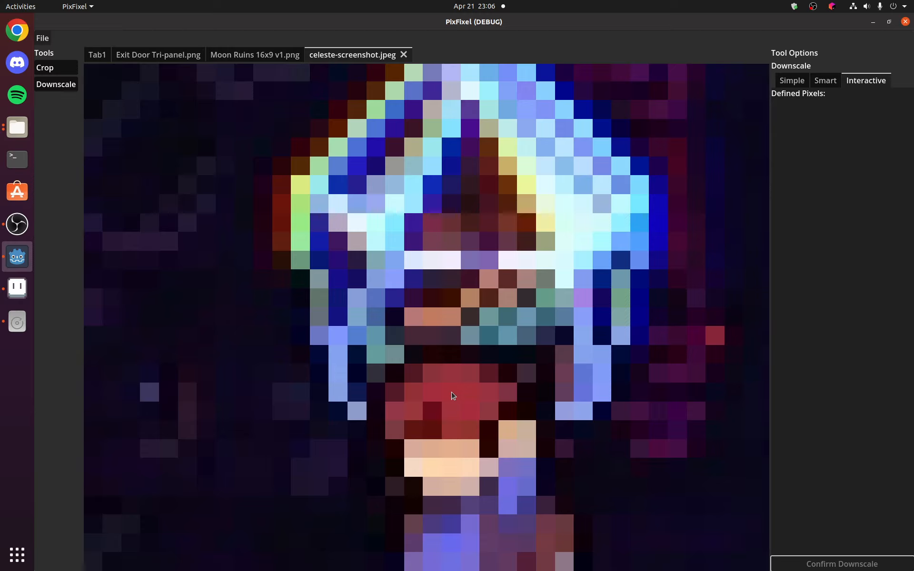
{"action": "scroll", "coordinate": [467, 409], "scroll_direction": "down", "scroll_amount": 1}
{"action": "scroll", "coordinate": [462, 414], "scroll_direction": "up", "scroll_amount": 2}
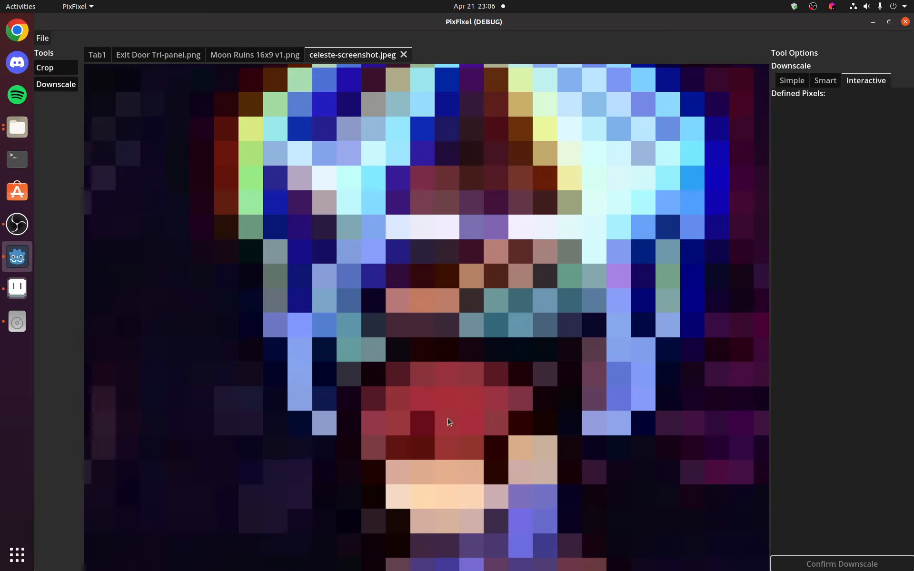
{"action": "scroll", "coordinate": [457, 421], "scroll_direction": "down", "scroll_amount": 4}
{"action": "scroll", "coordinate": [454, 419], "scroll_direction": "down", "scroll_amount": 2}
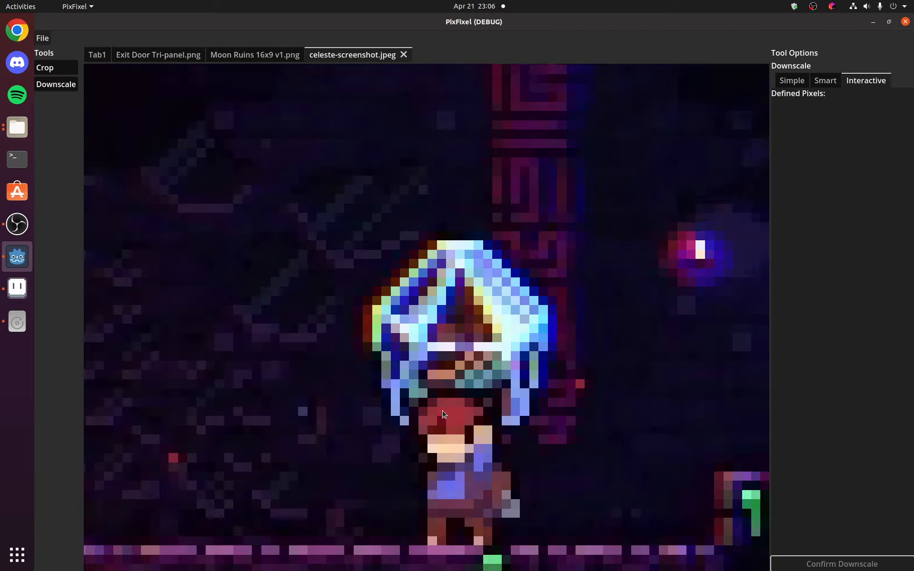
Inspect the wider downscaled scene around the character, then the crystal and hair pixels again at close range
{"action": "scroll", "coordinate": [442, 414], "scroll_direction": "down", "scroll_amount": 3}
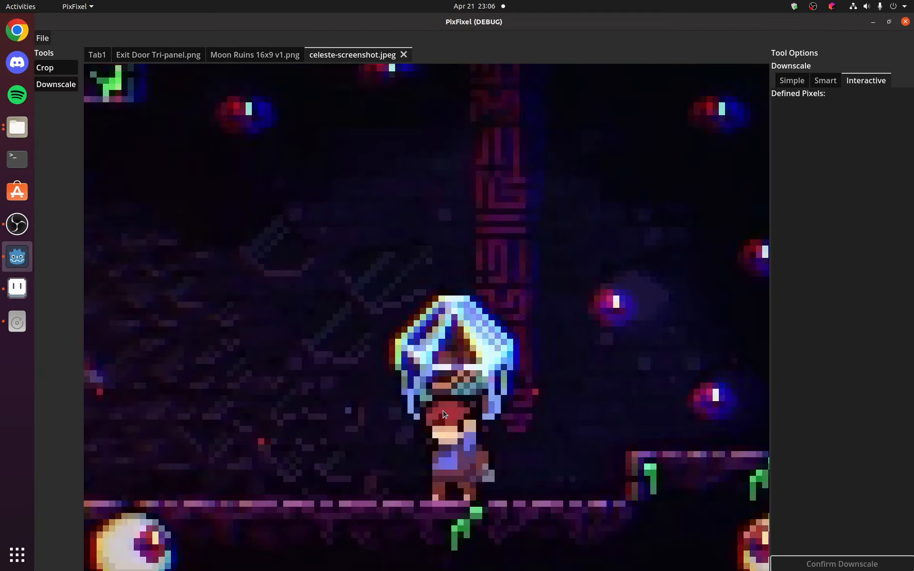
{"action": "scroll", "coordinate": [277, 249], "scroll_direction": "down", "scroll_amount": 1}
{"action": "scroll", "coordinate": [350, 171], "scroll_direction": "down", "scroll_amount": 1}
{"action": "scroll", "coordinate": [325, 191], "scroll_direction": "down", "scroll_amount": 1}
{"action": "scroll", "coordinate": [429, 419], "scroll_direction": "down", "scroll_amount": 3}
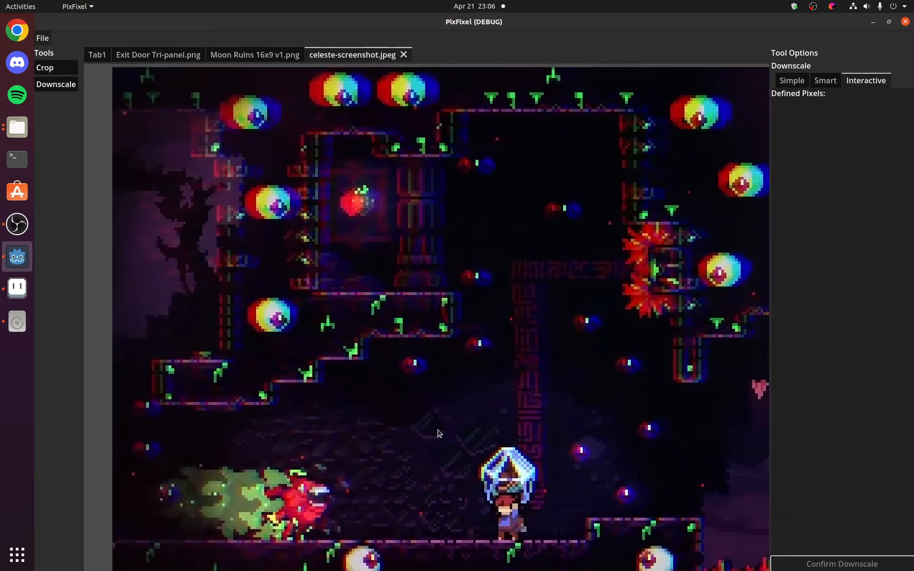
{"action": "scroll", "coordinate": [428, 359], "scroll_direction": "up", "scroll_amount": 1}
{"action": "scroll", "coordinate": [427, 359], "scroll_direction": "up", "scroll_amount": 5}
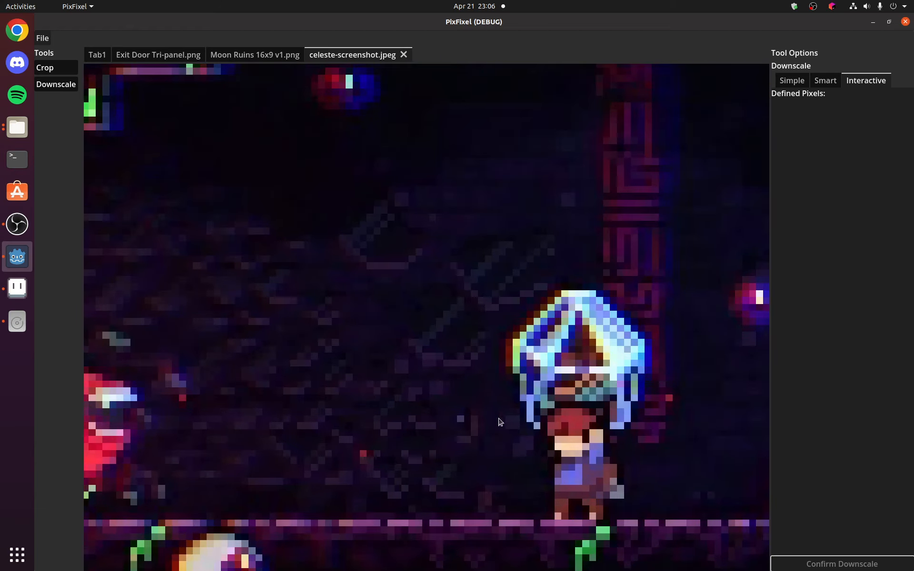
{"action": "scroll", "coordinate": [575, 419], "scroll_direction": "up", "scroll_amount": 3}
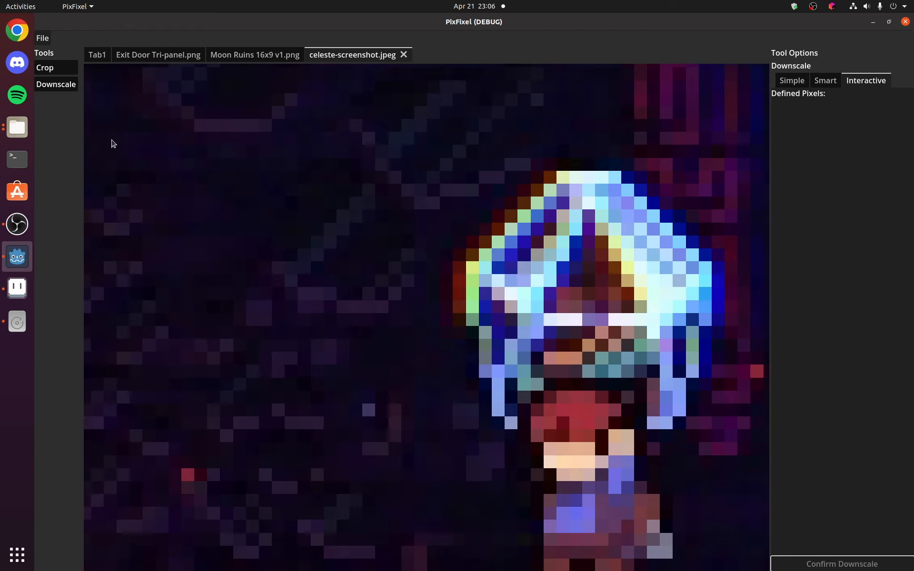
{"action": "scroll", "coordinate": [587, 430], "scroll_direction": "up", "scroll_amount": 3}
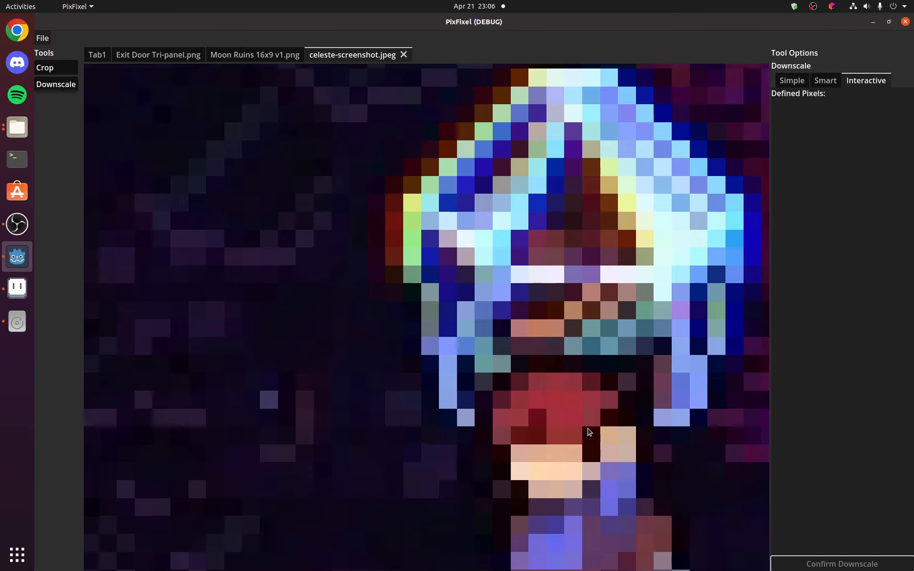
Review the lower cave area with the character, creature and floor-level eyeballs, then the entire downscaled picture
{"action": "scroll", "coordinate": [557, 431], "scroll_direction": "down", "scroll_amount": 1}
{"action": "scroll", "coordinate": [557, 431], "scroll_direction": "down", "scroll_amount": 5}
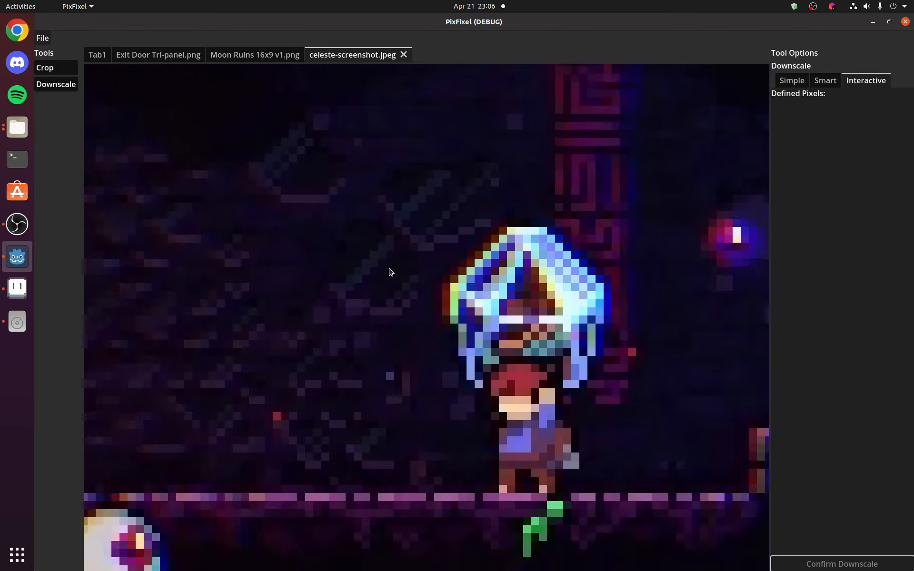
{"action": "scroll", "coordinate": [380, 314], "scroll_direction": "down", "scroll_amount": 2}
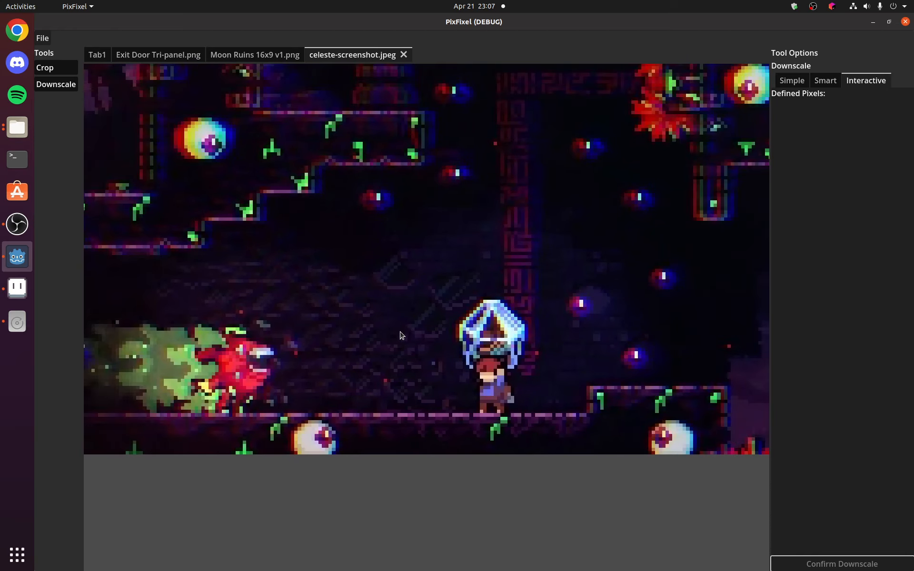
{"action": "scroll", "coordinate": [569, 282], "scroll_direction": "up", "scroll_amount": 2}
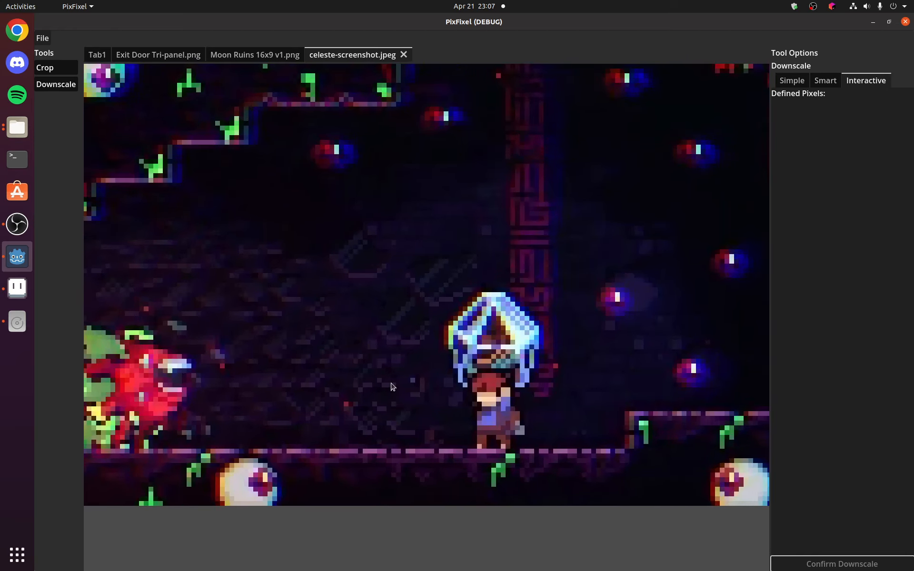
{"action": "scroll", "coordinate": [396, 381], "scroll_direction": "down", "scroll_amount": 1}
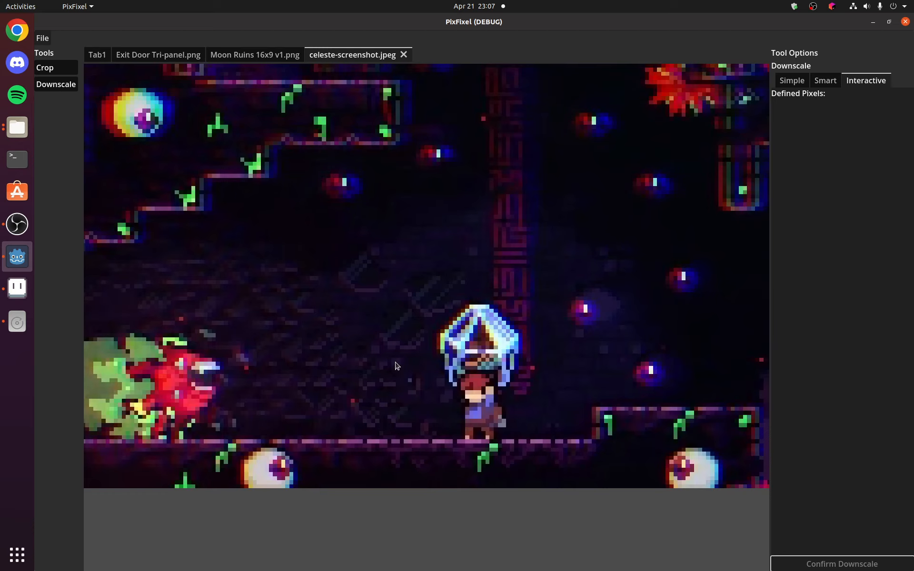
{"action": "scroll", "coordinate": [305, 268], "scroll_direction": "down", "scroll_amount": 1}
{"action": "scroll", "coordinate": [381, 245], "scroll_direction": "down", "scroll_amount": 4}
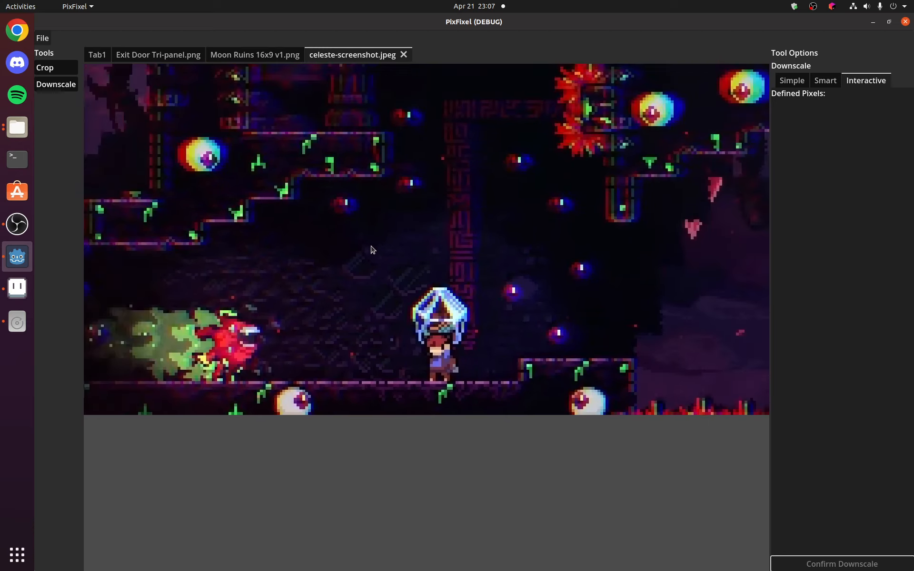
{"action": "scroll", "coordinate": [341, 348], "scroll_direction": "up", "scroll_amount": 1}
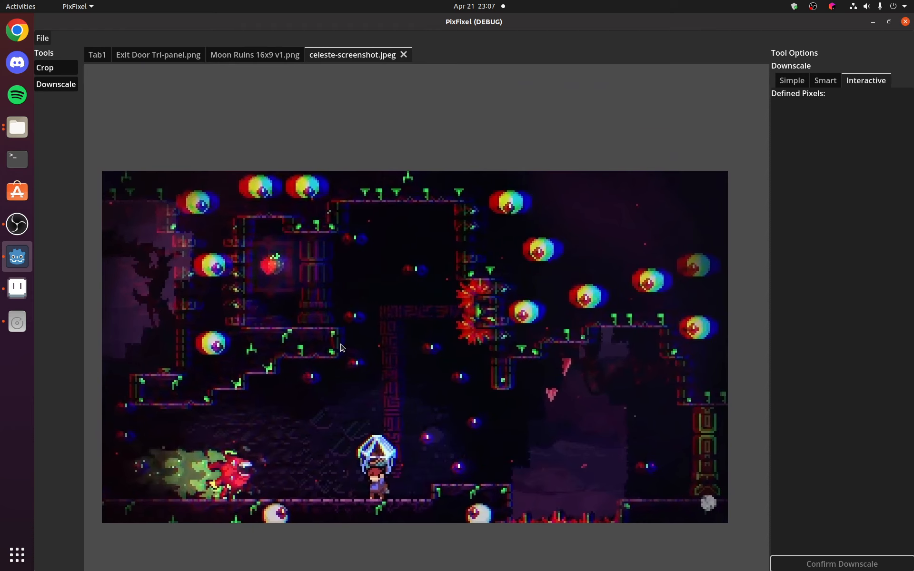